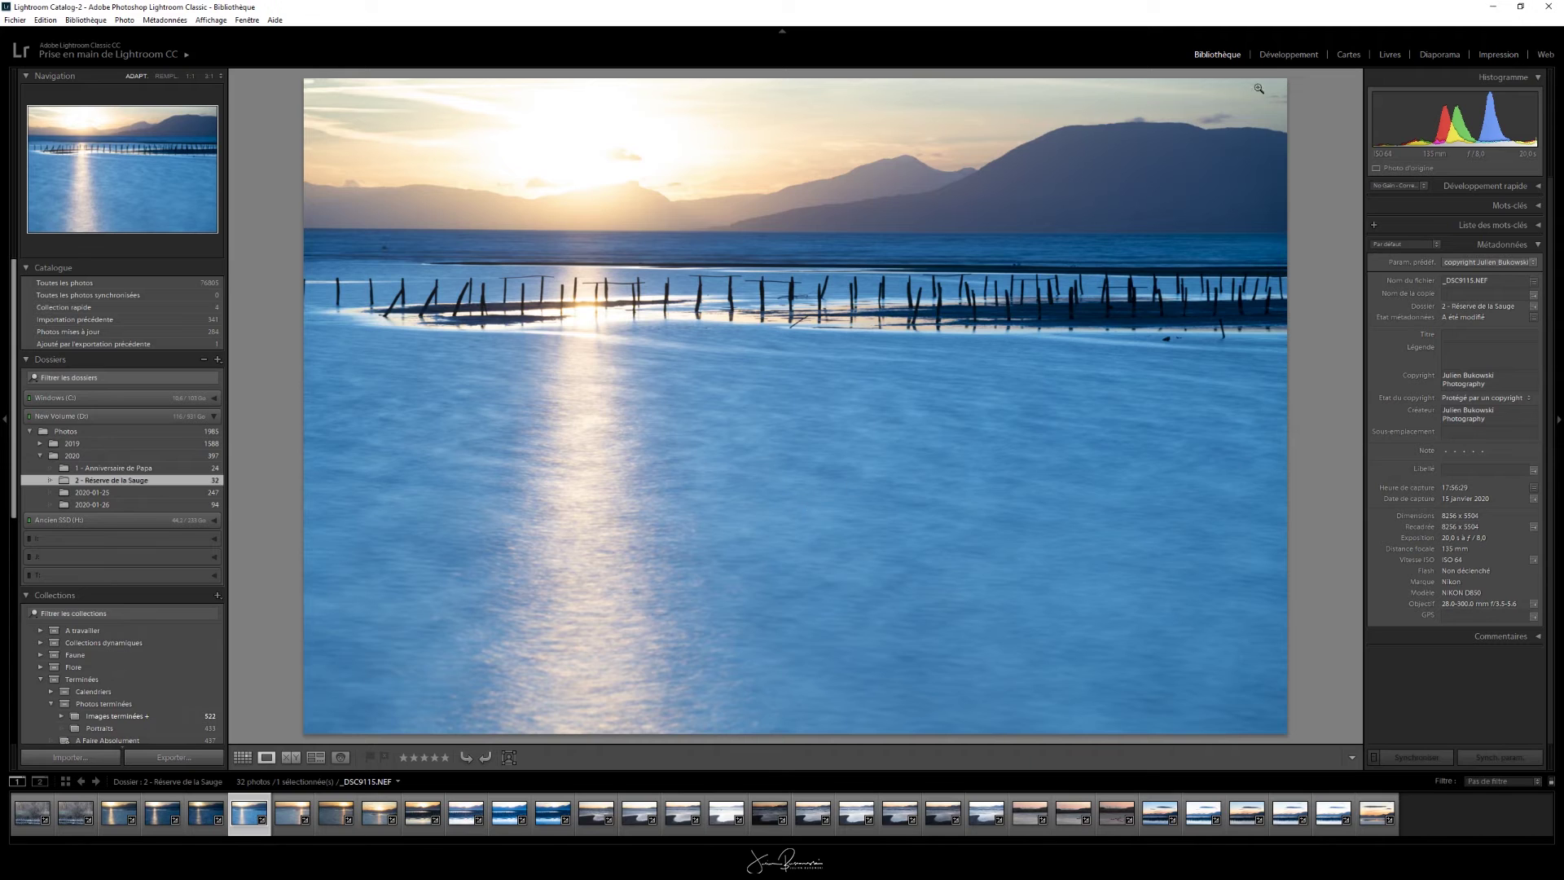
- Open the selected sunset seascape in the Développement module and keep the adjustment panel column at its wider size
{"action": "left_click", "coordinate": [1285, 55]}
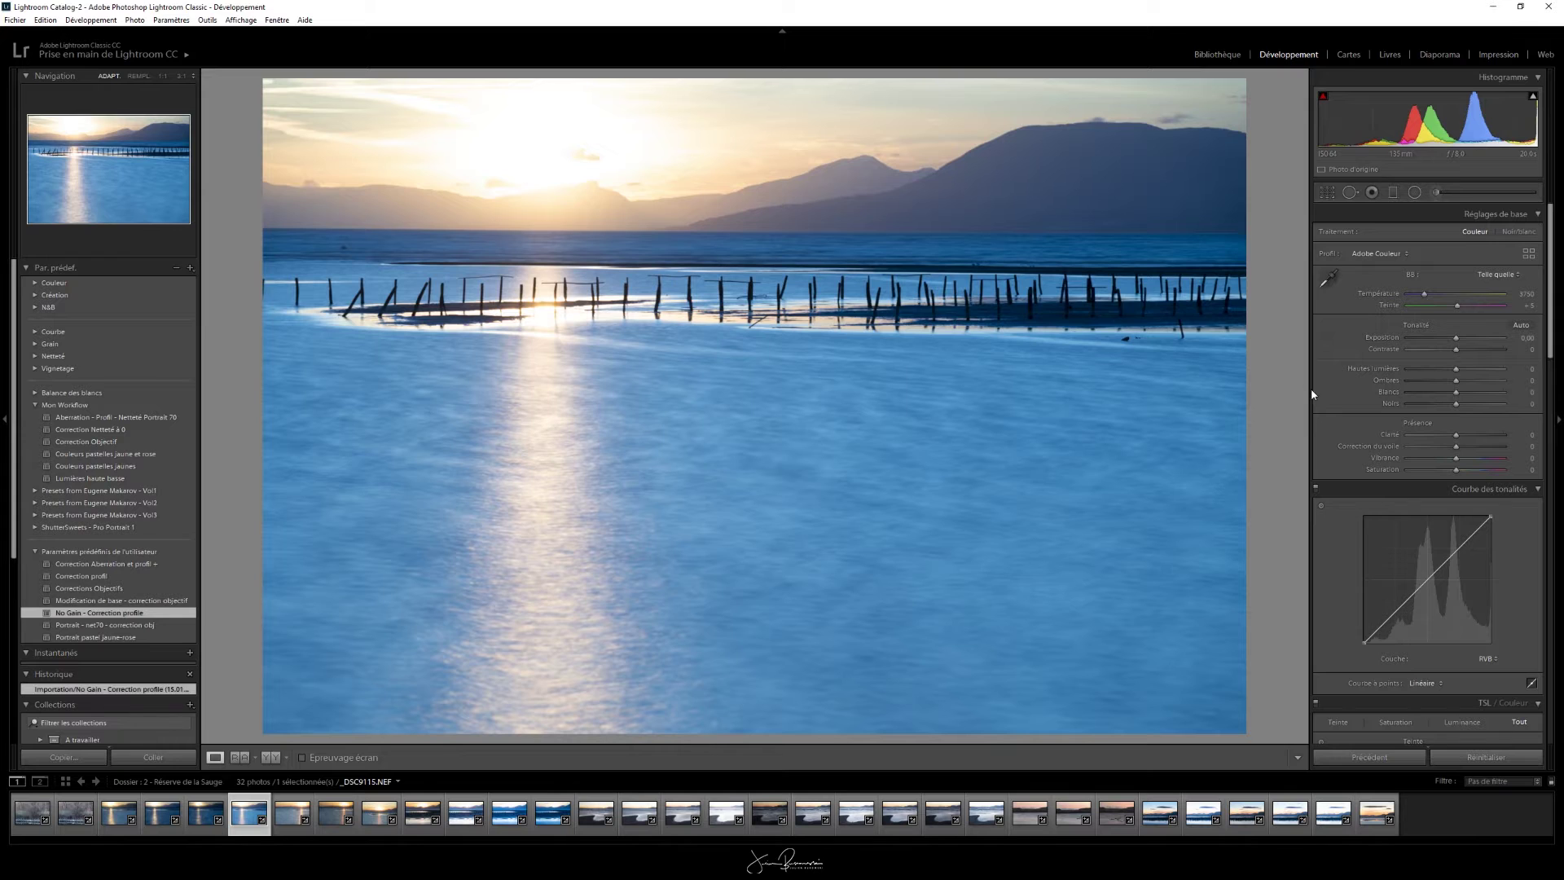
{"action": "left_click_drag", "start_coordinate": [1312, 388], "coordinate": [1366, 387]}
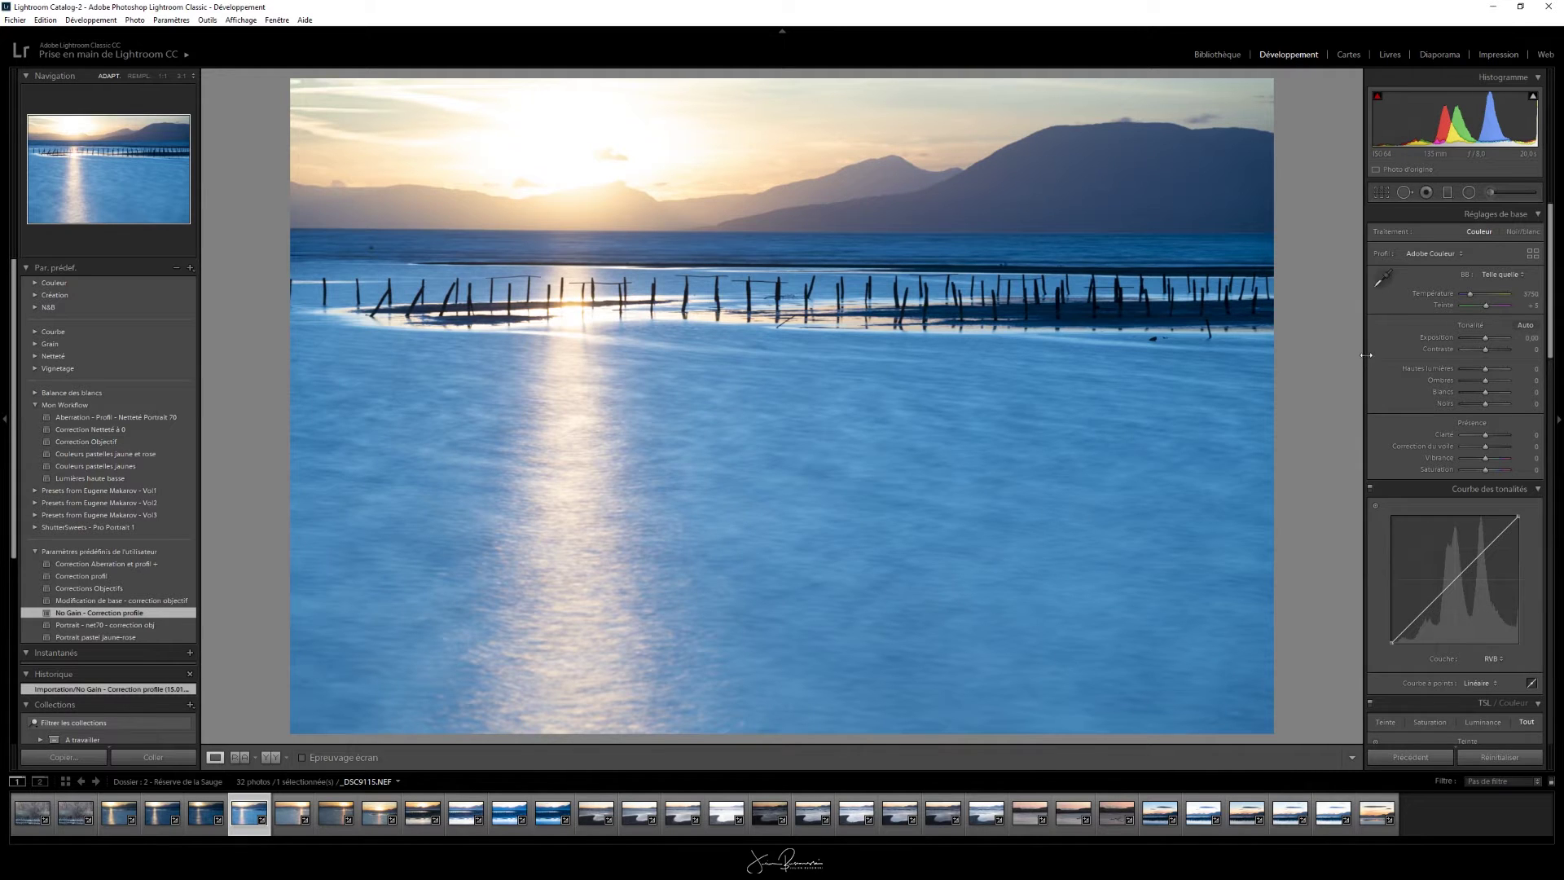
{"action": "left_click_drag", "start_coordinate": [1364, 345], "coordinate": [1312, 344]}
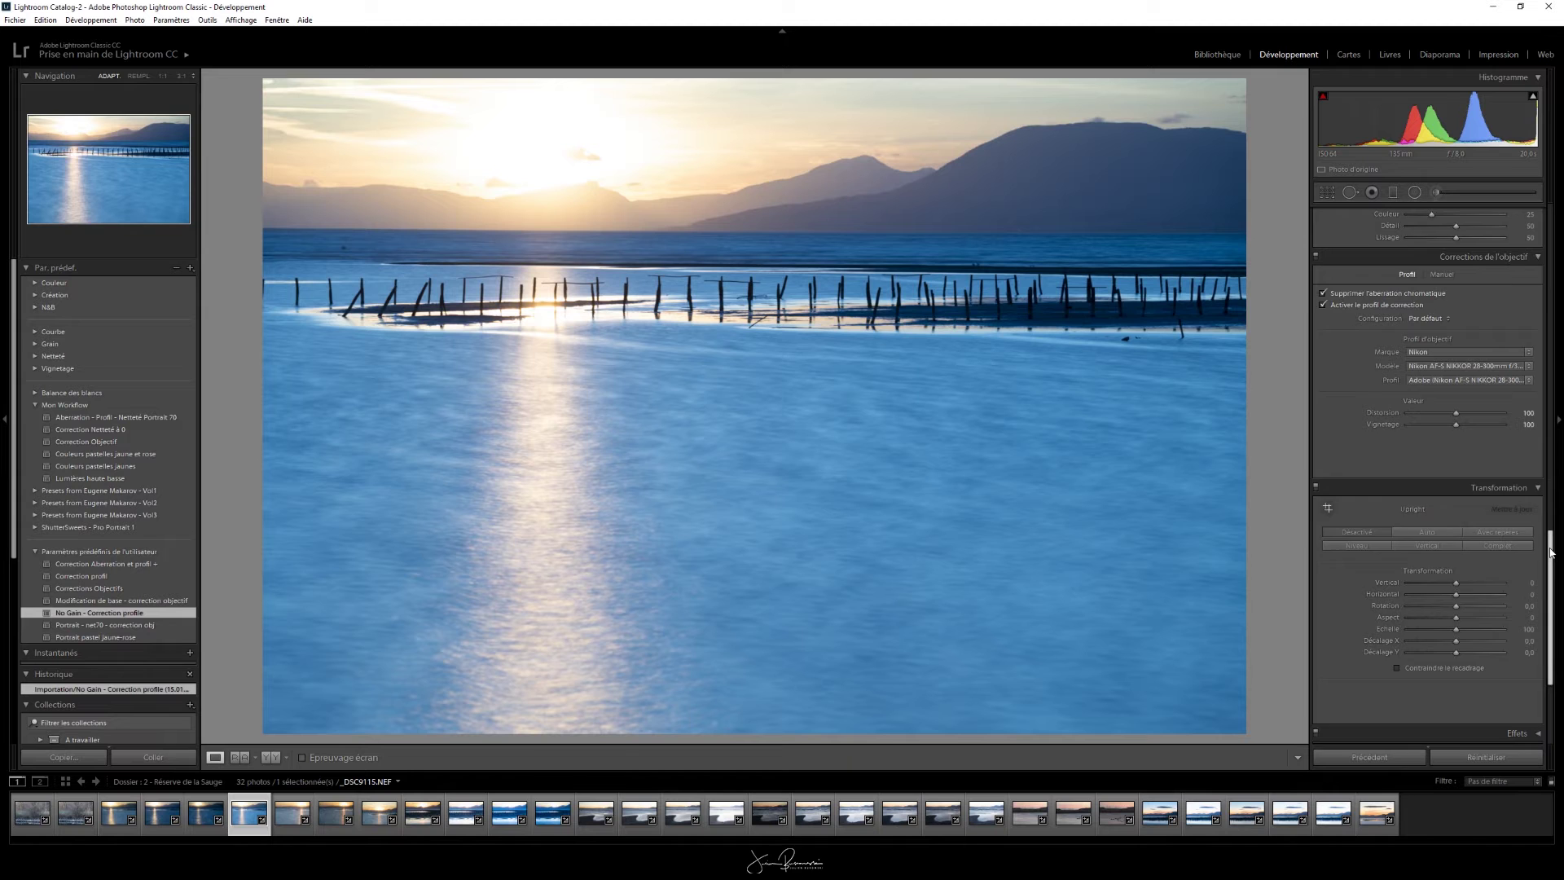
- Set the sharpening amount (Netteté, Gain) of the seascape to 70 in the Détail settings
{"action": "scroll", "coordinate": [1550, 552], "scroll_direction": "up", "scroll_amount": 2}
{"action": "scroll", "coordinate": [1551, 552], "scroll_direction": "down", "scroll_amount": 2}
{"action": "scroll", "coordinate": [1550, 551], "scroll_direction": "down", "scroll_amount": 1}
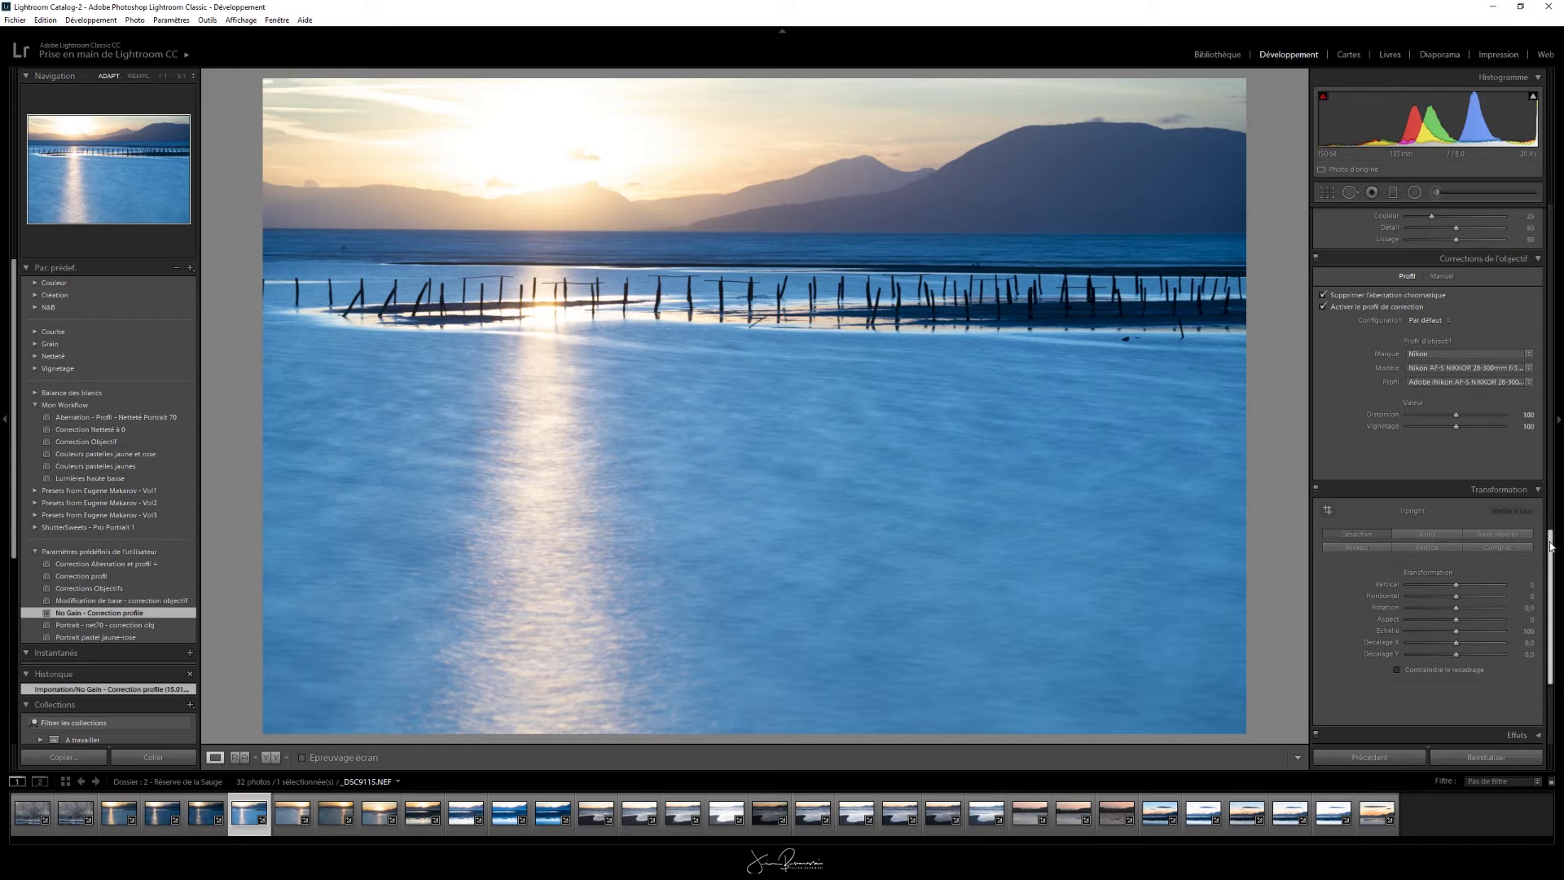
{"action": "scroll", "coordinate": [1550, 487], "scroll_direction": "up", "scroll_amount": 5}
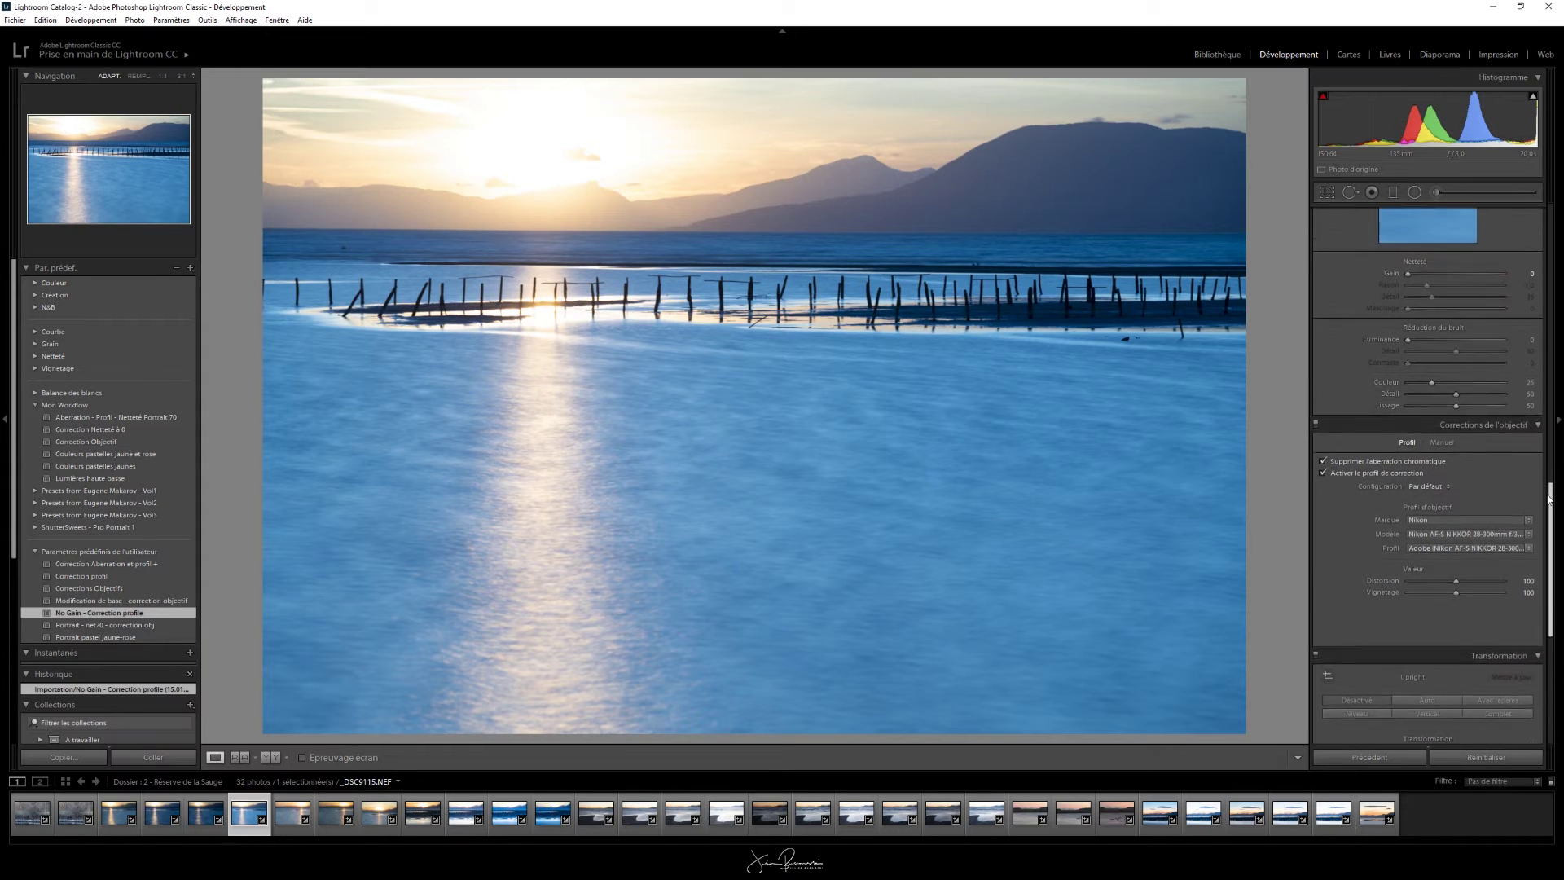
{"action": "scroll", "coordinate": [1549, 487], "scroll_direction": "up", "scroll_amount": 2}
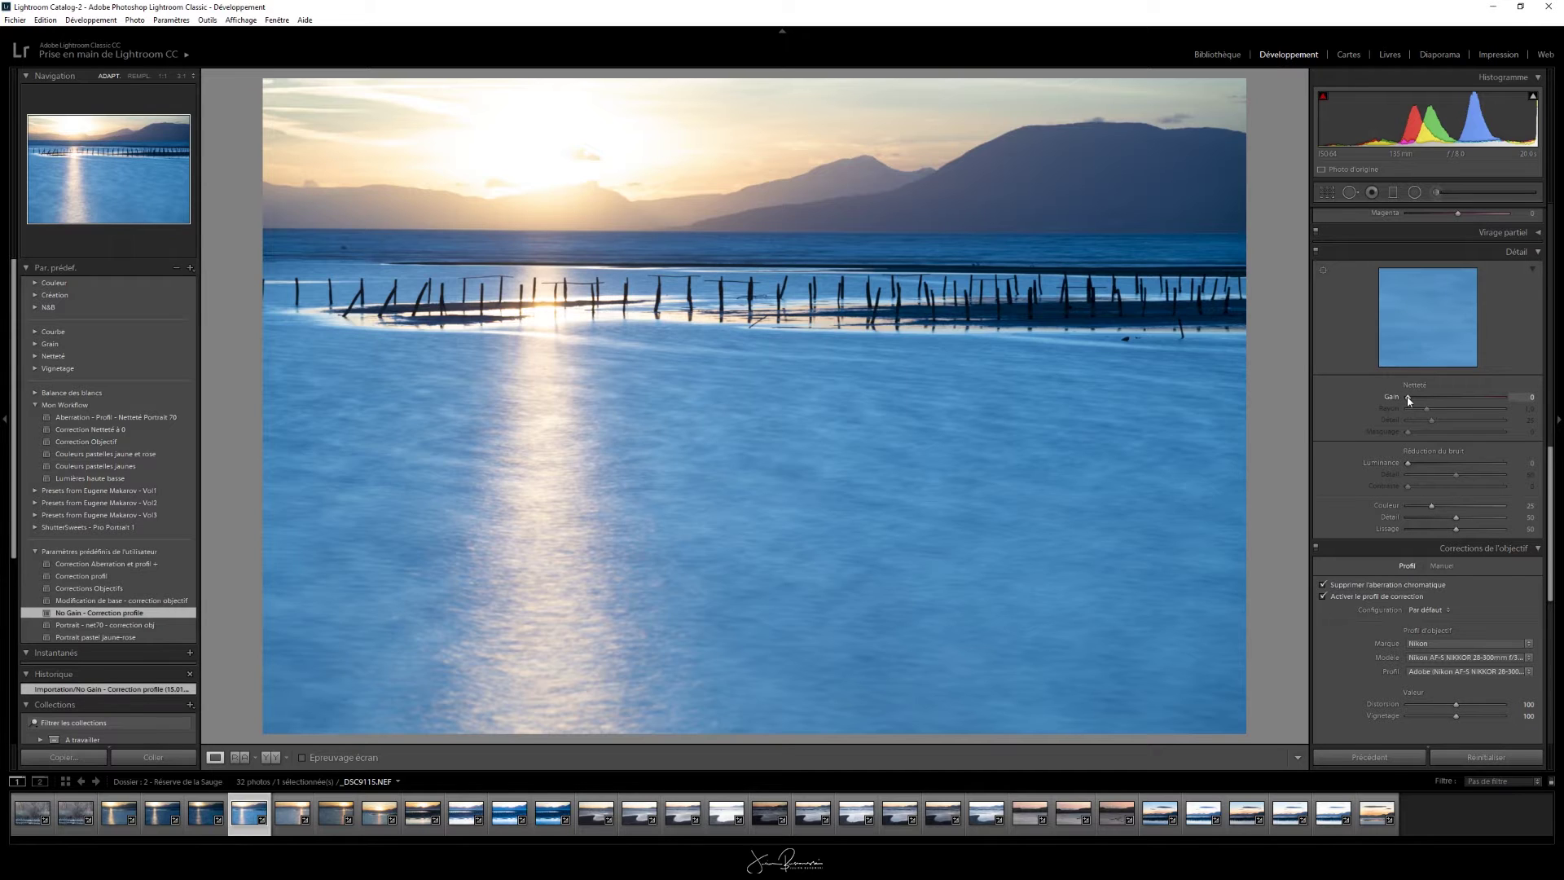
{"action": "left_click_drag", "start_coordinate": [1408, 399], "coordinate": [1452, 398]}
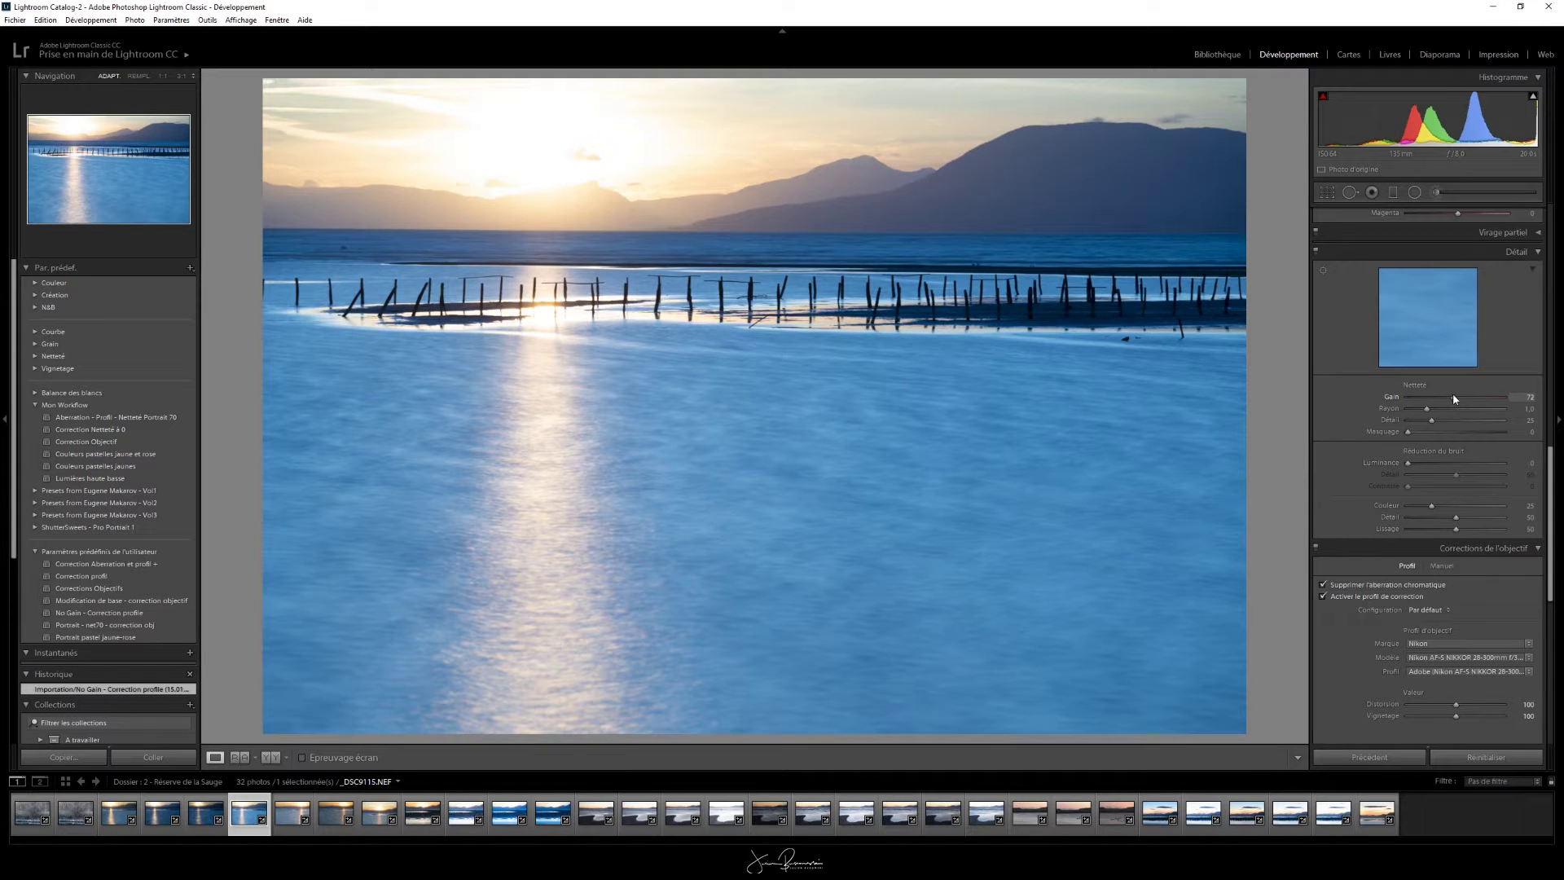
{"action": "left_click_drag", "start_coordinate": [1454, 398], "coordinate": [1453, 397]}
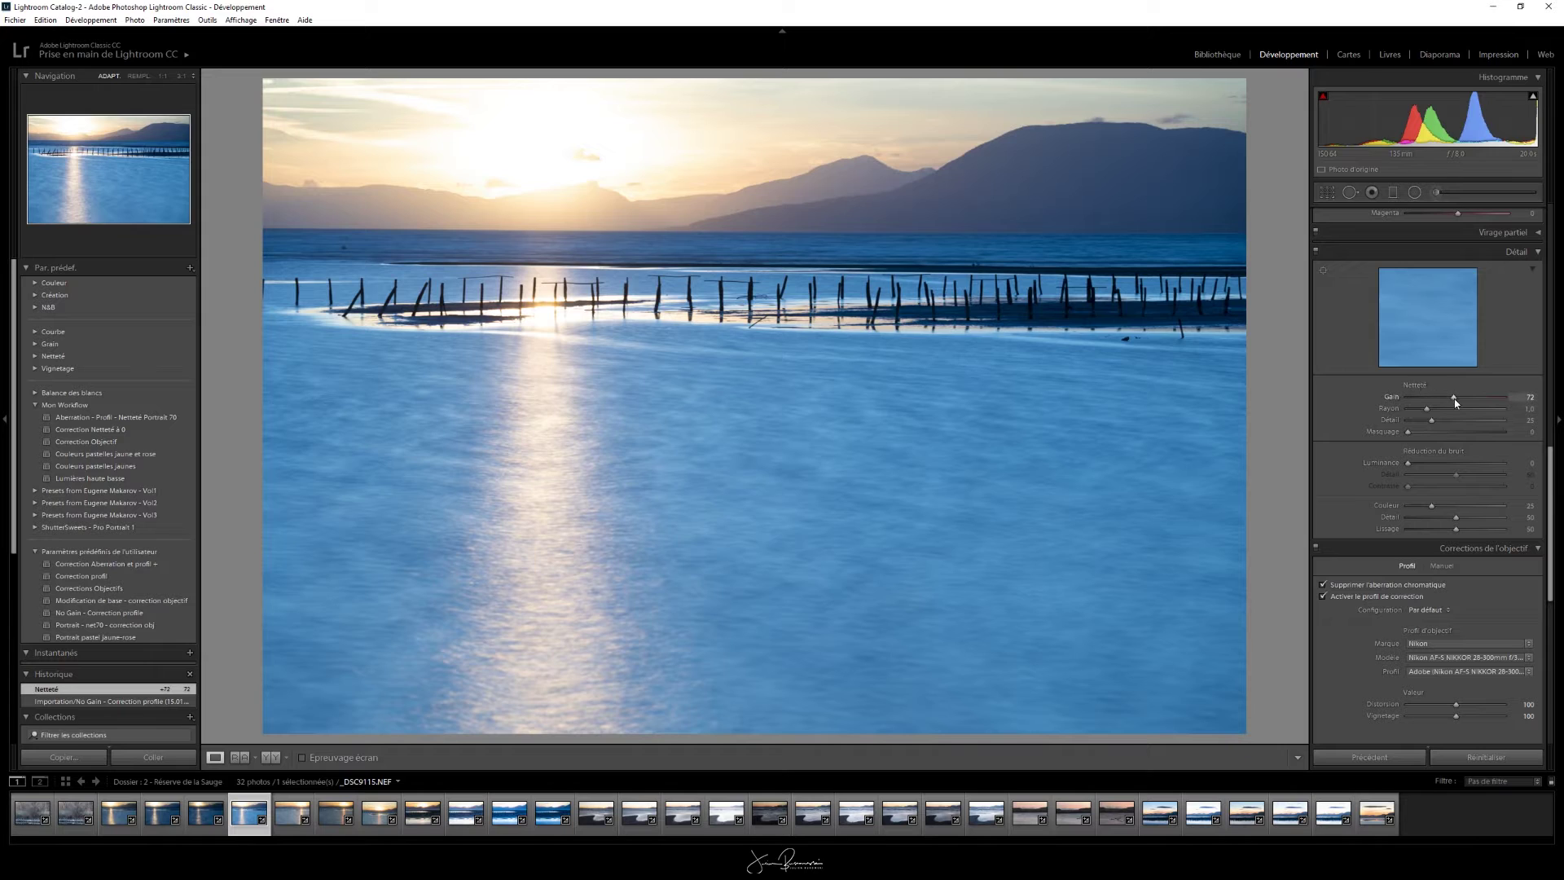
{"action": "left_click_drag", "start_coordinate": [1456, 401], "coordinate": [1434, 400]}
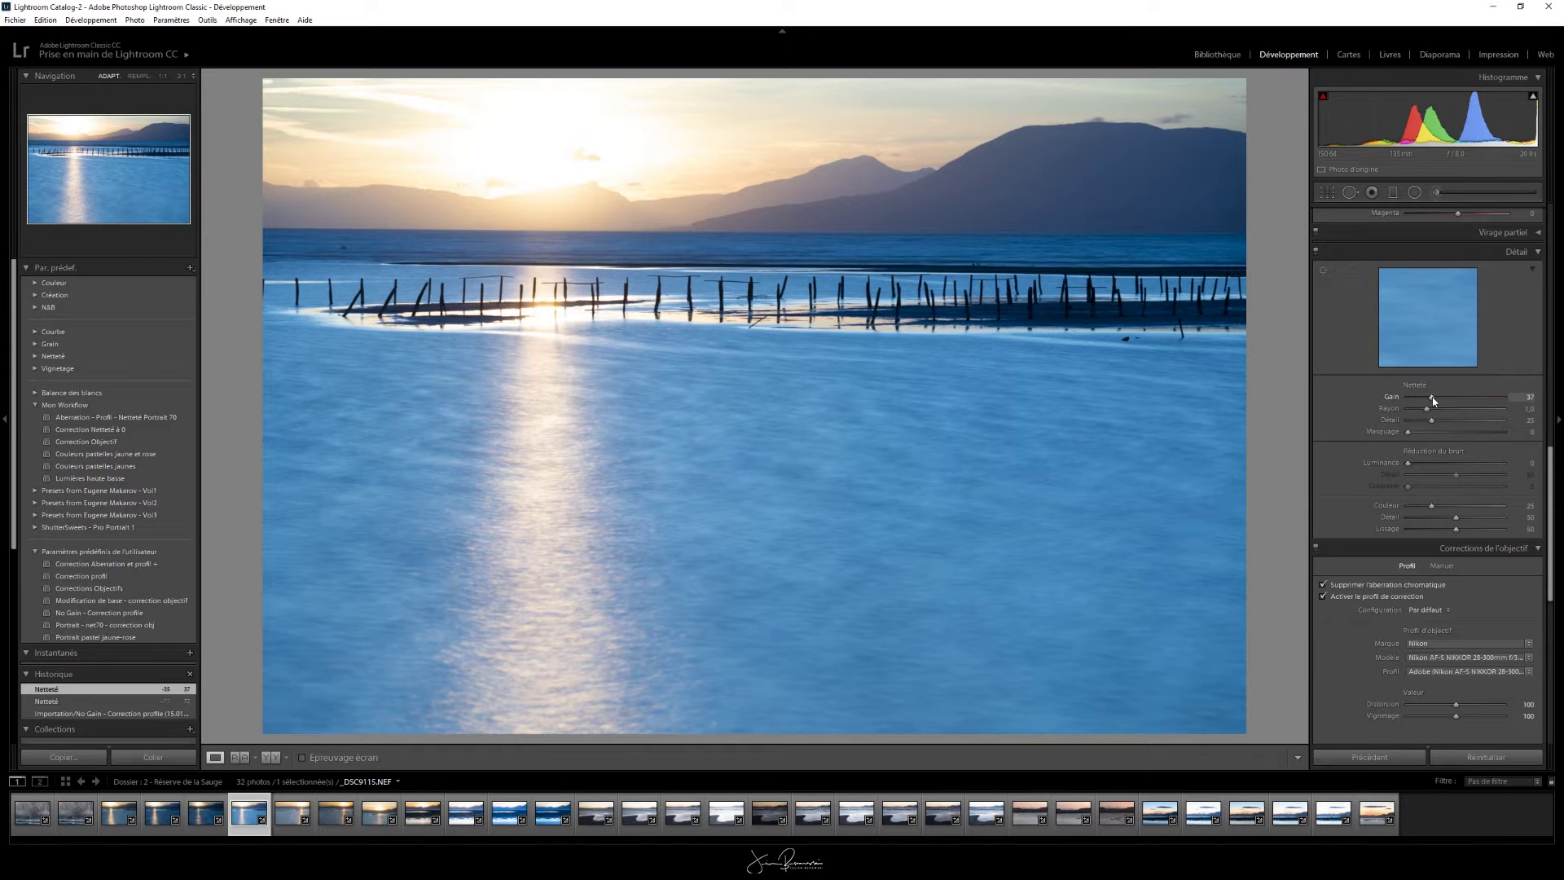
{"action": "left_click_drag", "start_coordinate": [1433, 400], "coordinate": [1454, 399]}
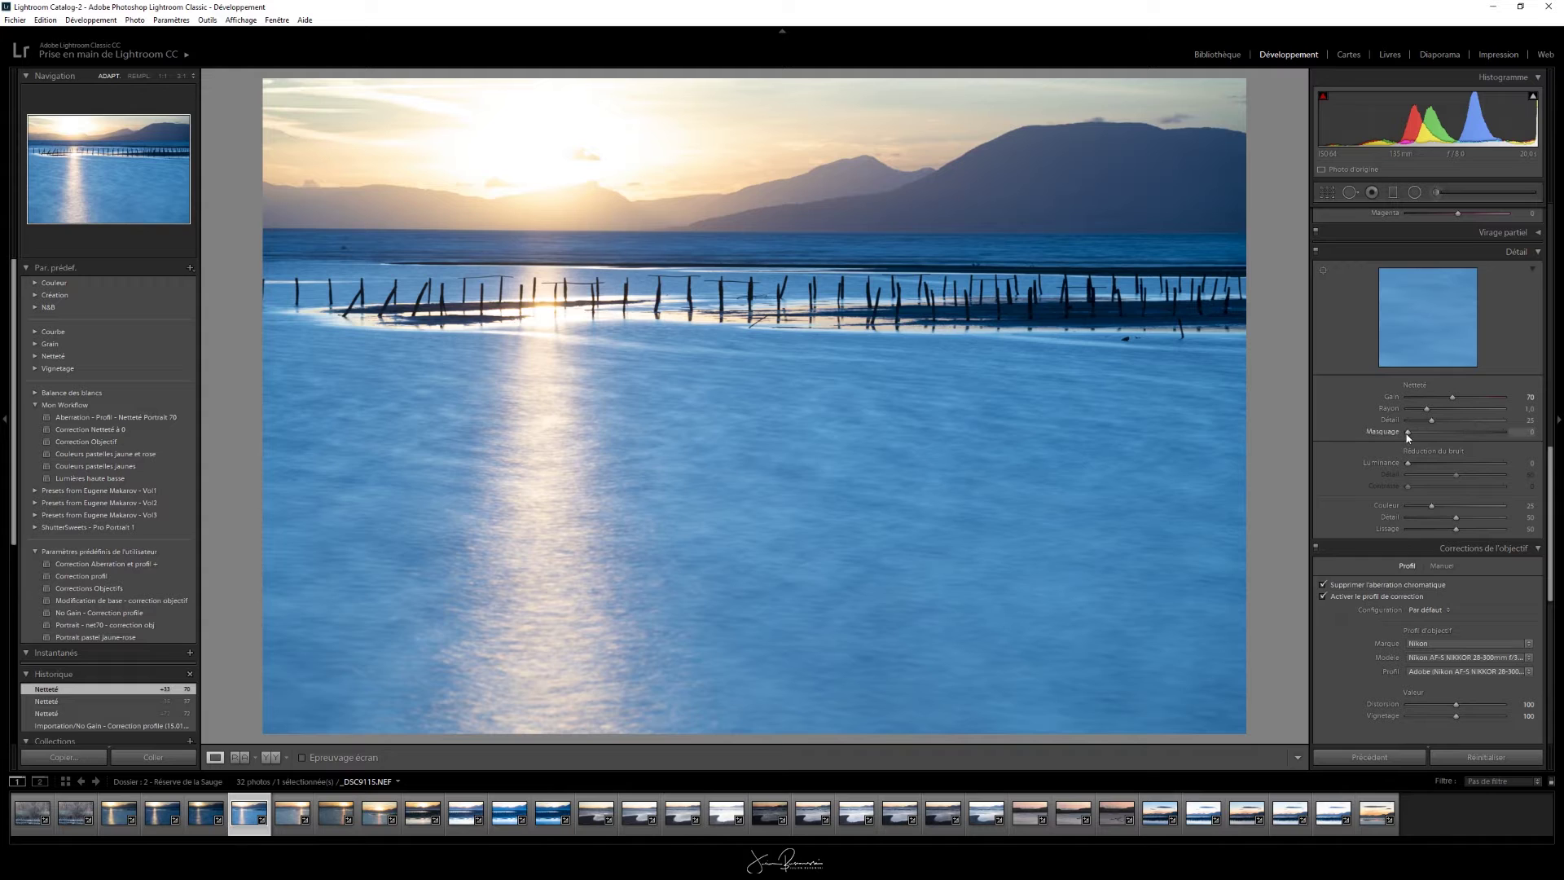
- Set the sharpening Masquage to 78 using the black-and-white mask preview, limiting sharpening to the contours
{"action": "mouse_move", "coordinate": [1429, 428]}
{"action": "left_mouse_down"}
{"action": "mouse_move", "coordinate": [1481, 431]}
{"action": "mouse_move", "coordinate": [1404, 434]}
{"action": "mouse_move", "coordinate": [1444, 434]}
{"action": "mouse_move", "coordinate": [1414, 435]}
{"action": "mouse_move", "coordinate": [1427, 435]}
{"action": "left_mouse_up"}
{"action": "left_click", "coordinate": [1426, 433], "text": "alt"}
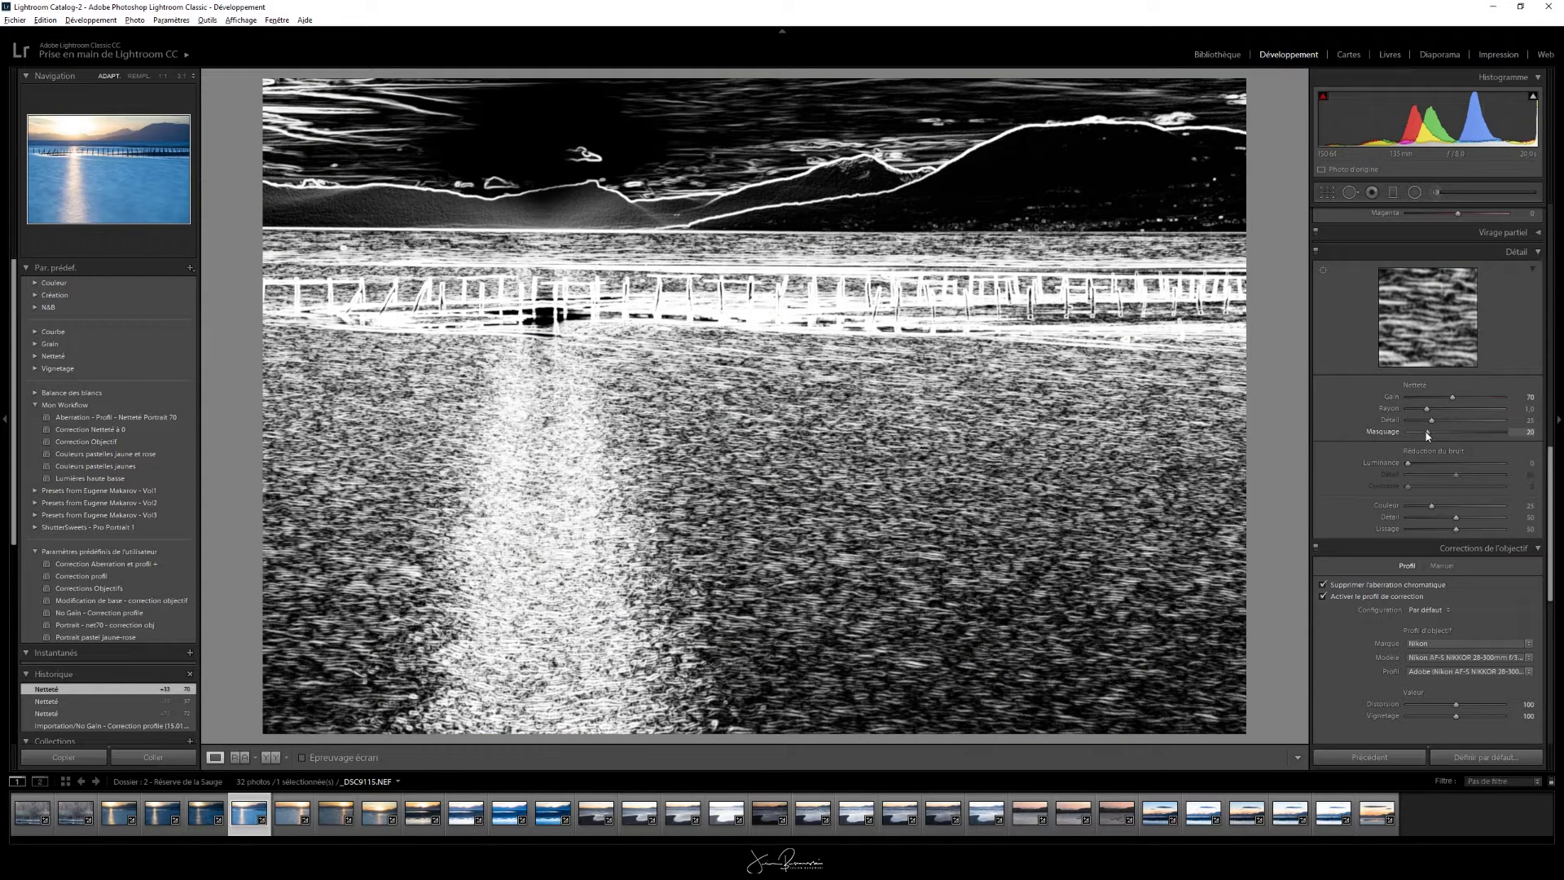
{"action": "left_click_drag", "start_coordinate": [1426, 431], "coordinate": [1435, 433]}
{"action": "left_click_drag", "start_coordinate": [1443, 429], "coordinate": [1468, 429]}
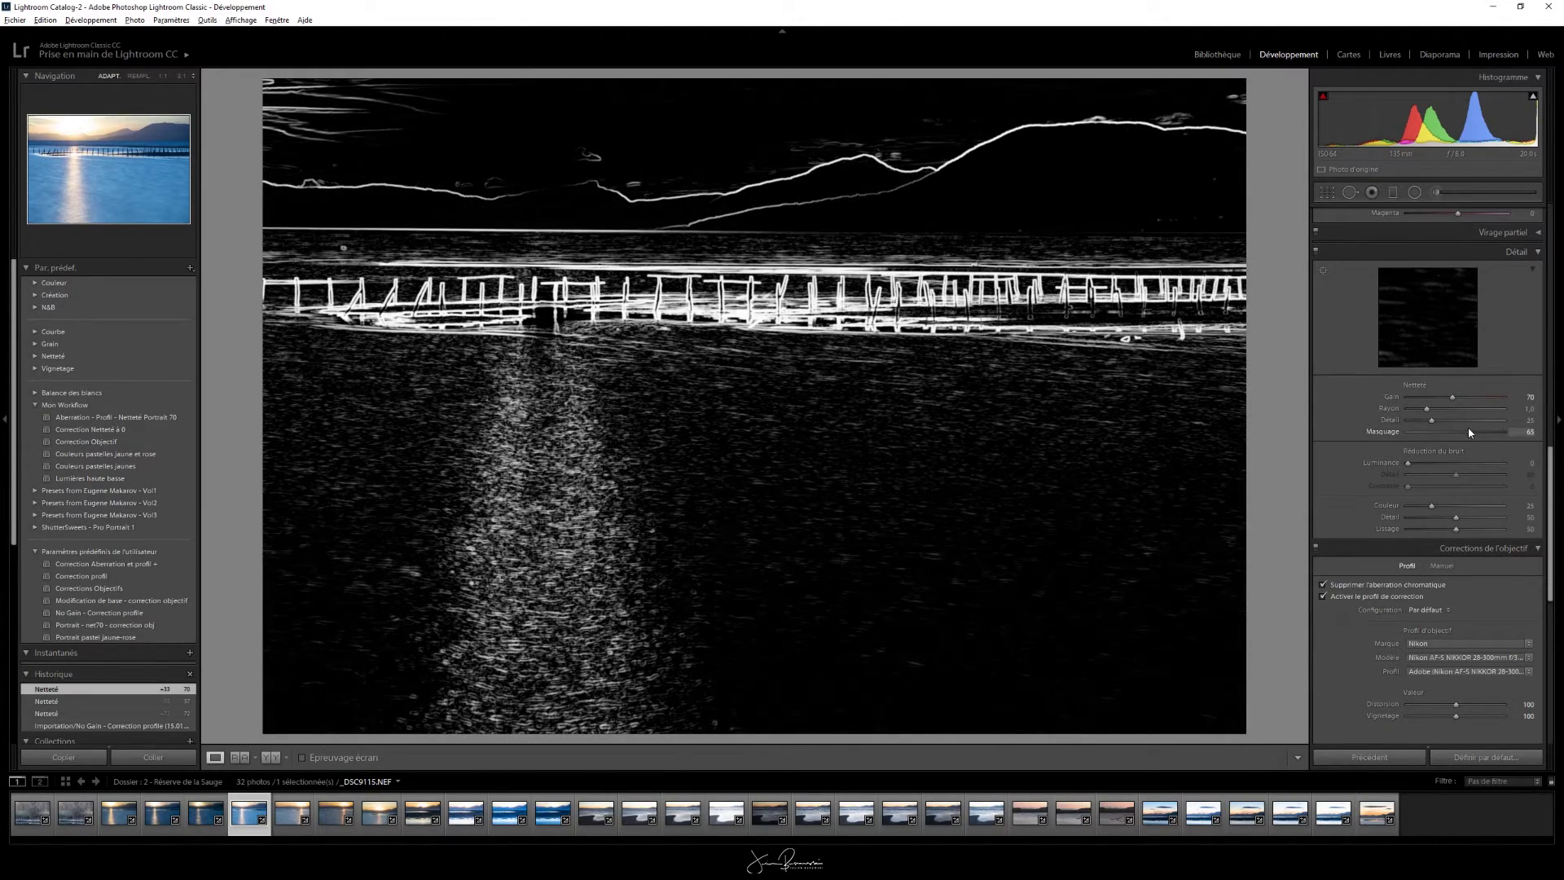
{"action": "left_click_drag", "start_coordinate": [1471, 432], "coordinate": [1476, 431]}
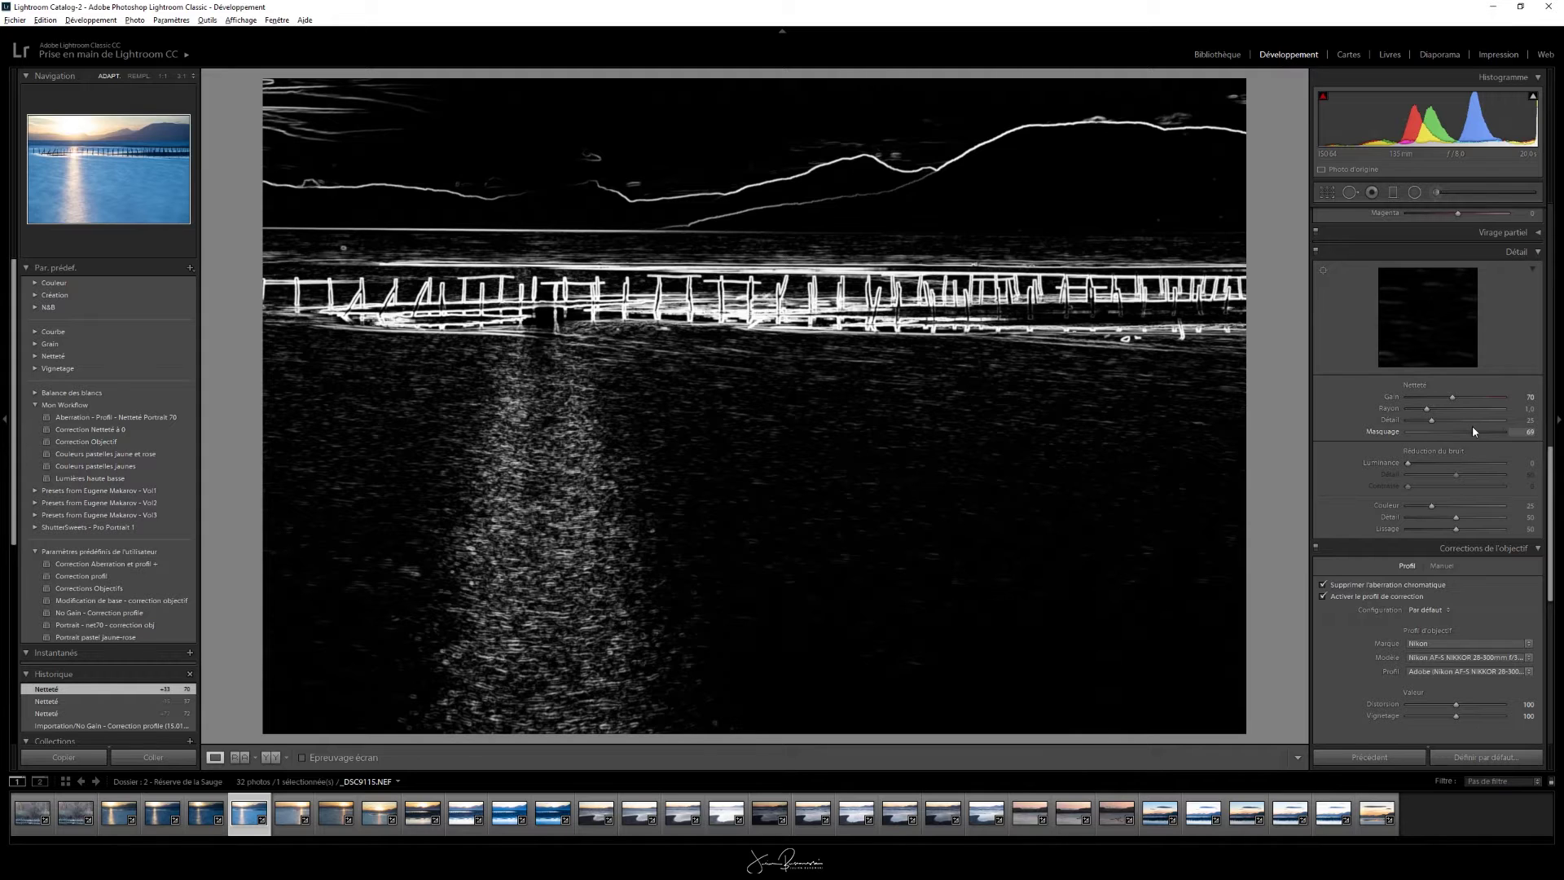
{"action": "left_click_drag", "start_coordinate": [1473, 431], "coordinate": [1477, 431]}
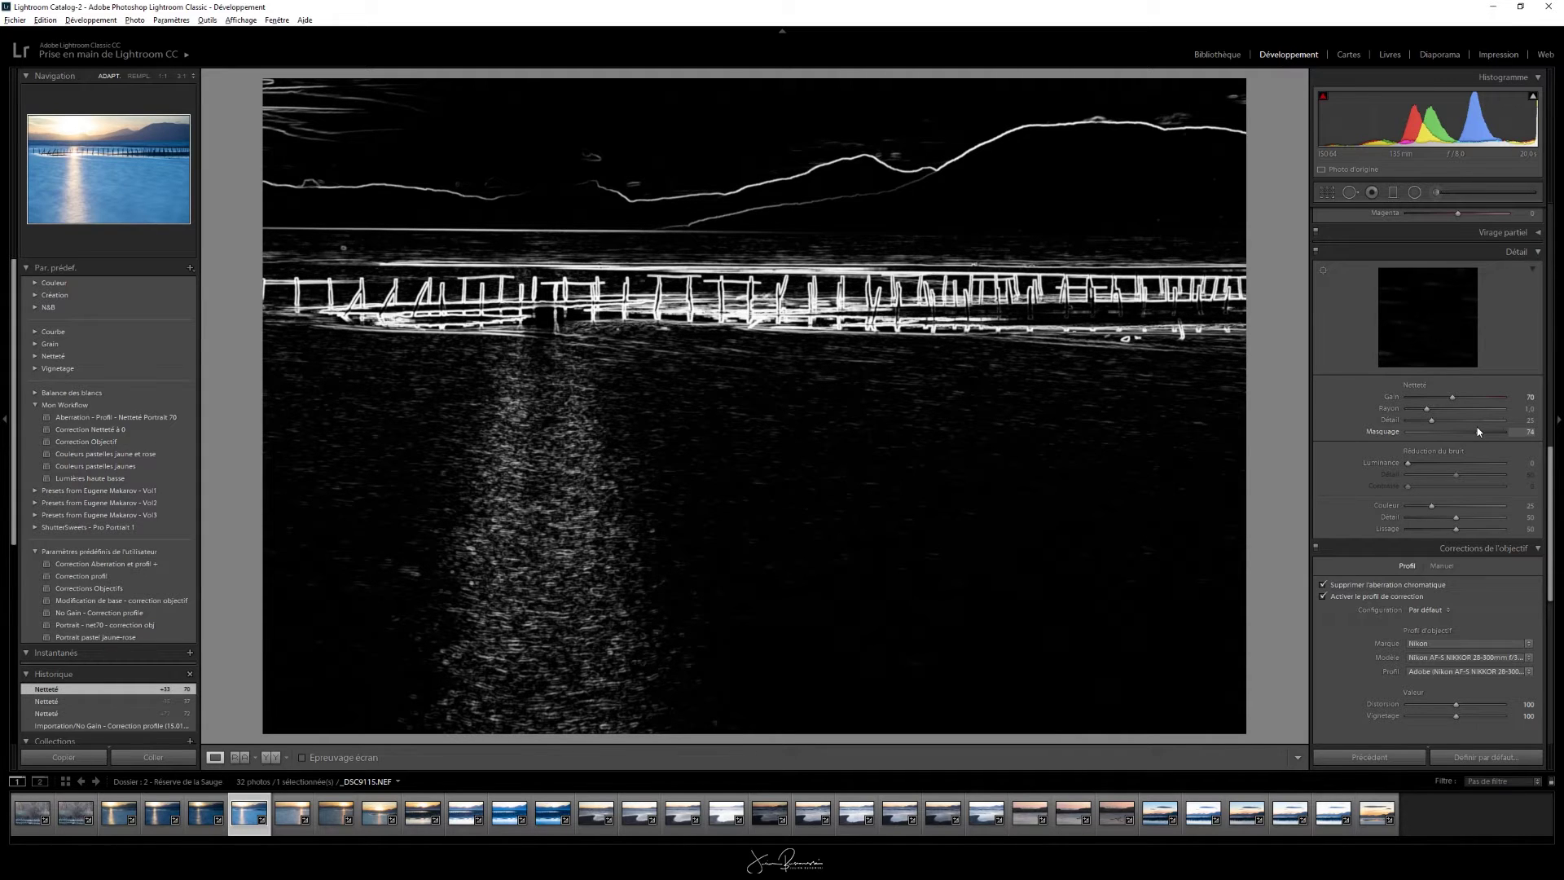
{"action": "left_click_drag", "start_coordinate": [1481, 431], "coordinate": [1483, 431]}
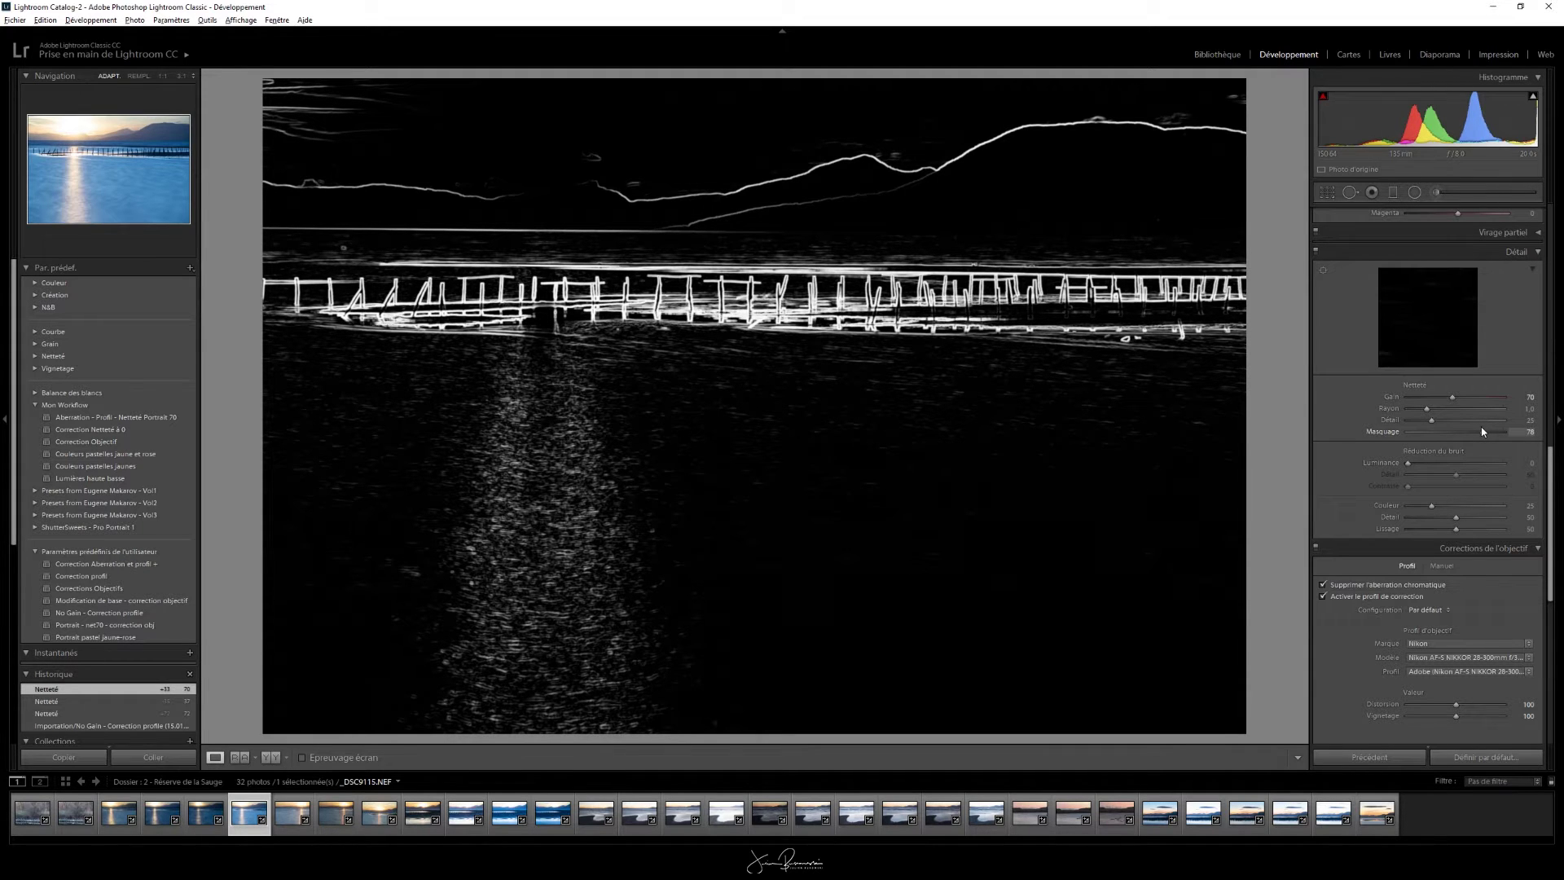
{"action": "left_click_drag", "start_coordinate": [1483, 431], "coordinate": [1482, 432]}
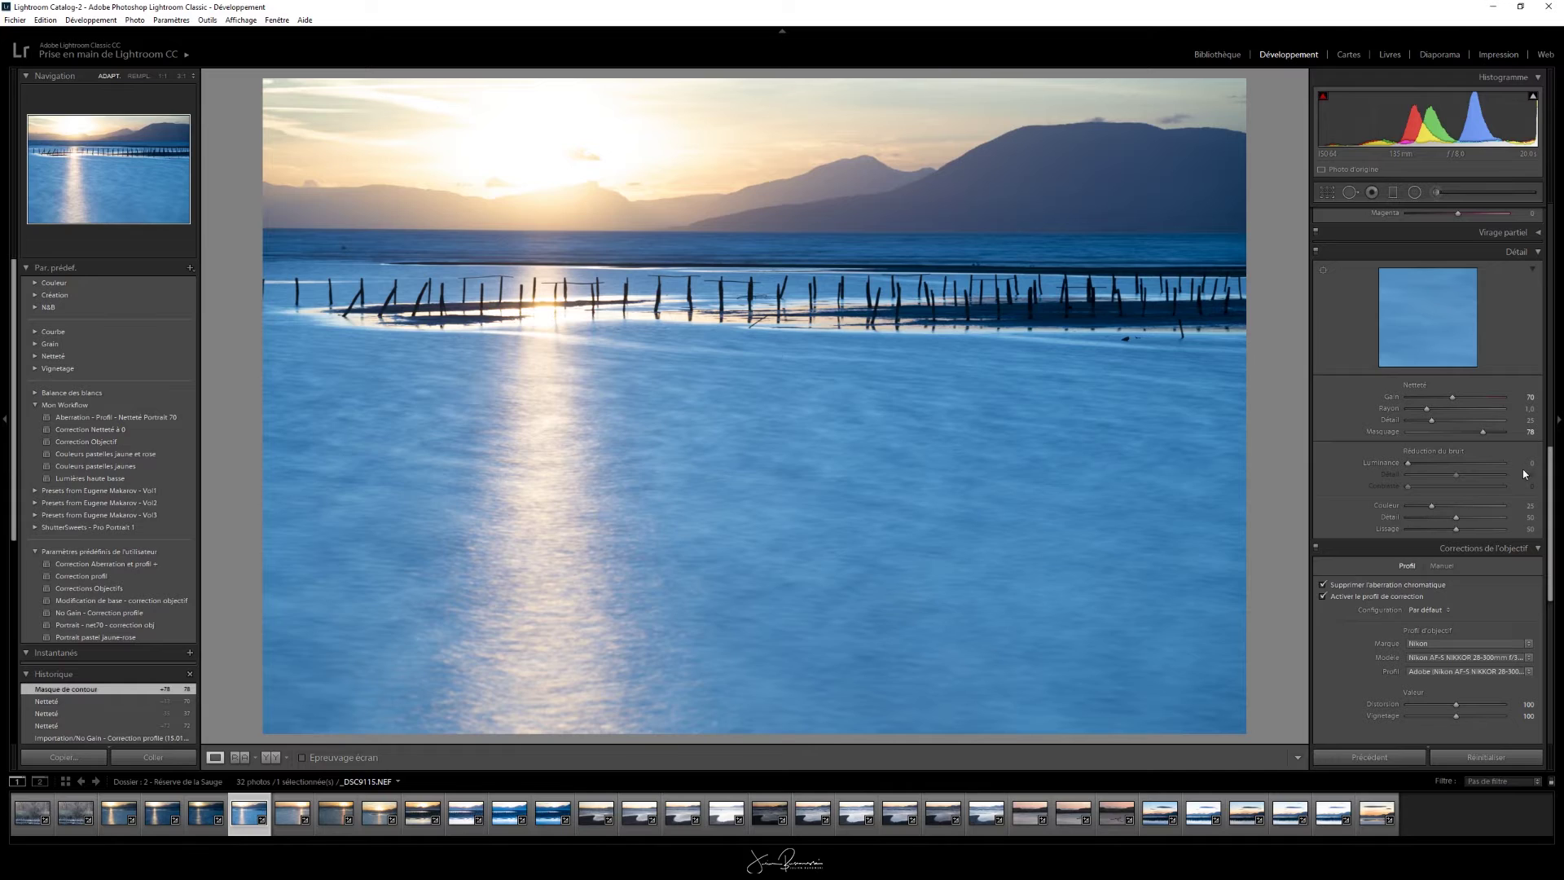
- Compare the Auto and Telle quelle white balance, apply Auto, and set Température to 3847
{"action": "left_click_drag", "start_coordinate": [1553, 476], "coordinate": [1556, 220]}
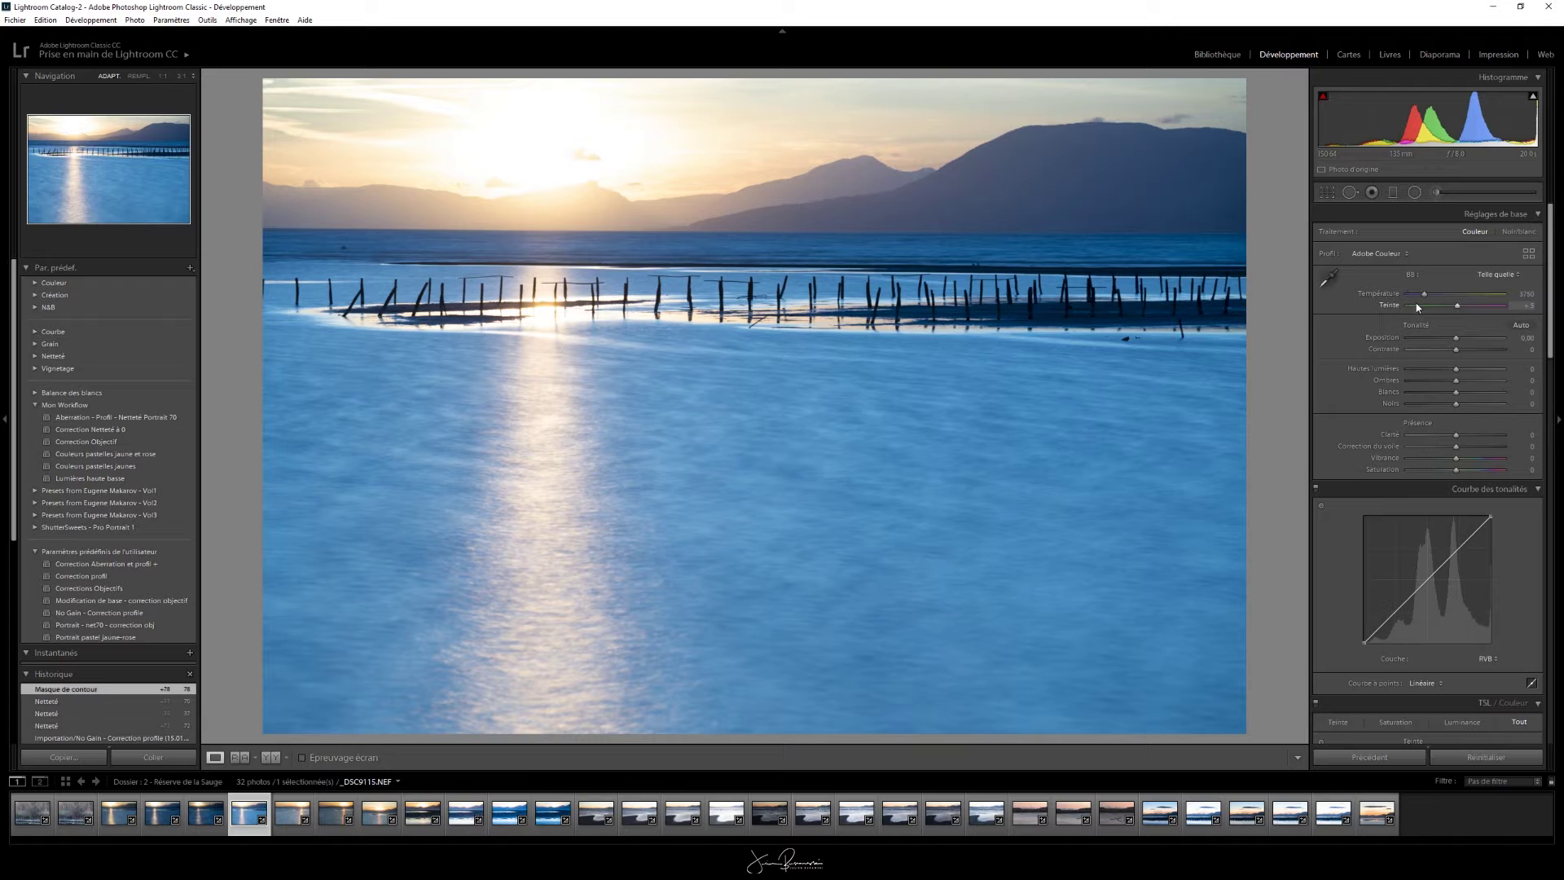
{"action": "left_click", "coordinate": [1497, 277]}
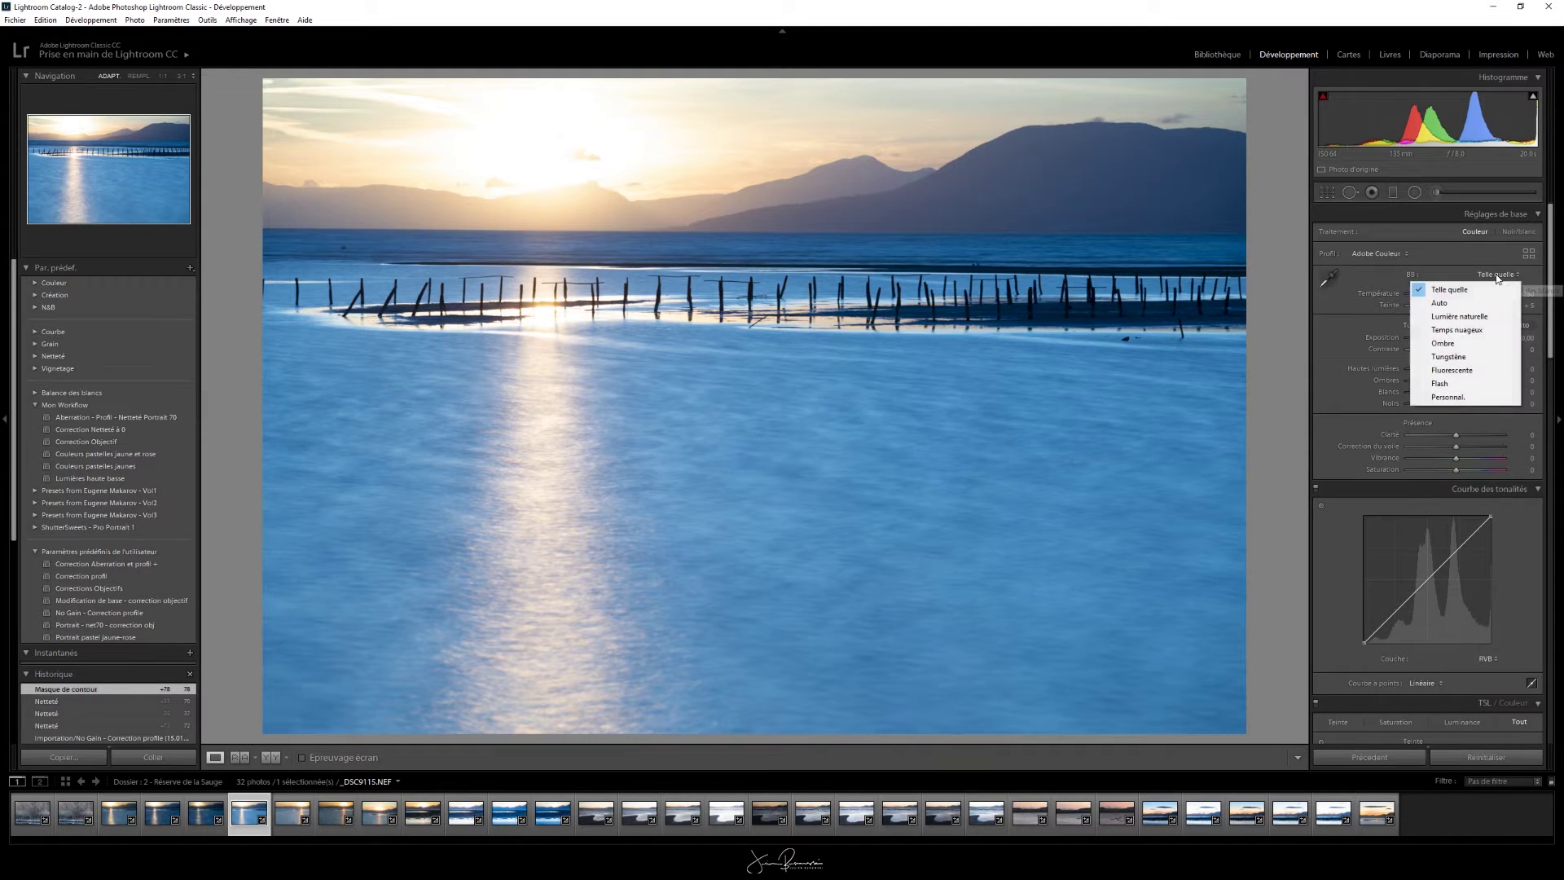
{"action": "left_click", "coordinate": [1464, 303]}
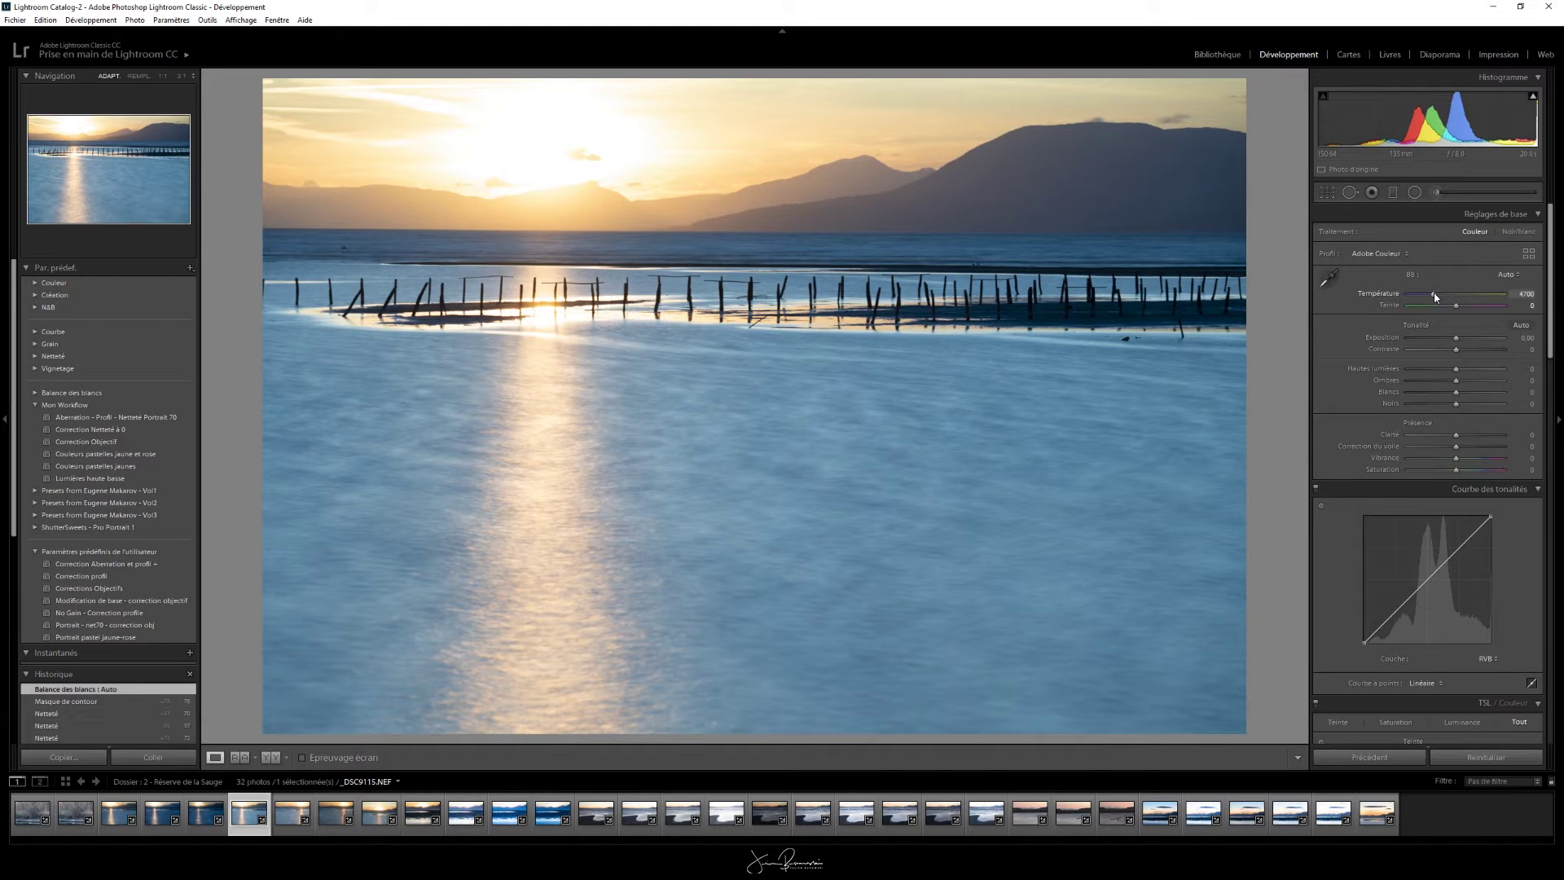
{"action": "left_click", "coordinate": [1508, 275]}
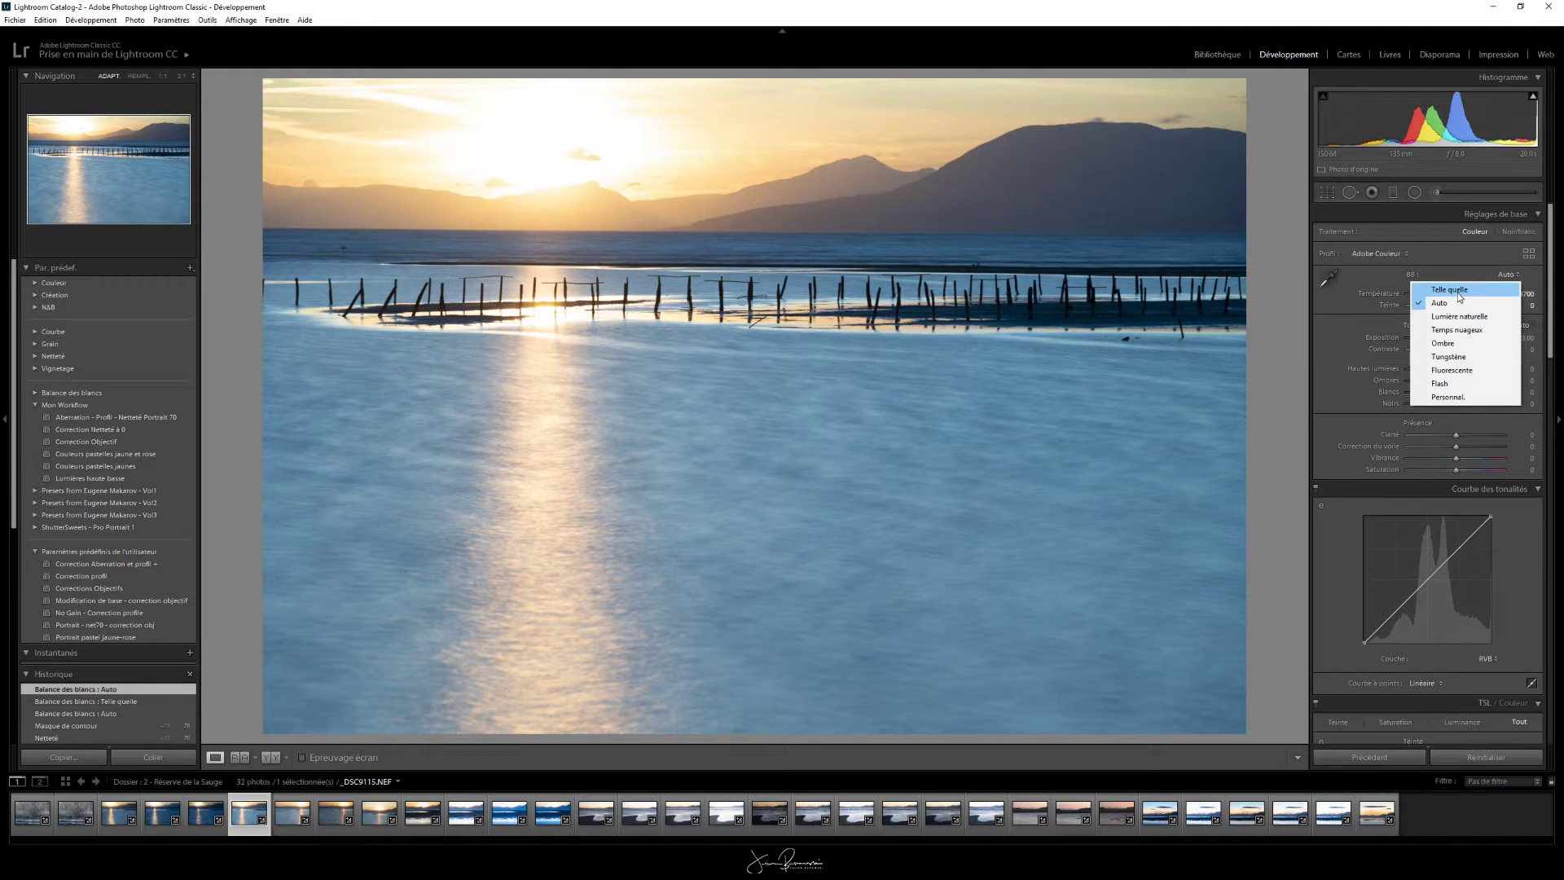
{"action": "left_click", "coordinate": [1464, 290]}
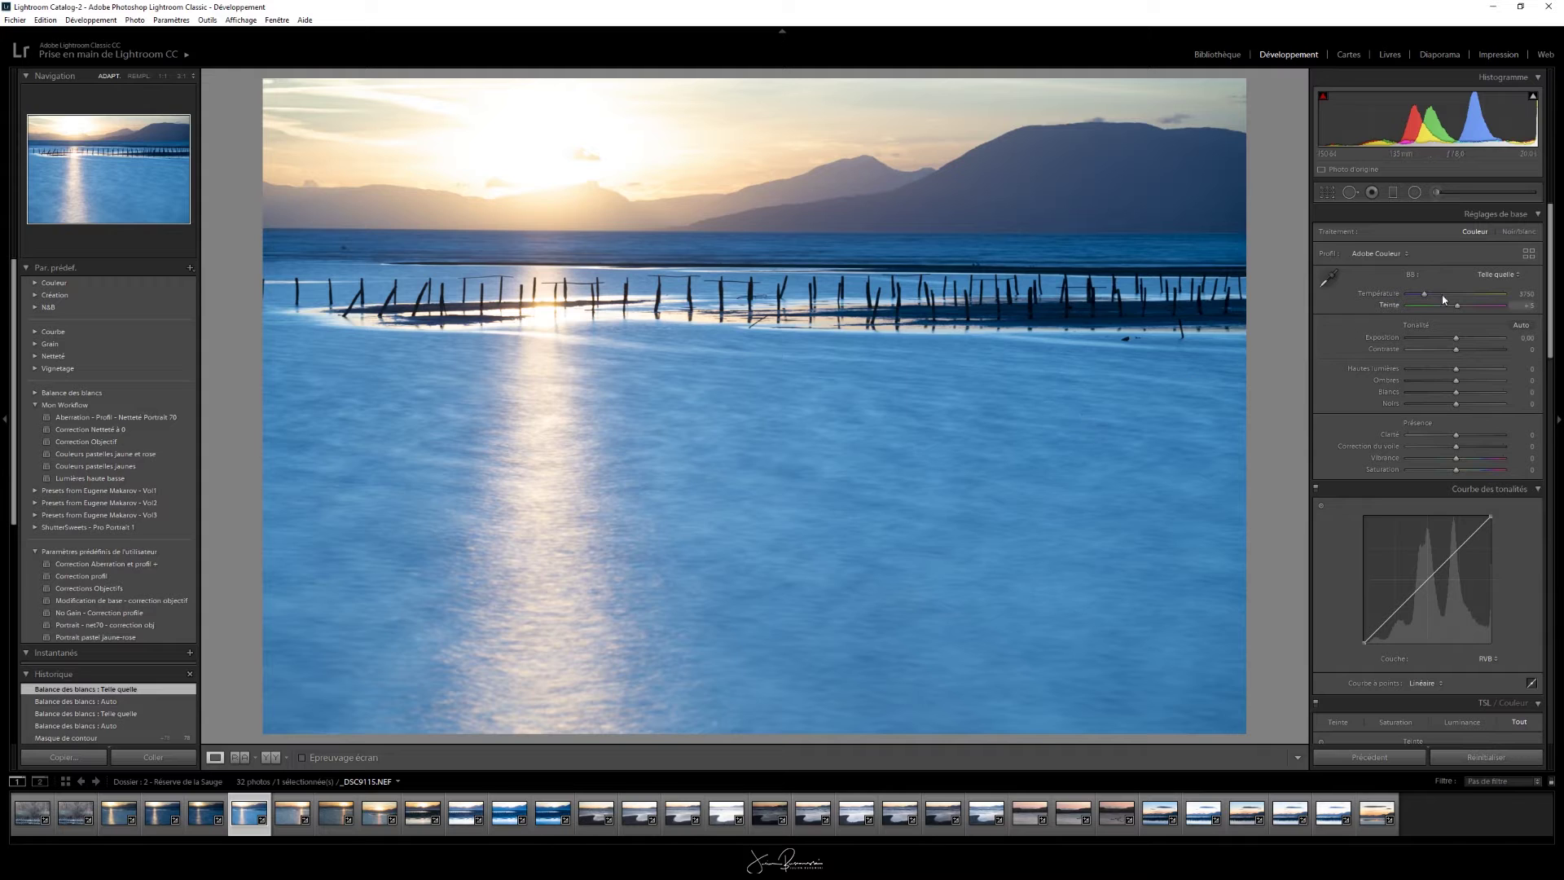
{"action": "left_click", "coordinate": [1488, 277]}
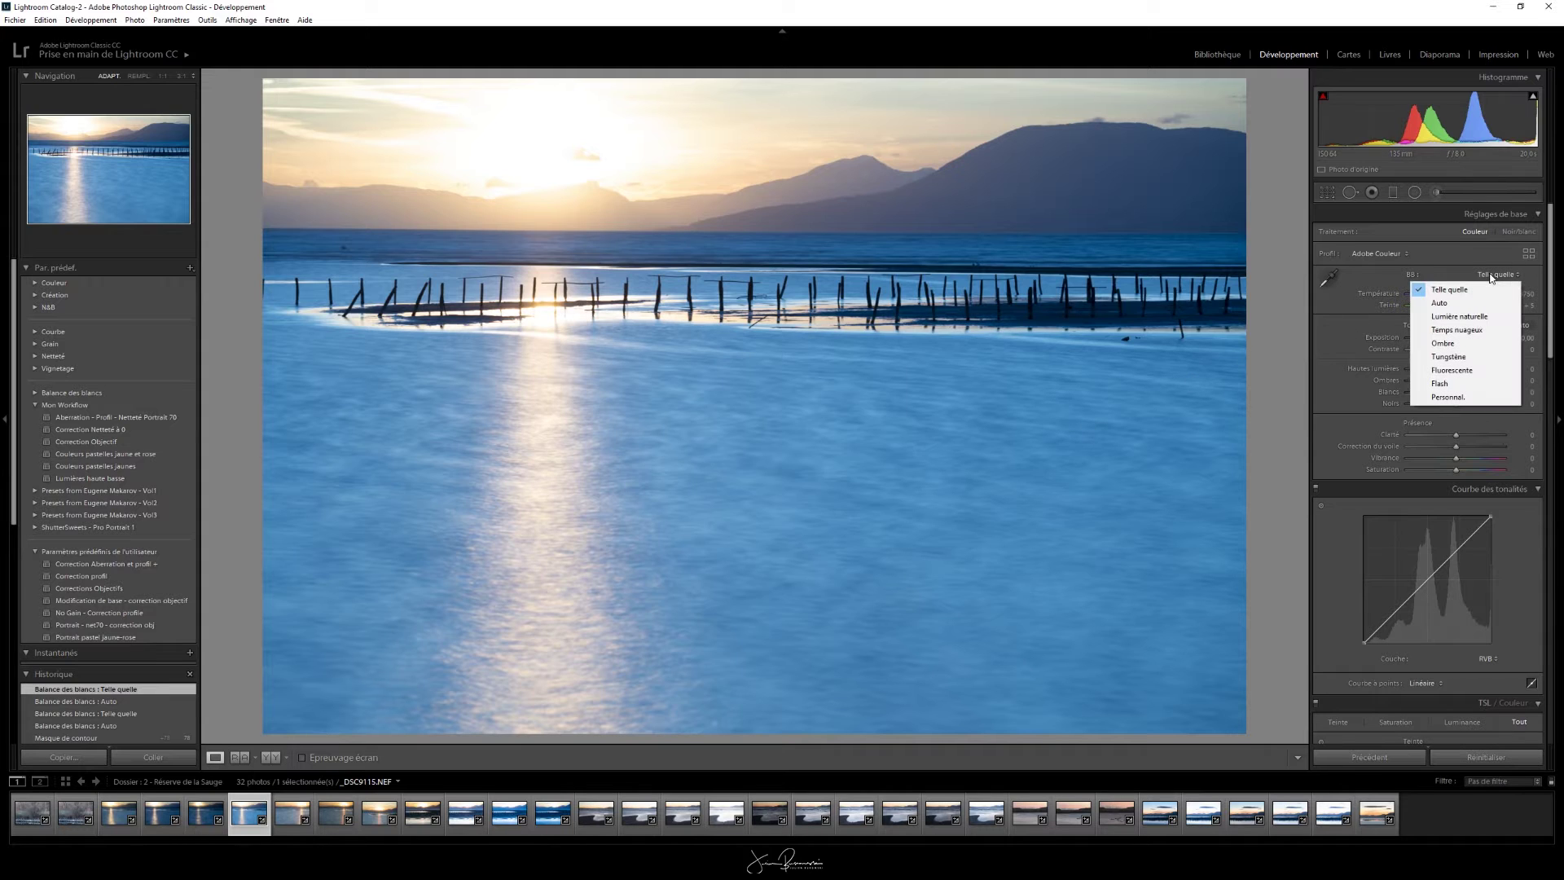
{"action": "left_click", "coordinate": [1459, 305]}
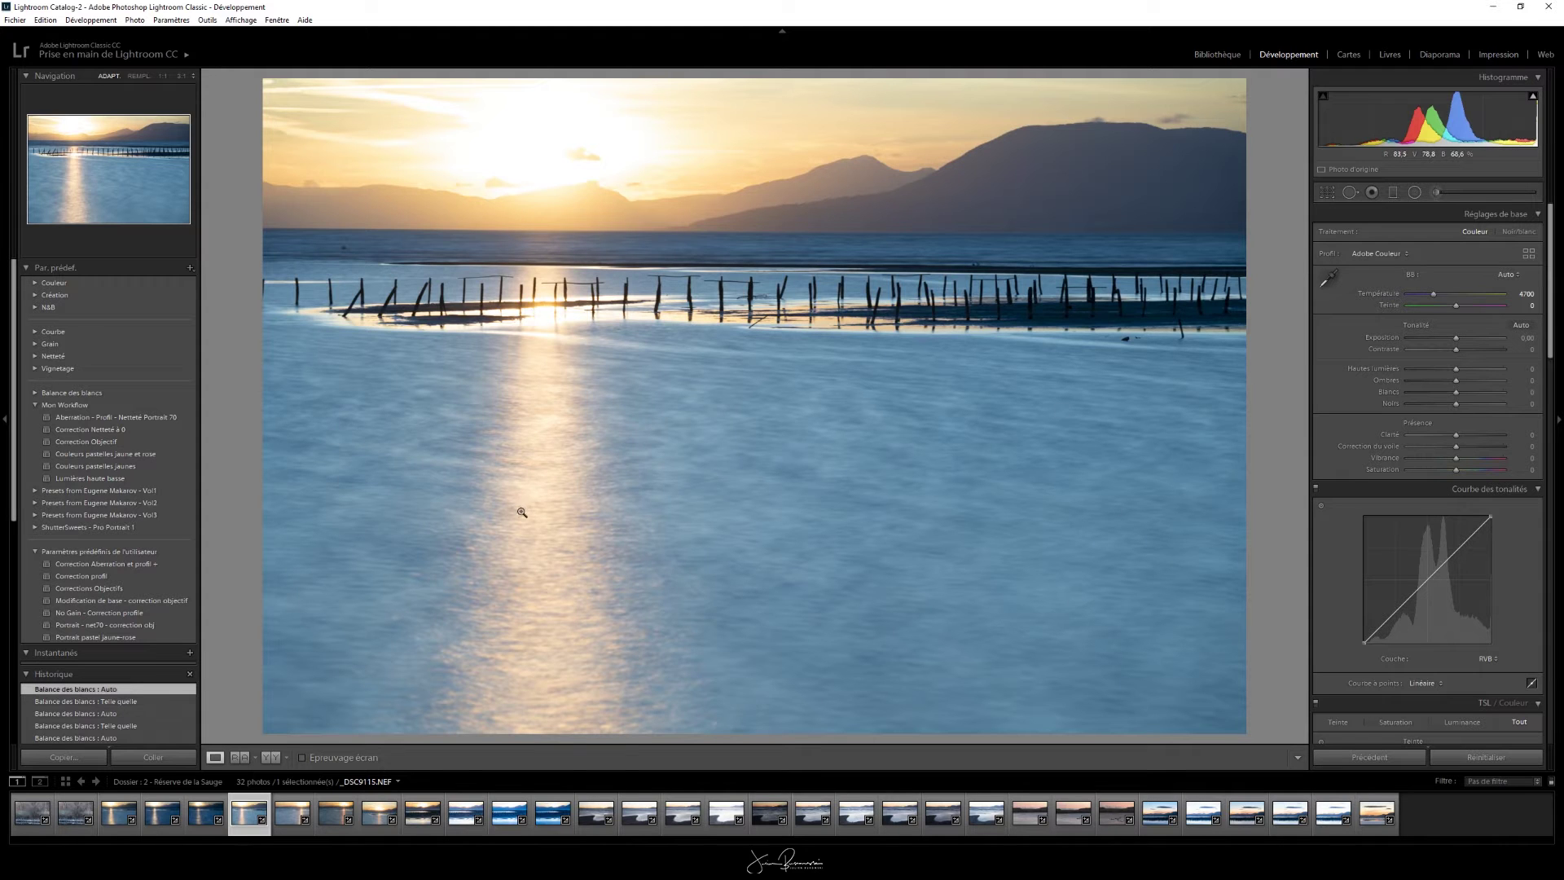
{"action": "left_click_drag", "start_coordinate": [1435, 297], "coordinate": [1426, 298]}
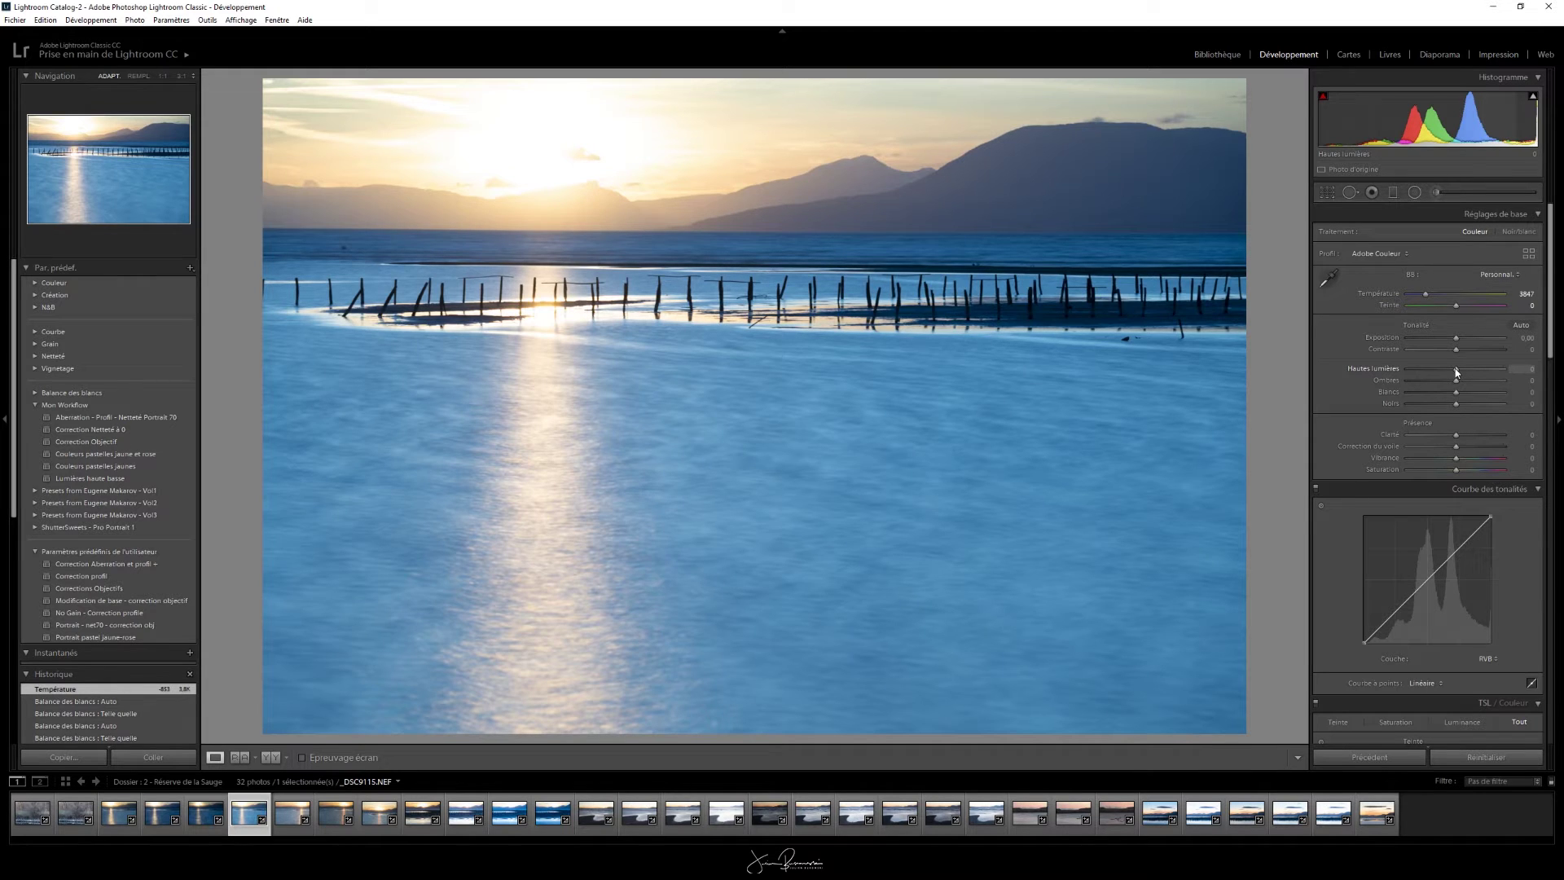
- Set Hautes lumières to -100 and Ombres to +100 in the basic tone settings
{"action": "left_click_drag", "start_coordinate": [1455, 368], "coordinate": [1387, 371]}
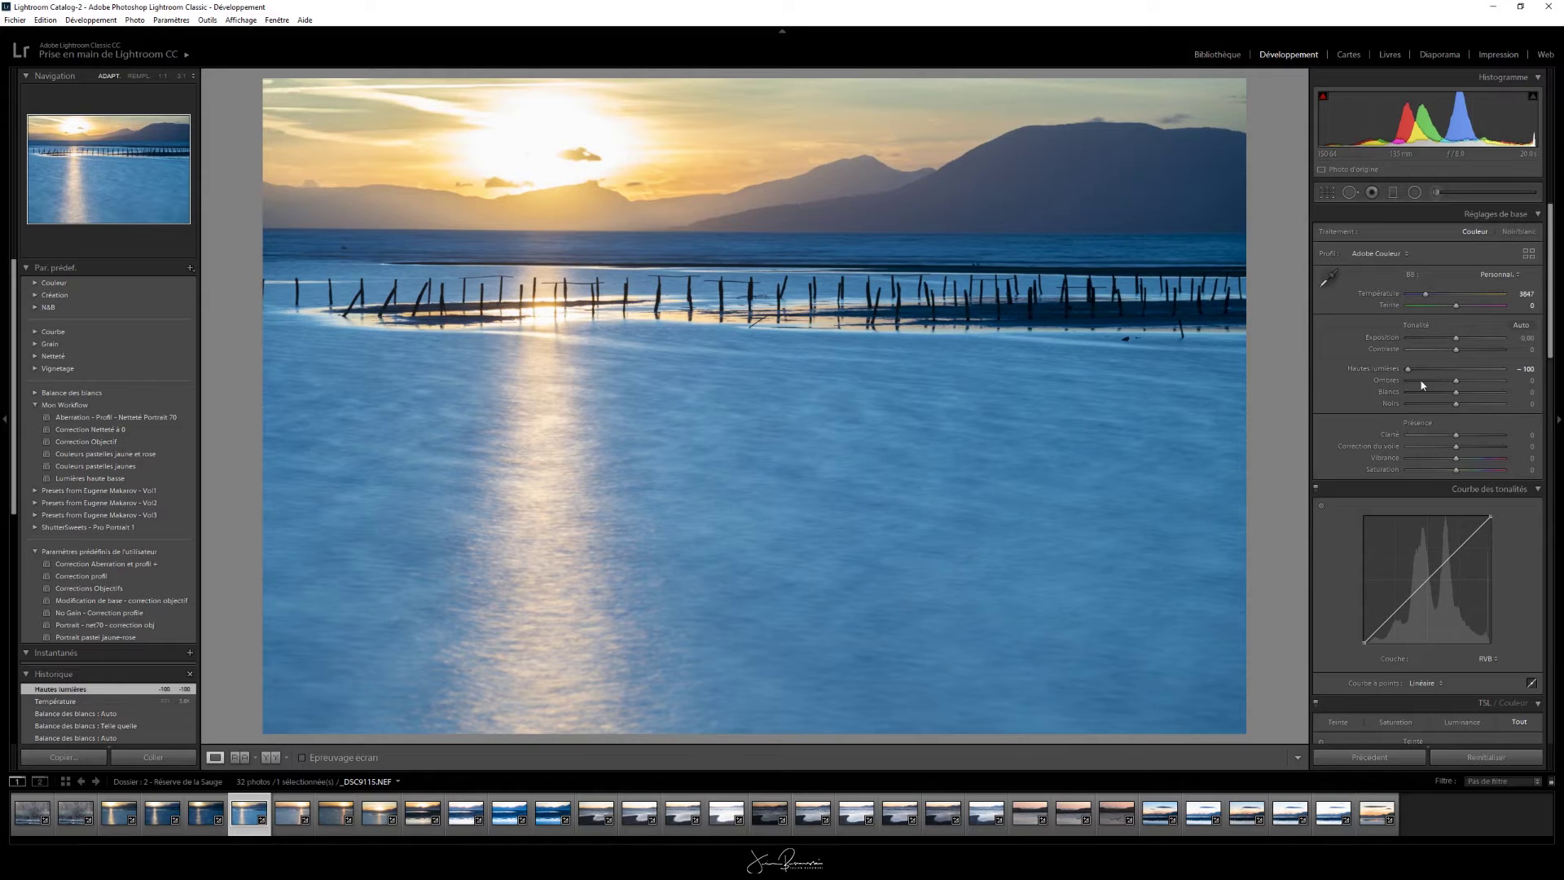
{"action": "left_click_drag", "start_coordinate": [1457, 381], "coordinate": [1507, 381]}
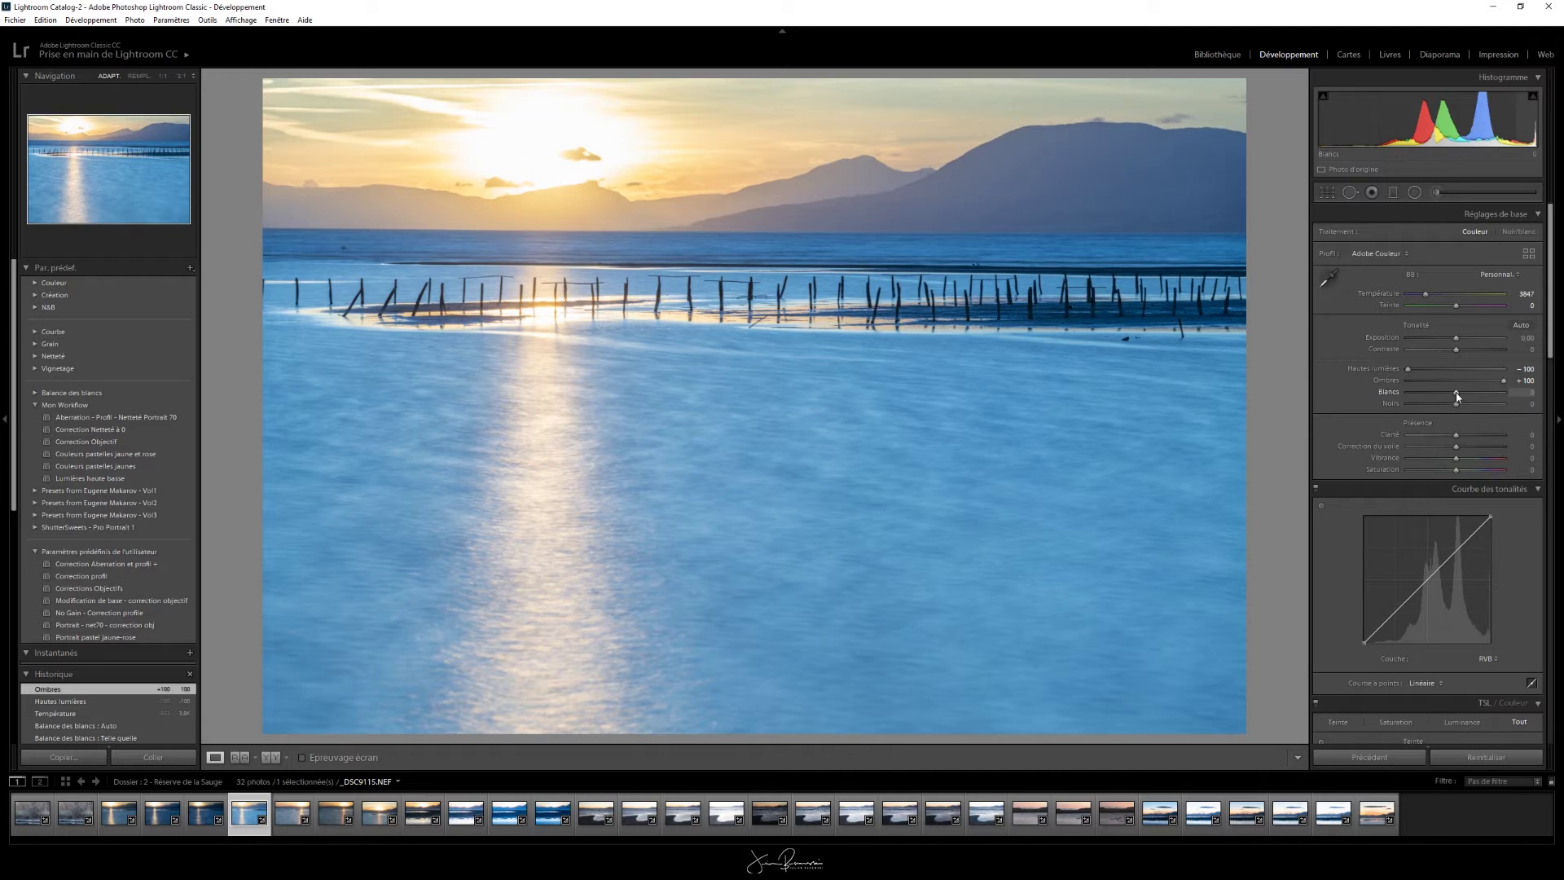
- Set Blancs to +11, checking the bright areas with the highlight clipping warning and the clipping preview
{"action": "left_click_drag", "start_coordinate": [1457, 396], "coordinate": [1470, 397]}
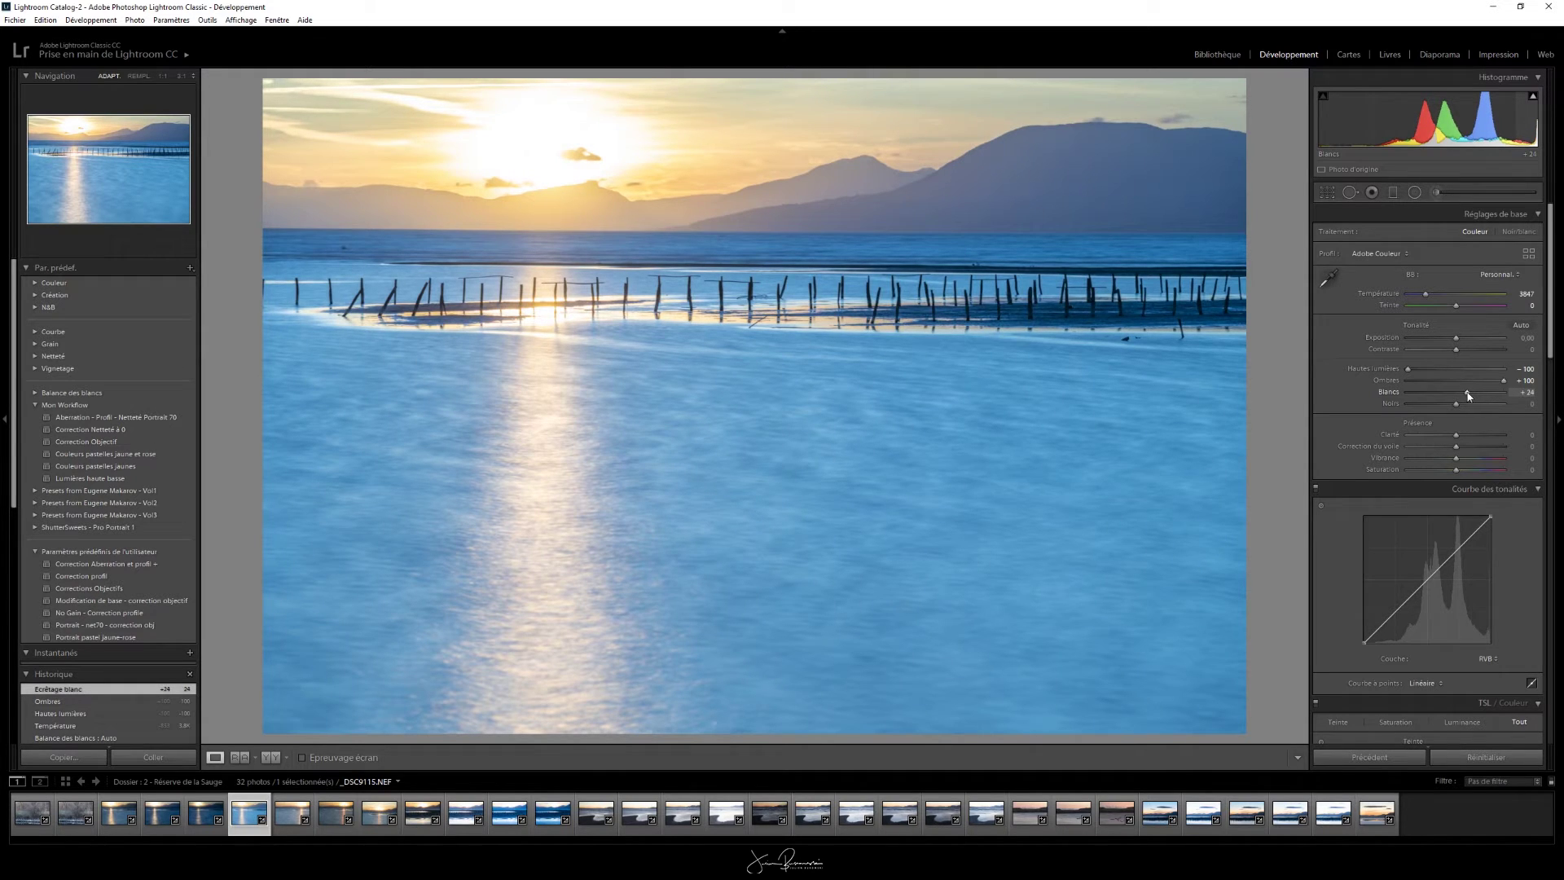
{"action": "left_click", "coordinate": [1534, 97]}
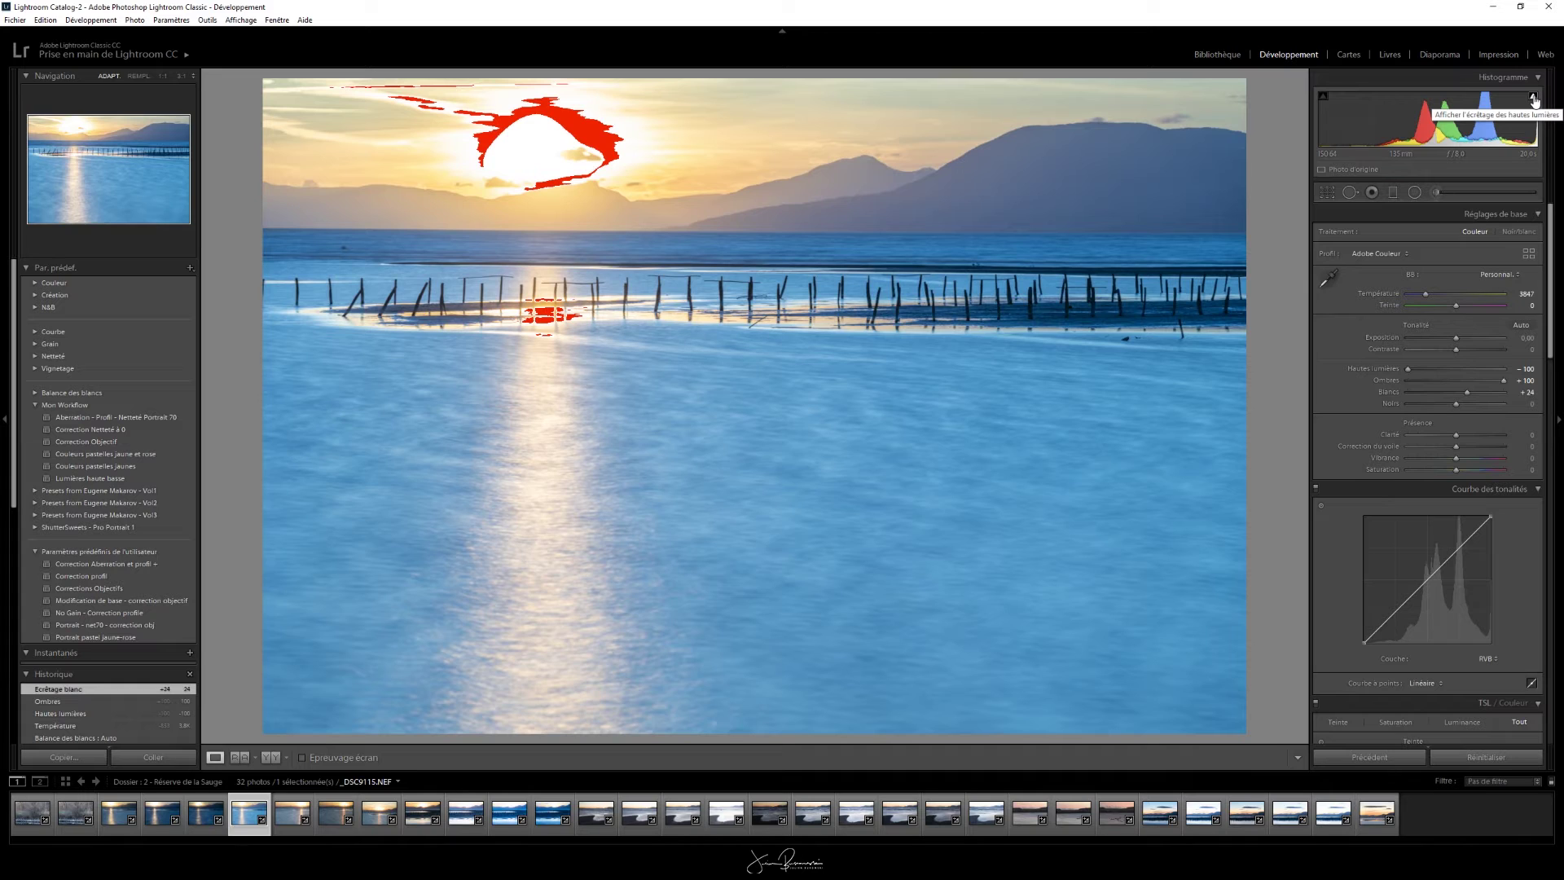
{"action": "left_click_drag", "start_coordinate": [1468, 393], "coordinate": [1463, 388]}
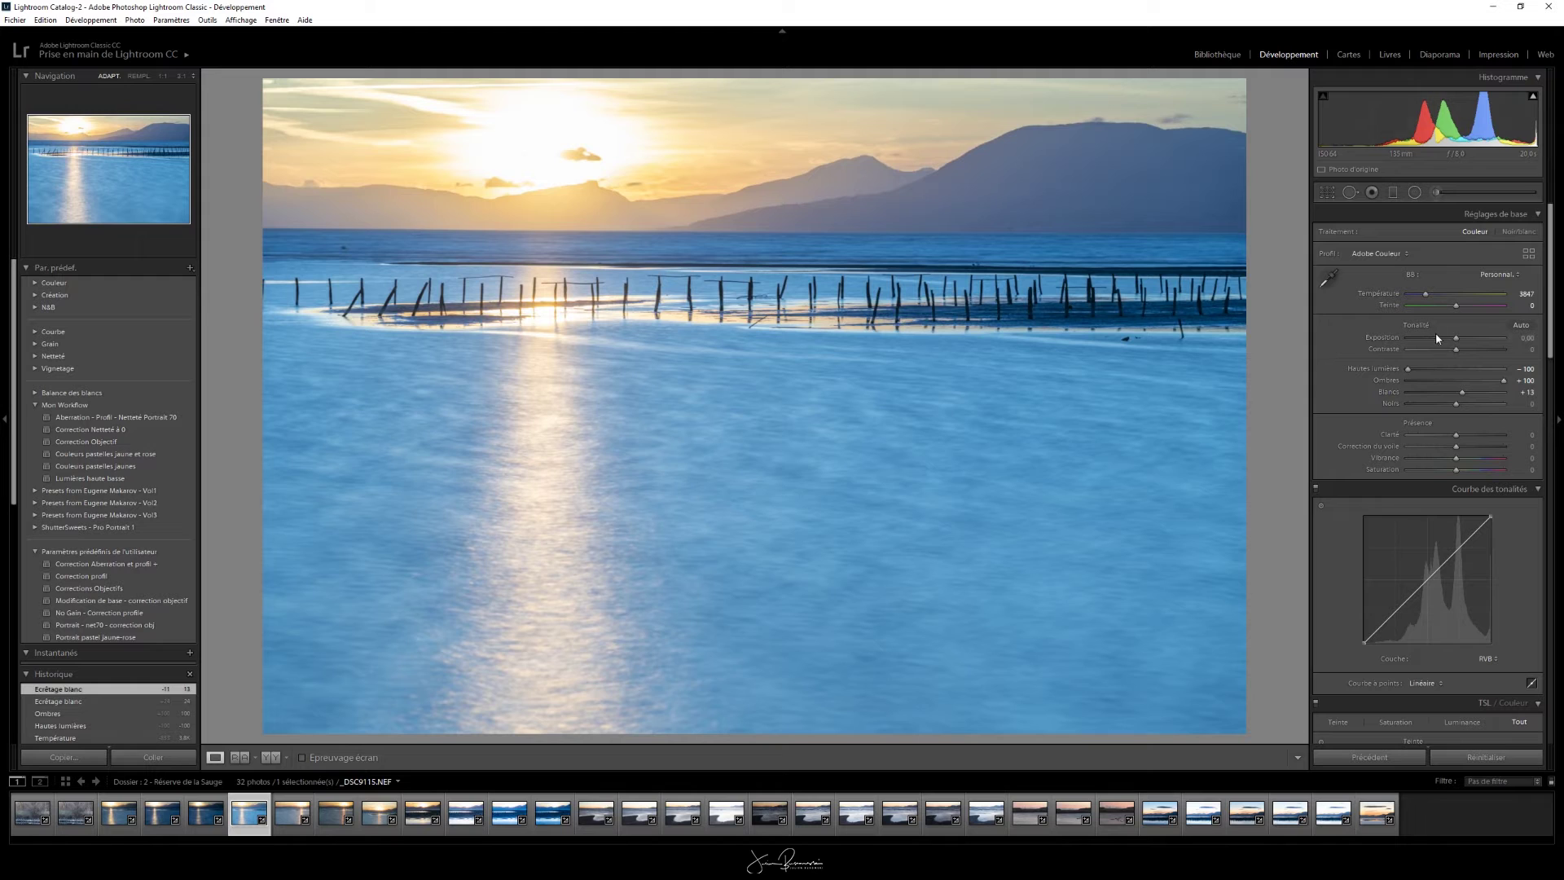
{"action": "left_click_drag", "start_coordinate": [1463, 393], "coordinate": [1465, 397]}
{"action": "key", "text": "alt"}
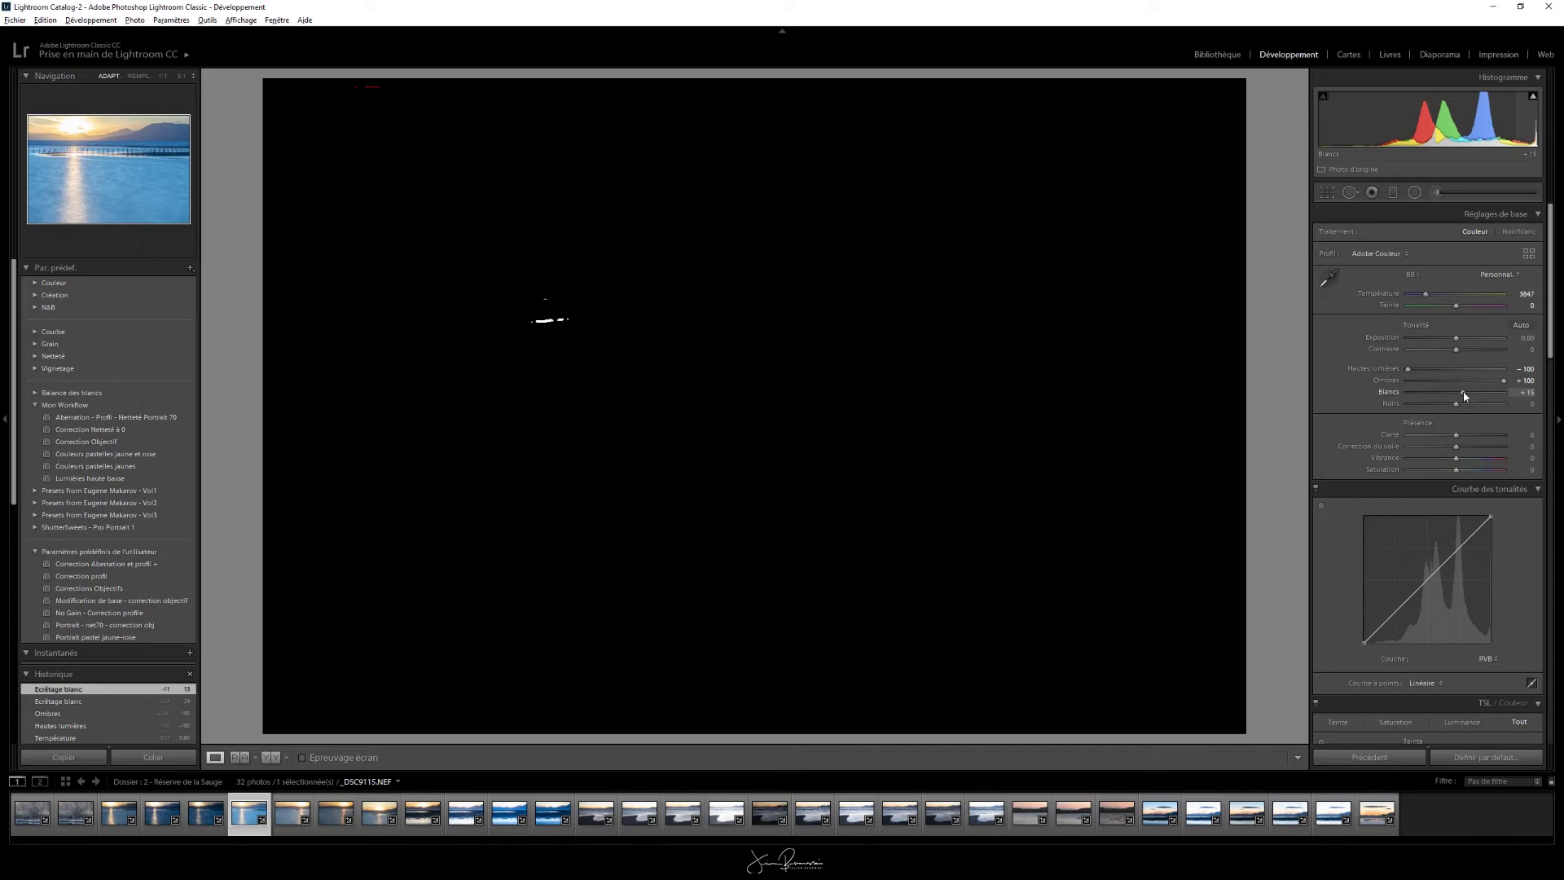
{"action": "left_click_drag", "start_coordinate": [1464, 397], "coordinate": [1462, 396]}
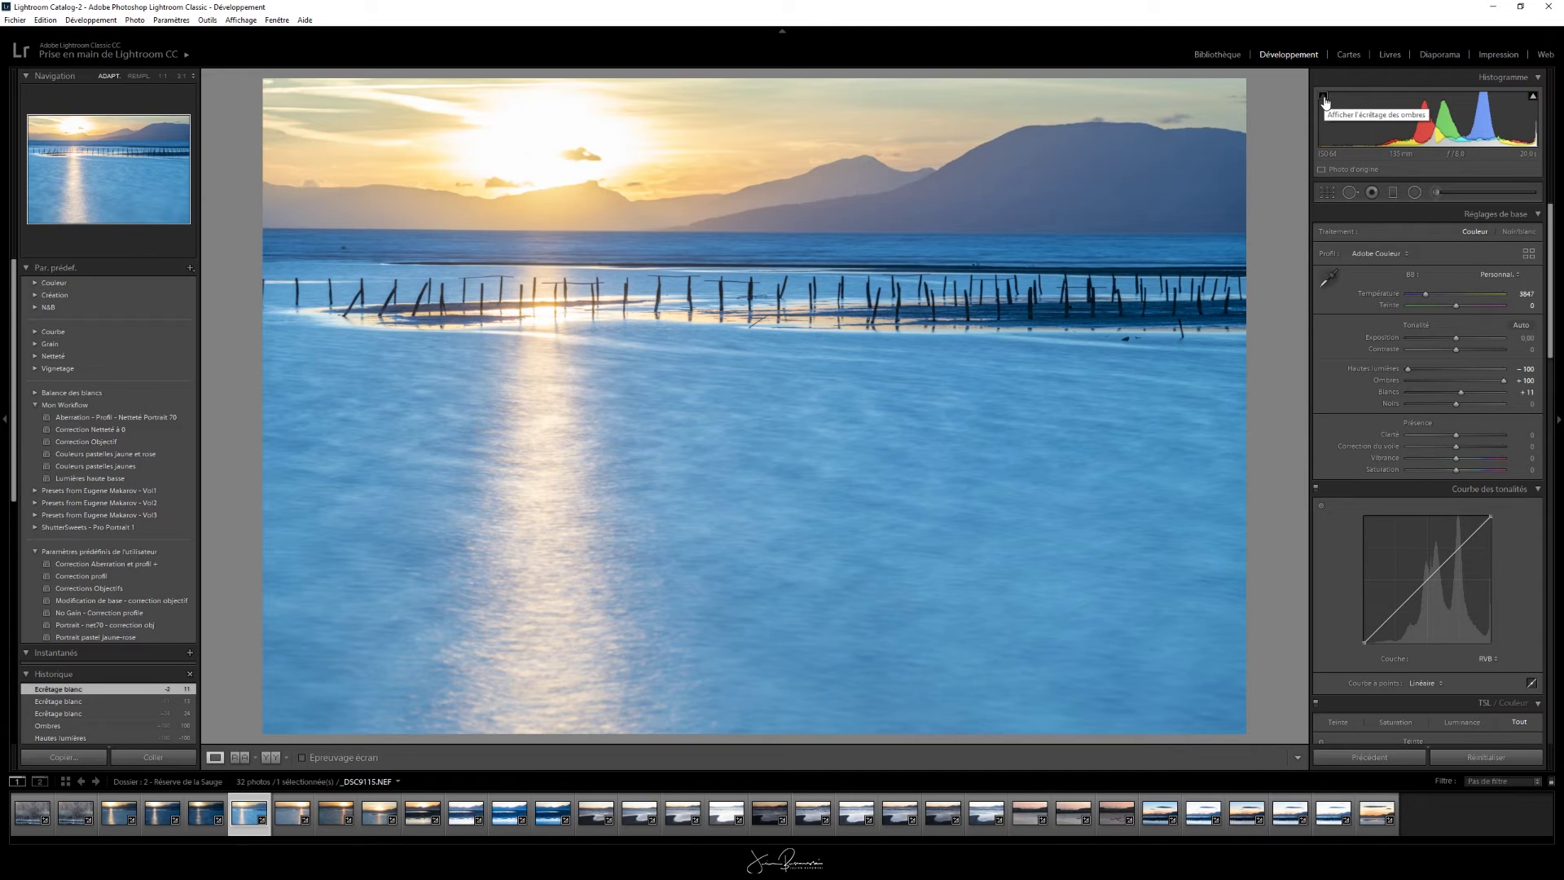
- Set Noirs to -11, checking the dark areas with the shadow clipping warning
{"action": "left_click_drag", "start_coordinate": [1457, 406], "coordinate": [1421, 405]}
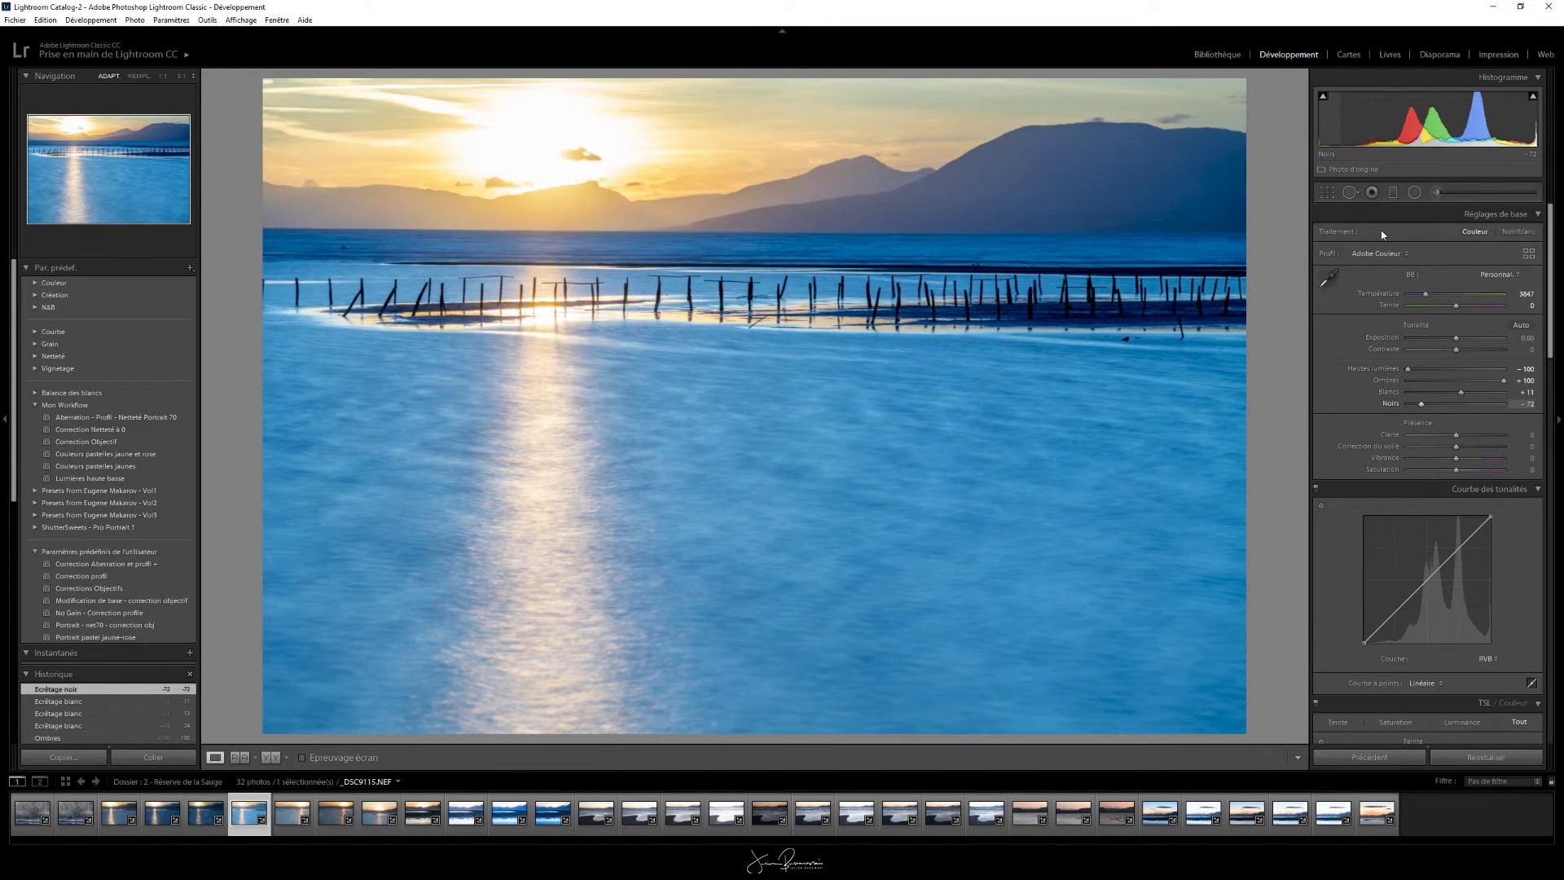
{"action": "left_click", "coordinate": [1322, 96]}
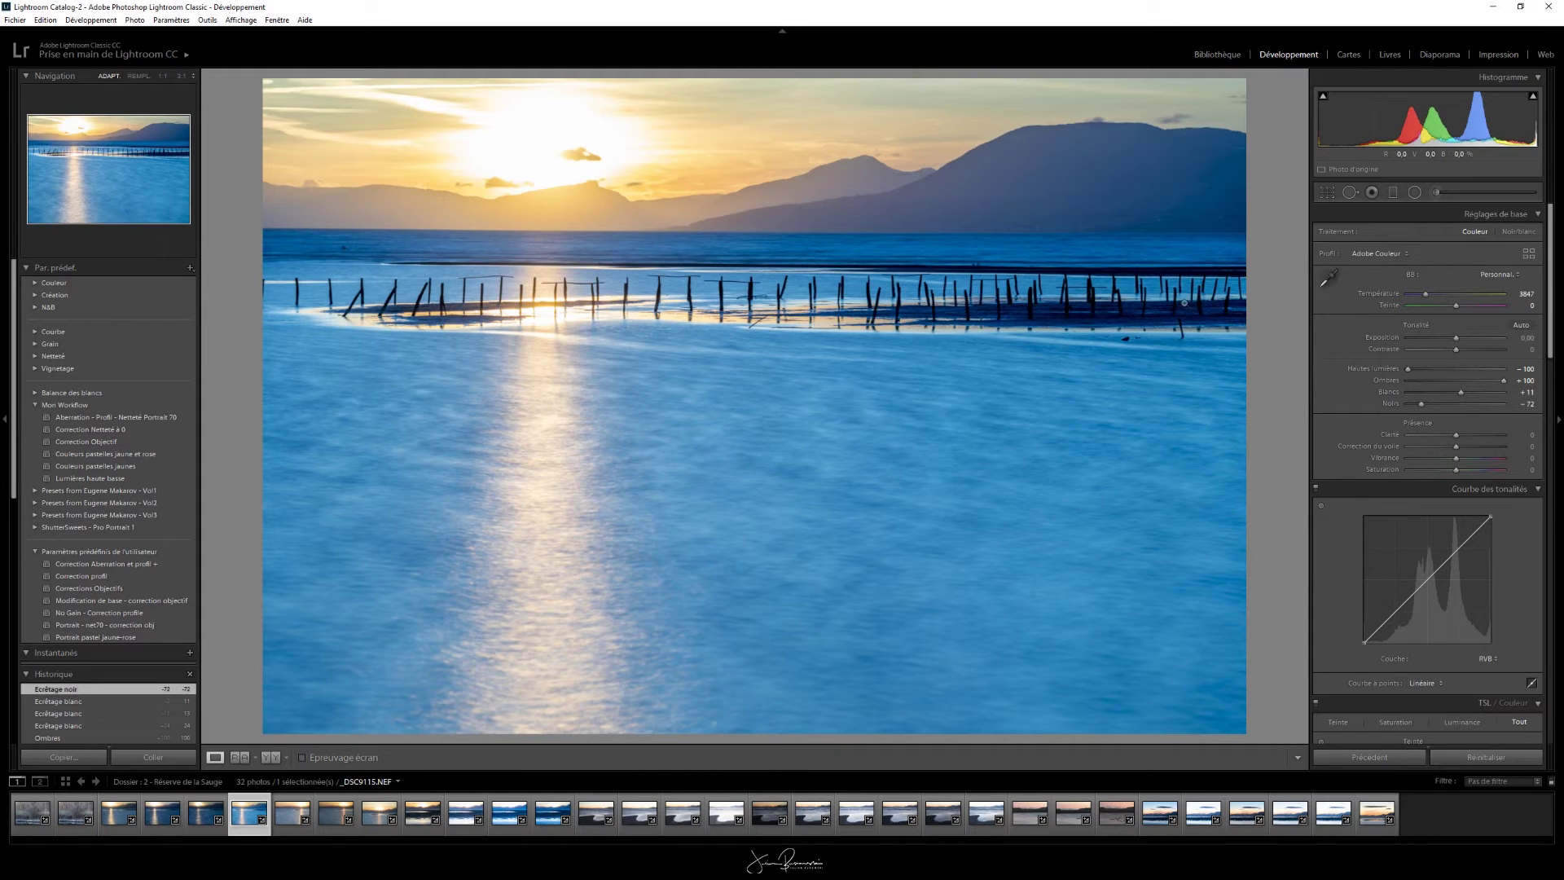
{"action": "mouse_move", "coordinate": [1324, 99]}
{"action": "left_click", "coordinate": [1324, 97]}
{"action": "left_click_drag", "start_coordinate": [1423, 408], "coordinate": [1452, 406]}
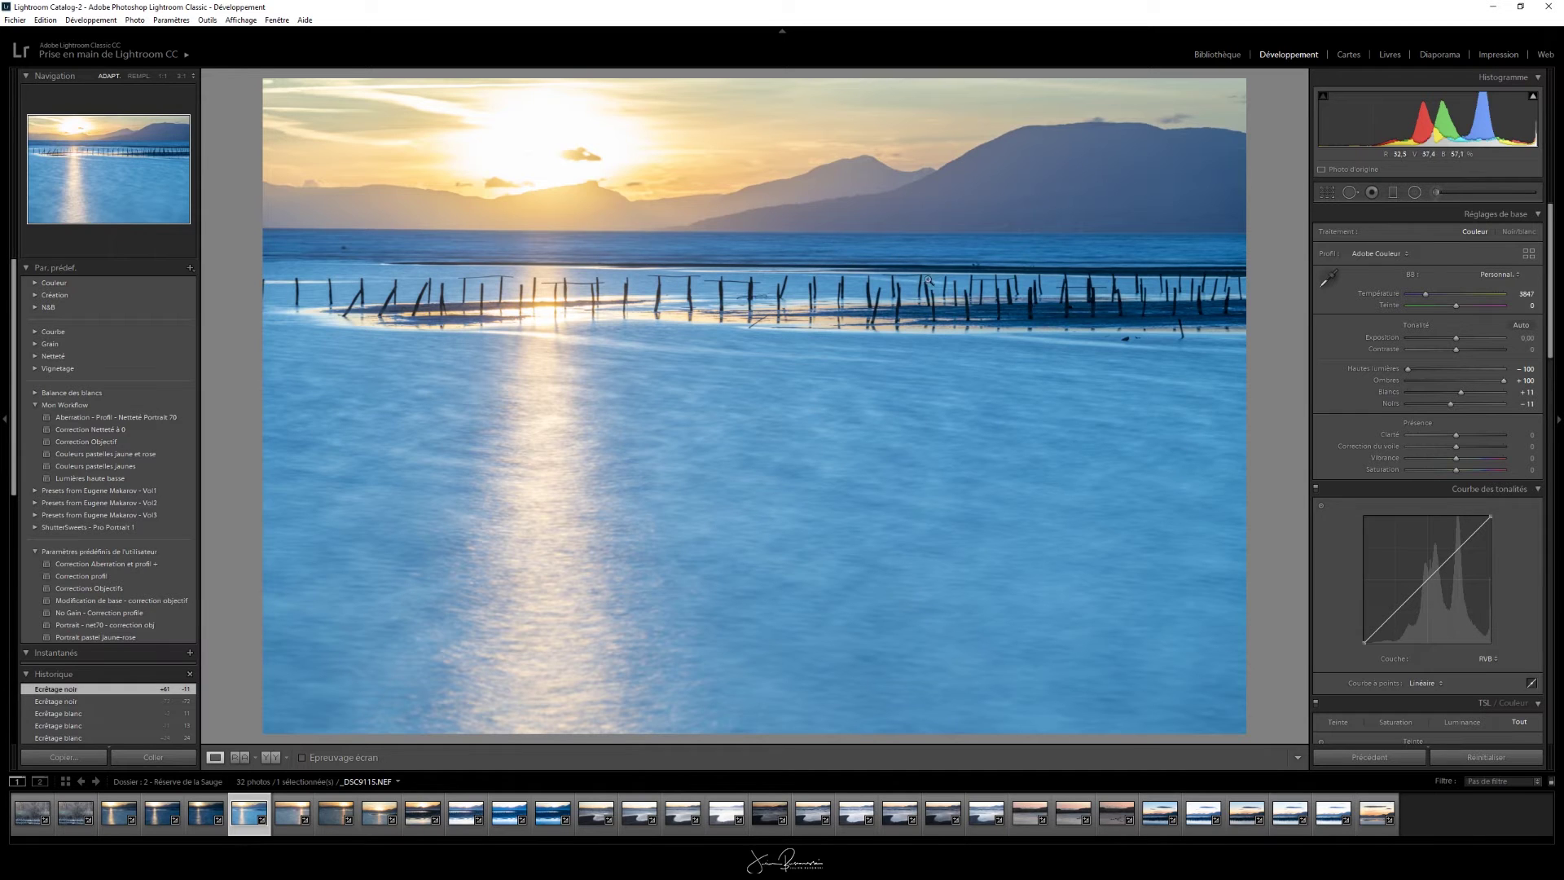
- Compare the photo's original import state with the current edit through the history, and return to the latest Ecrêtage noir state
{"action": "scroll", "coordinate": [23, 501], "scroll_direction": "down", "scroll_amount": 5}
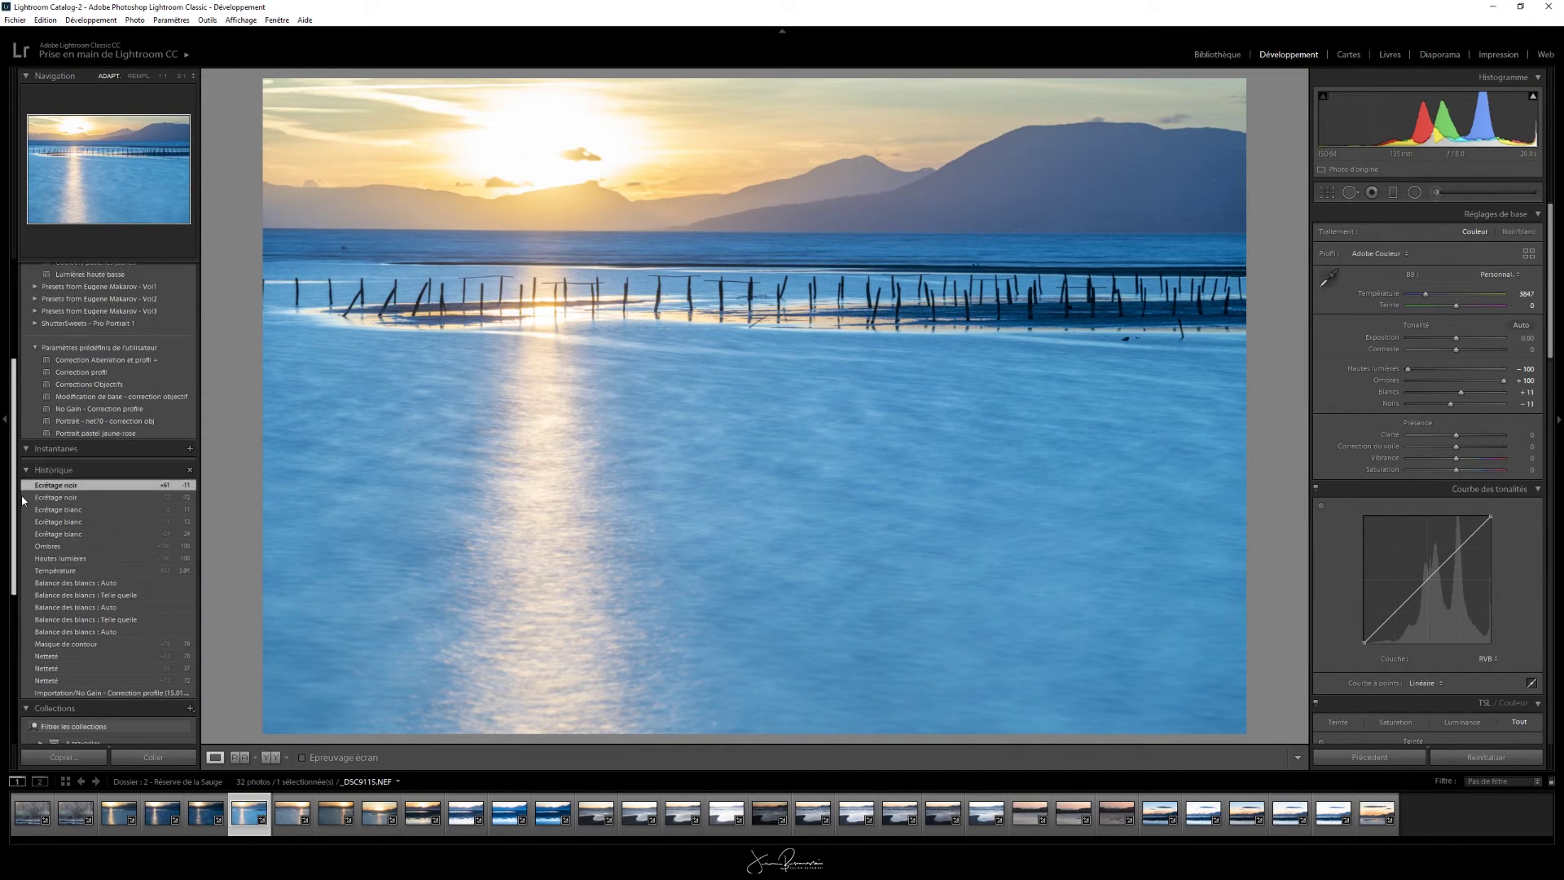
{"action": "scroll", "coordinate": [23, 501], "scroll_direction": "down", "scroll_amount": 1}
{"action": "left_click", "coordinate": [93, 662]}
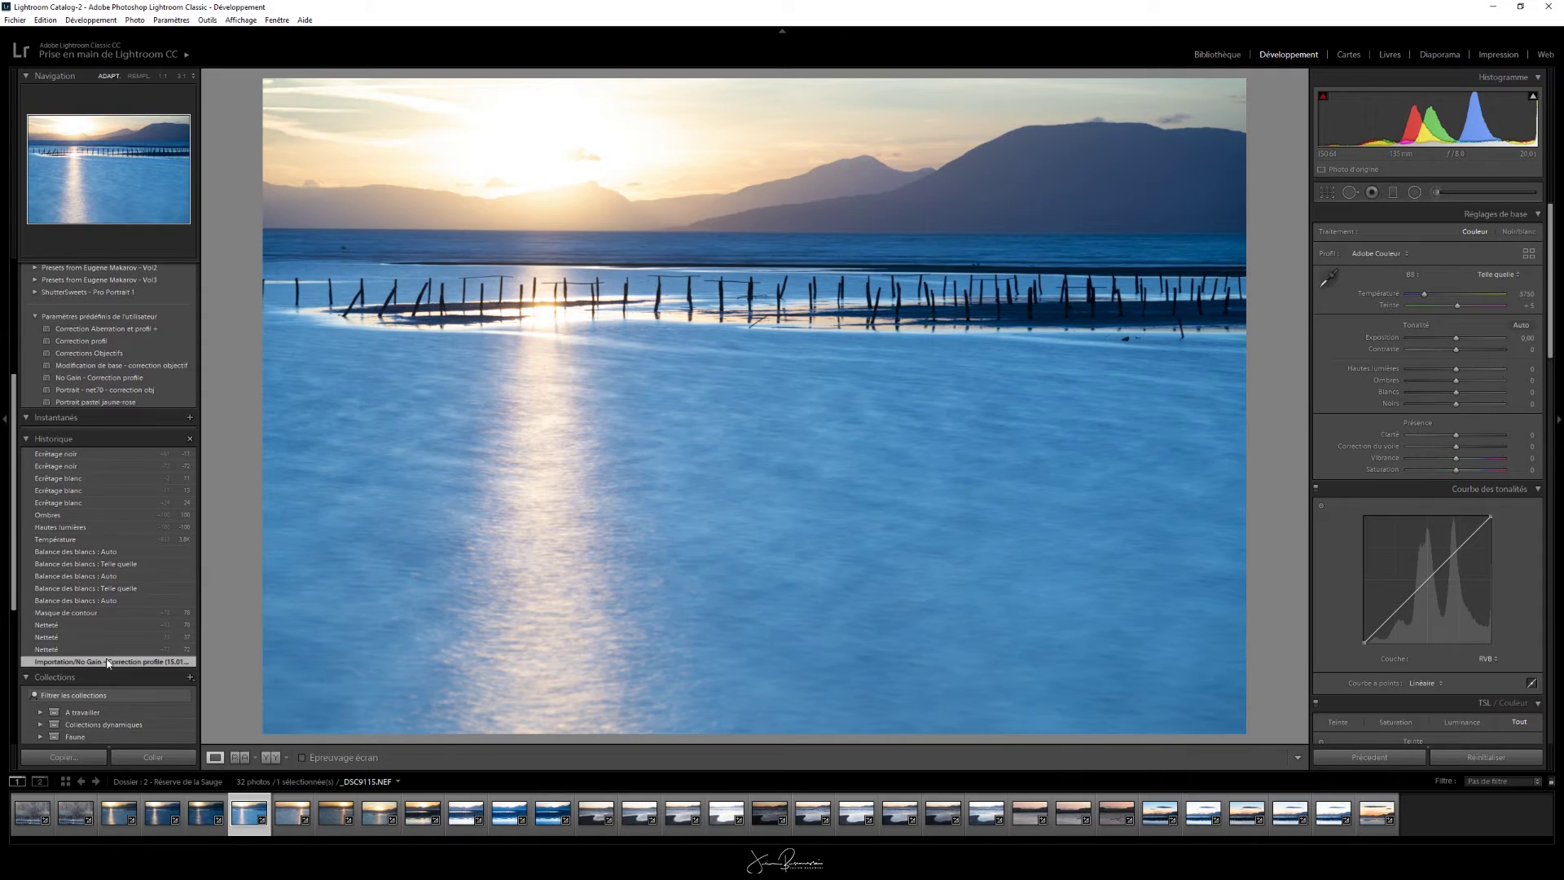
{"action": "key", "text": "ctrl+z"}
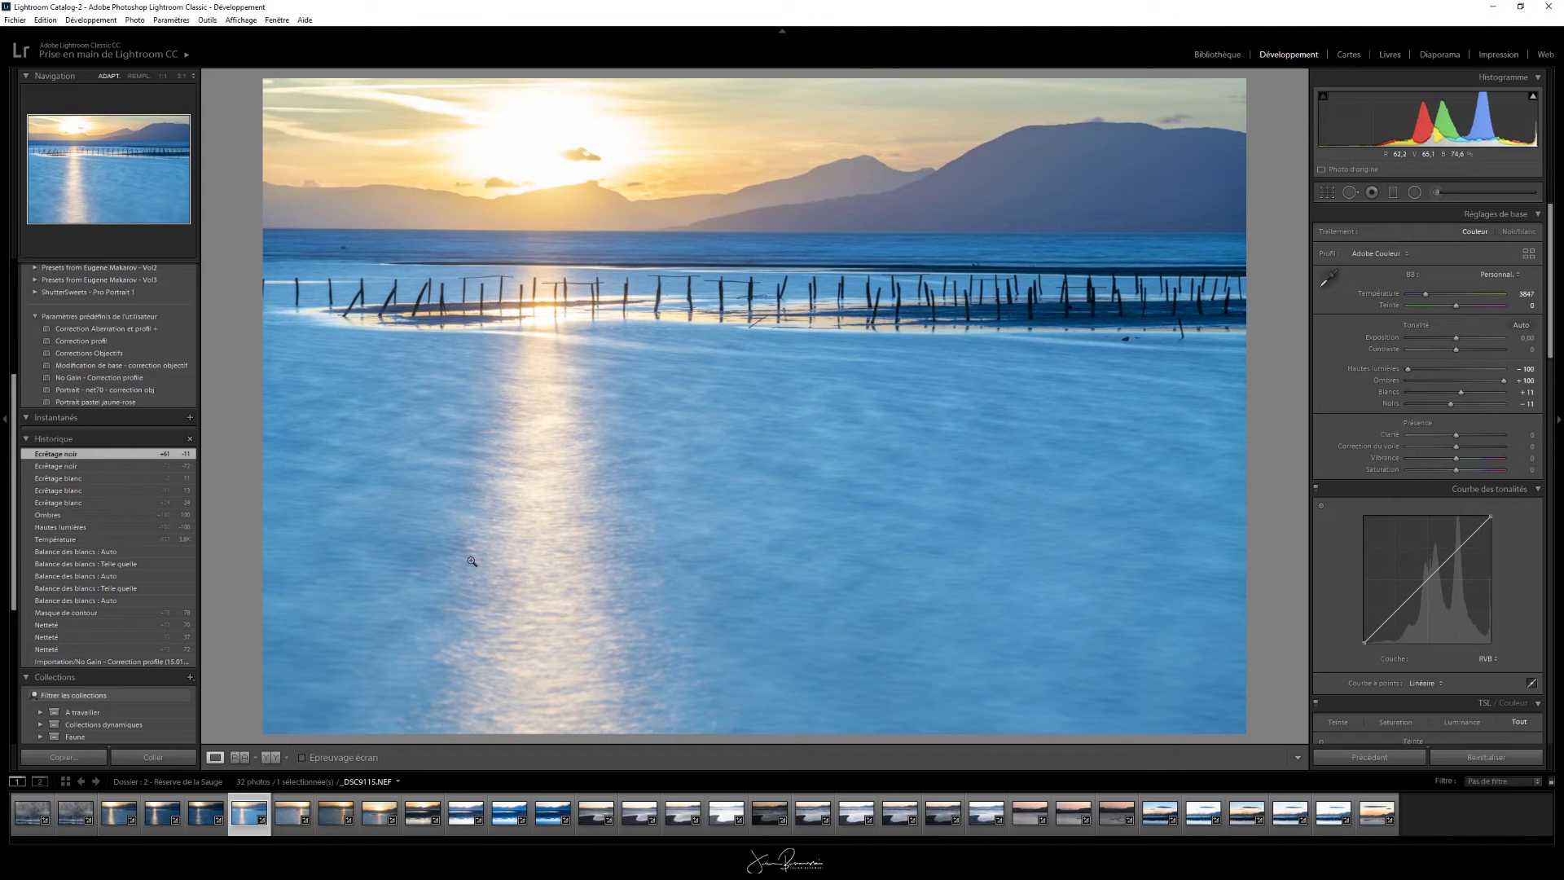
{"action": "left_click", "coordinate": [100, 661]}
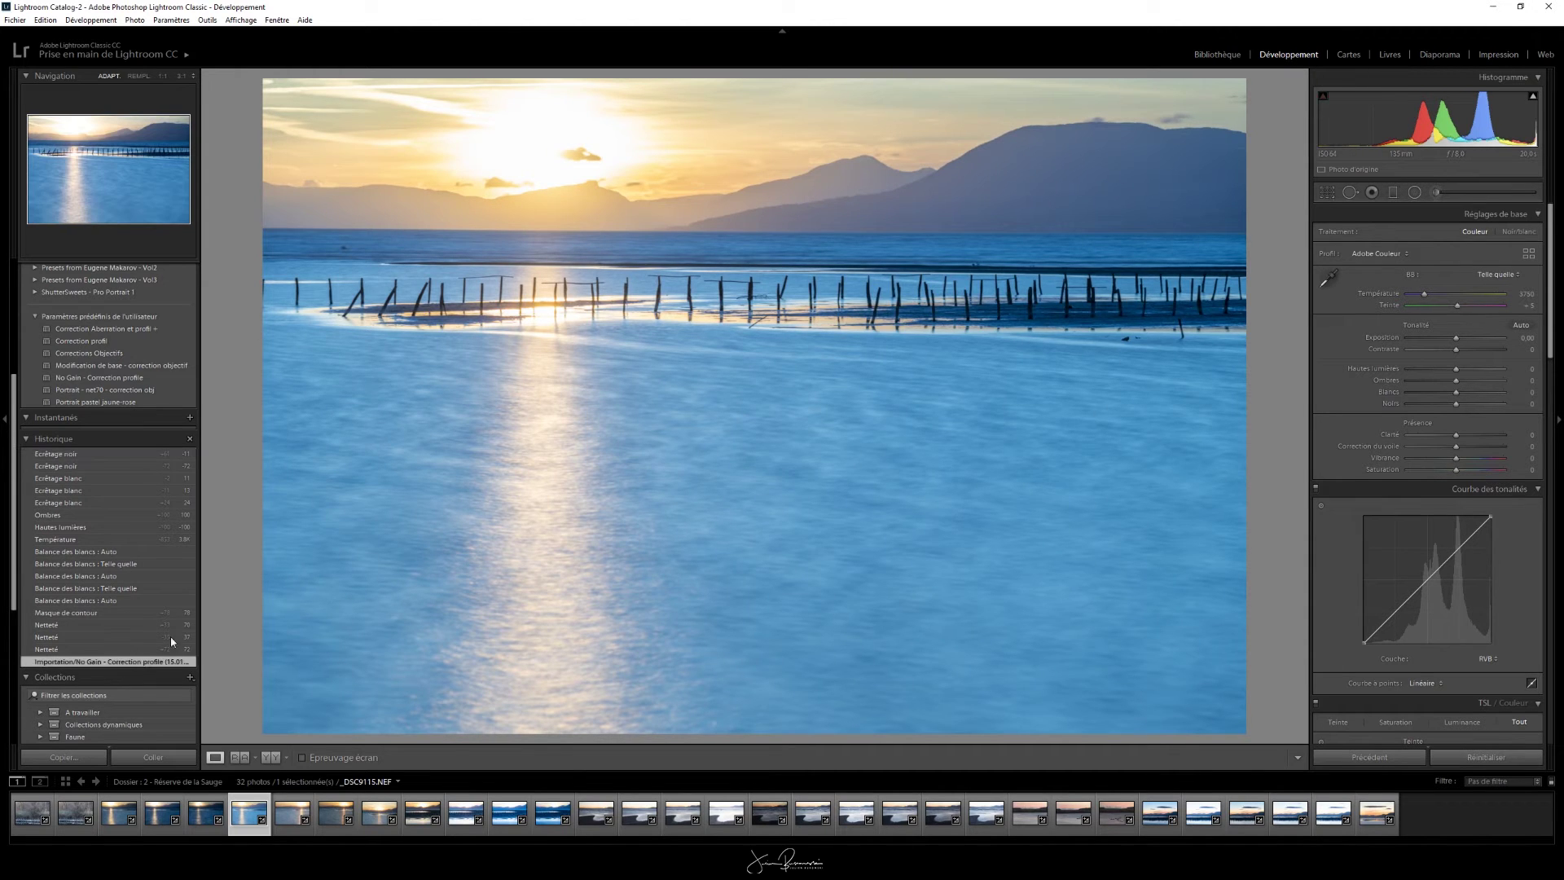
{"action": "left_click", "coordinate": [76, 454]}
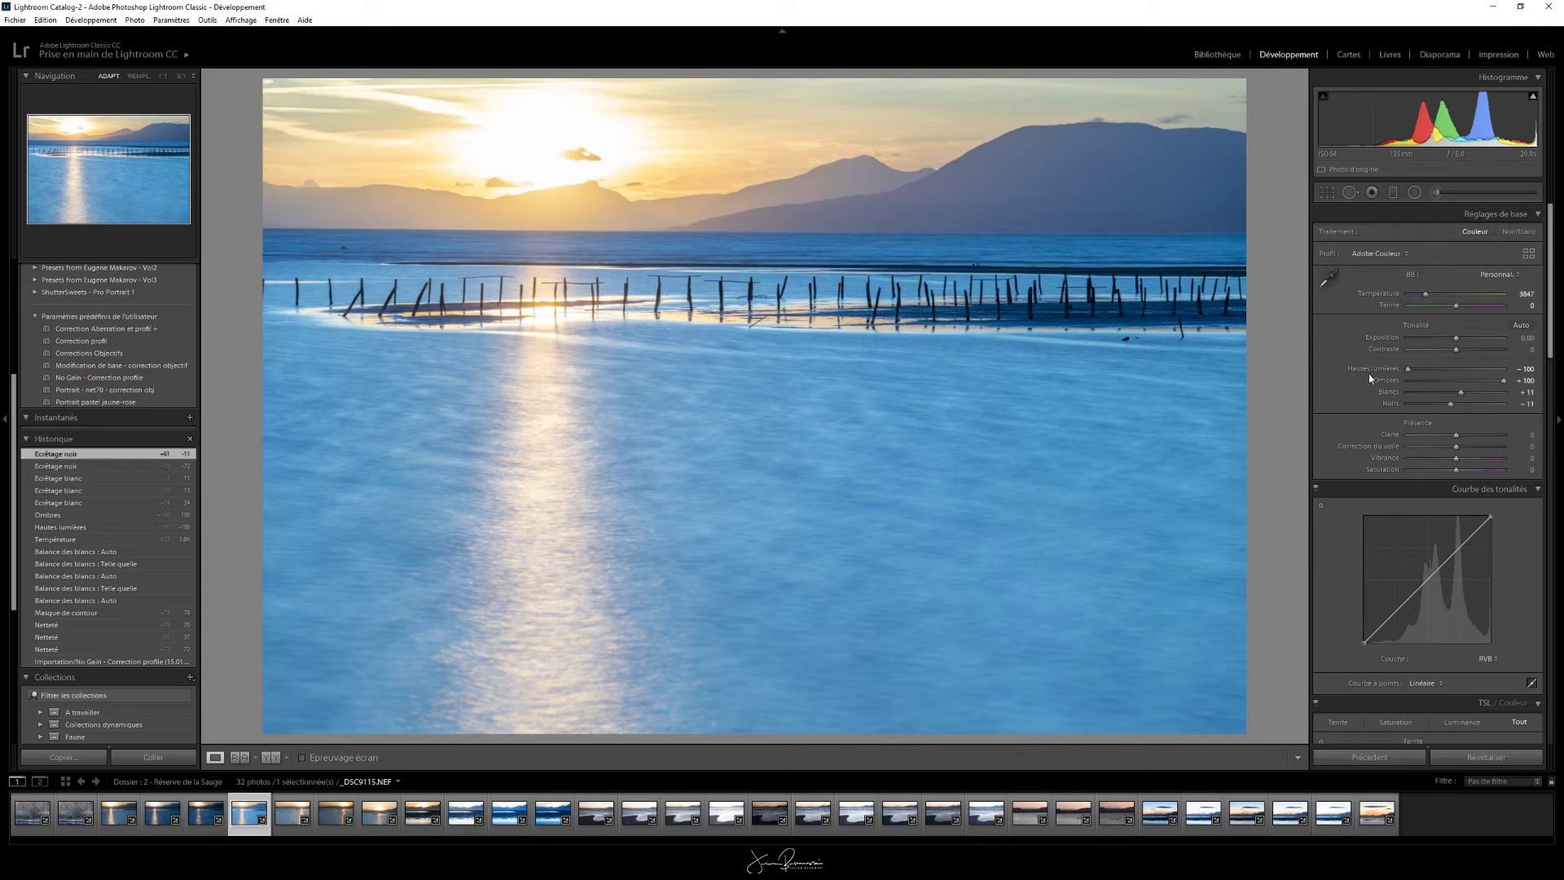
- Reset Noirs, Blancs, Ombres and Hautes lumières to 0 in the basic tone settings
{"action": "double_click", "coordinate": [1454, 404]}
{"action": "double_click", "coordinate": [1455, 392]}
{"action": "double_click", "coordinate": [1457, 381]}
{"action": "double_click", "coordinate": [1457, 368]}
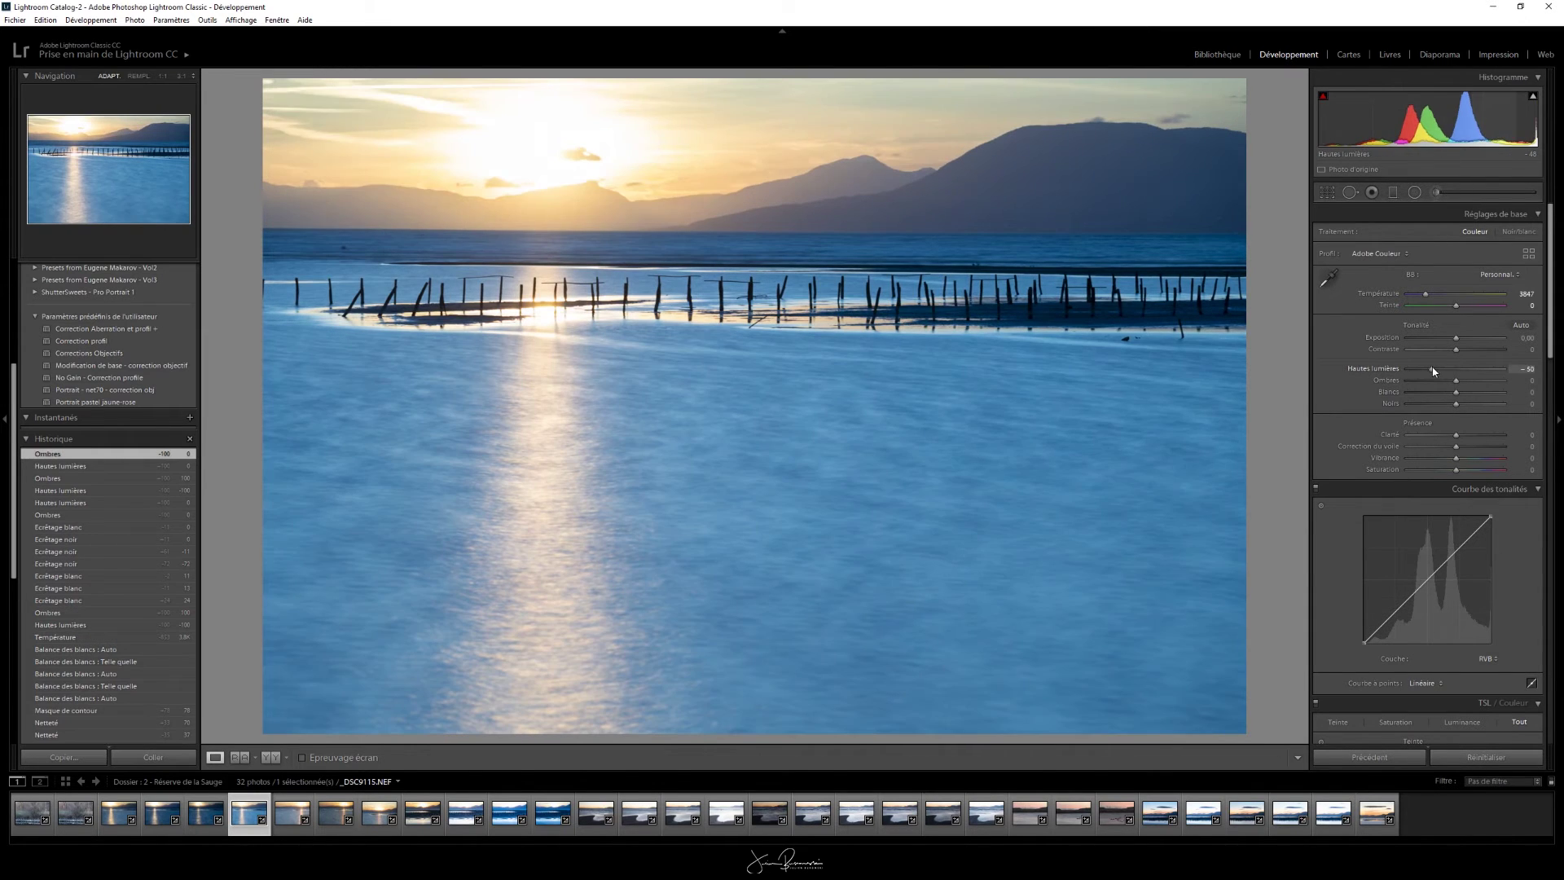
- Set Hautes lumières to -43, checking the sun area with the highlight clipping warning while testing different values
{"action": "left_click_drag", "start_coordinate": [1429, 368], "coordinate": [1445, 370]}
{"action": "mouse_move", "coordinate": [1534, 98]}
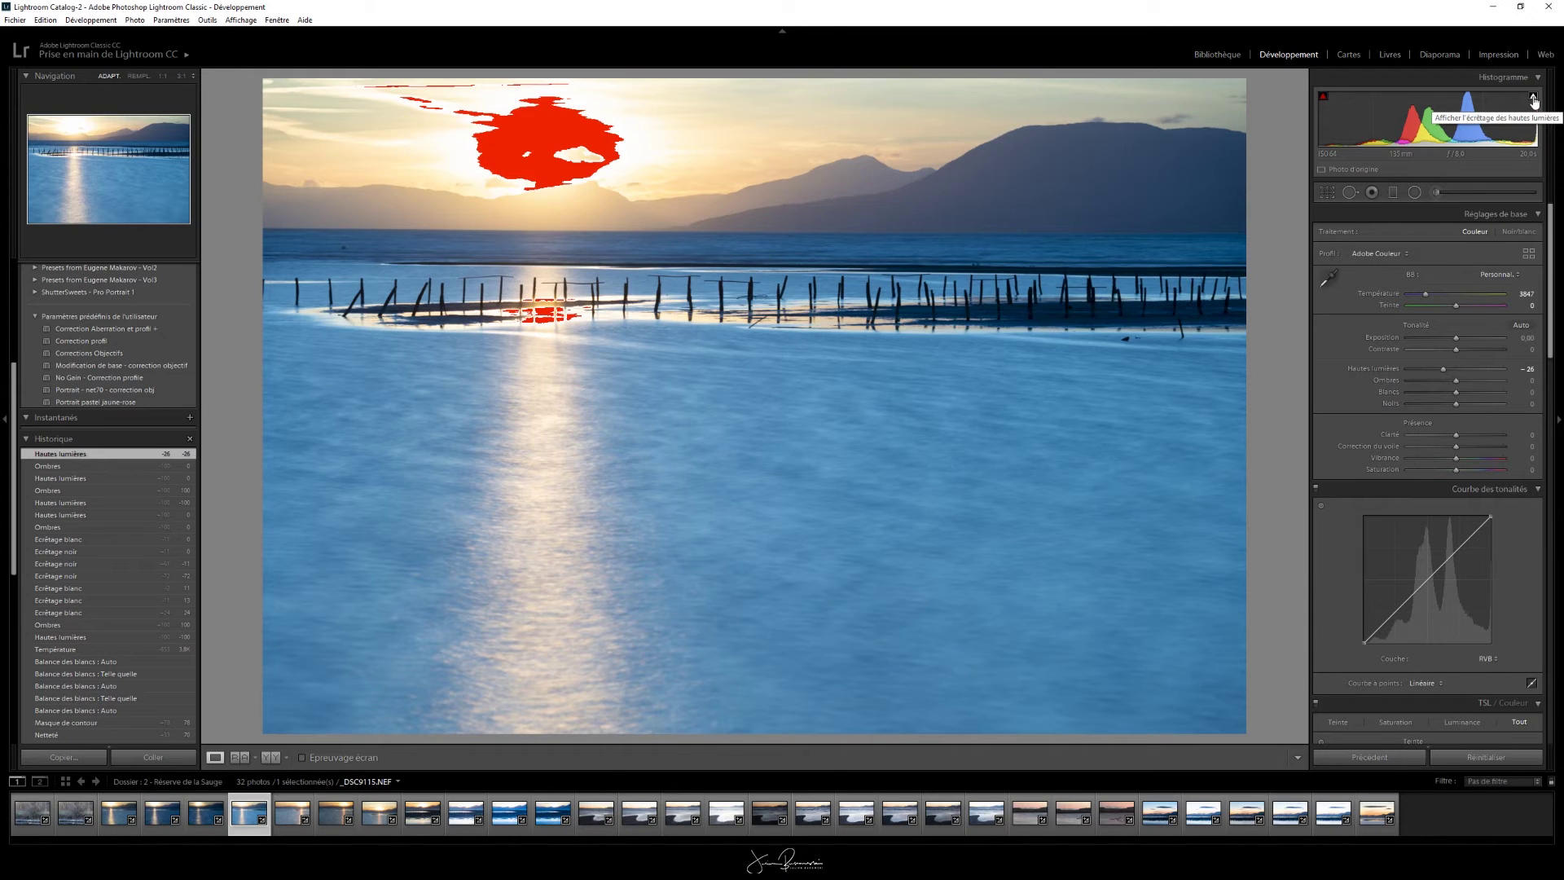
{"action": "left_click_drag", "start_coordinate": [1445, 373], "coordinate": [1440, 373]}
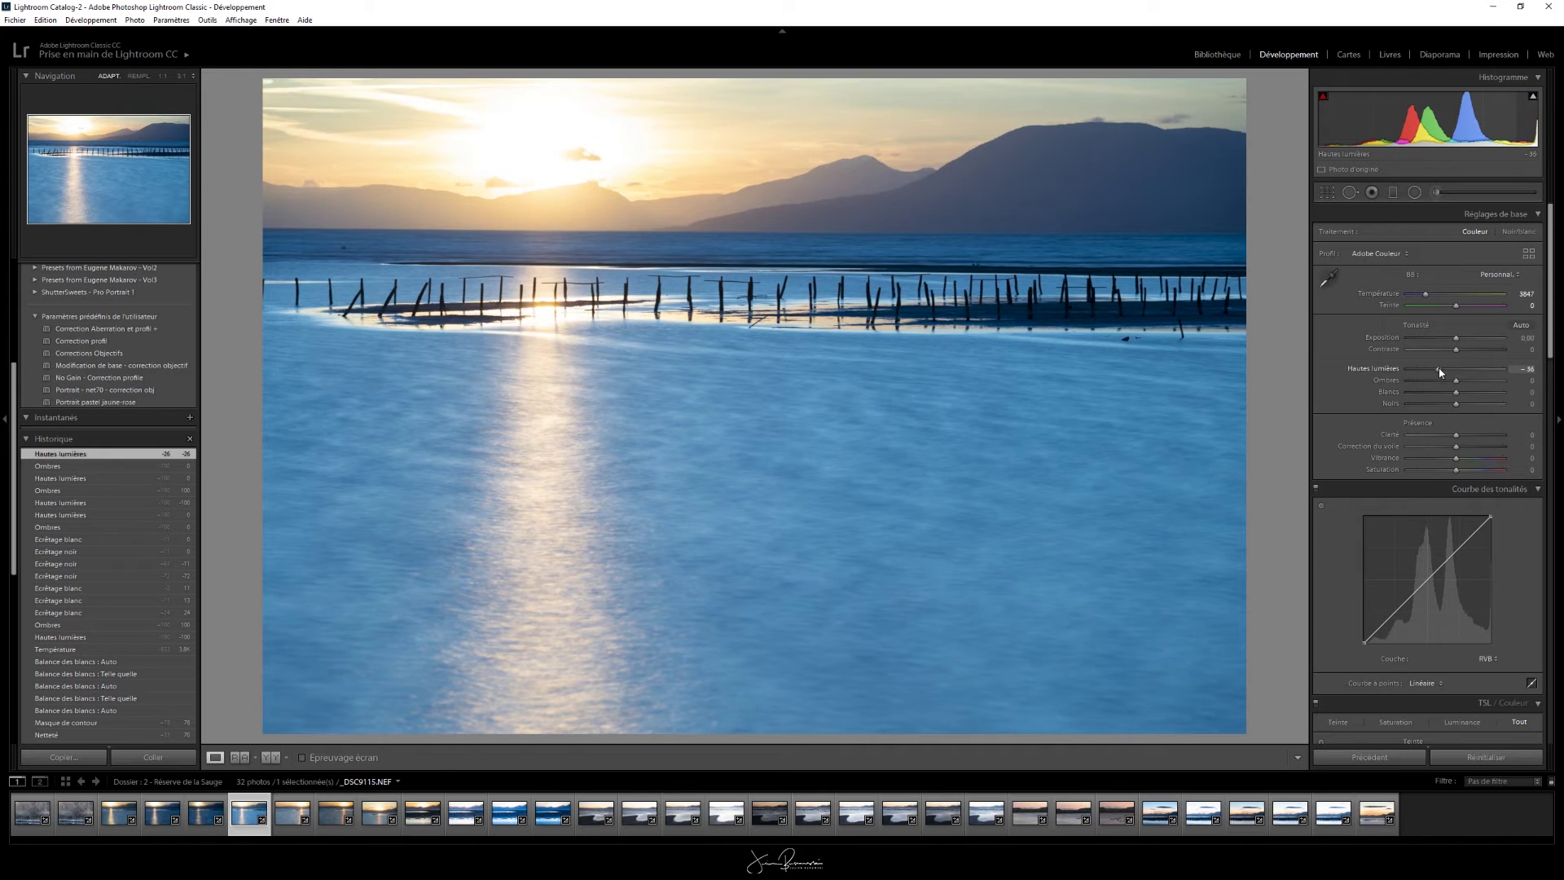
{"action": "left_click_drag", "start_coordinate": [1436, 372], "coordinate": [1432, 371]}
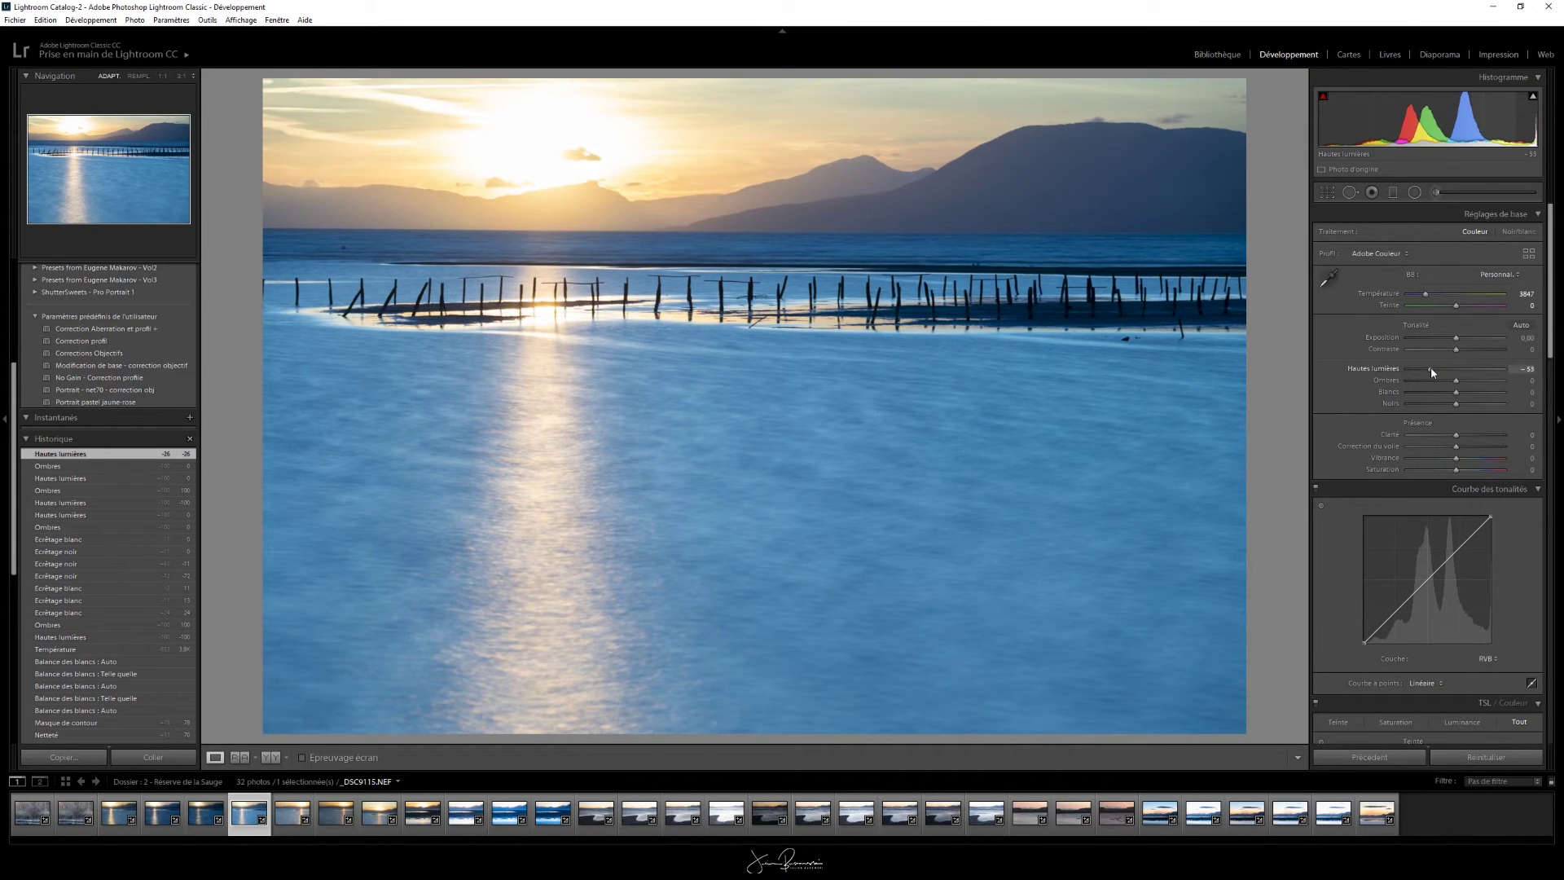
{"action": "key", "text": "alt"}
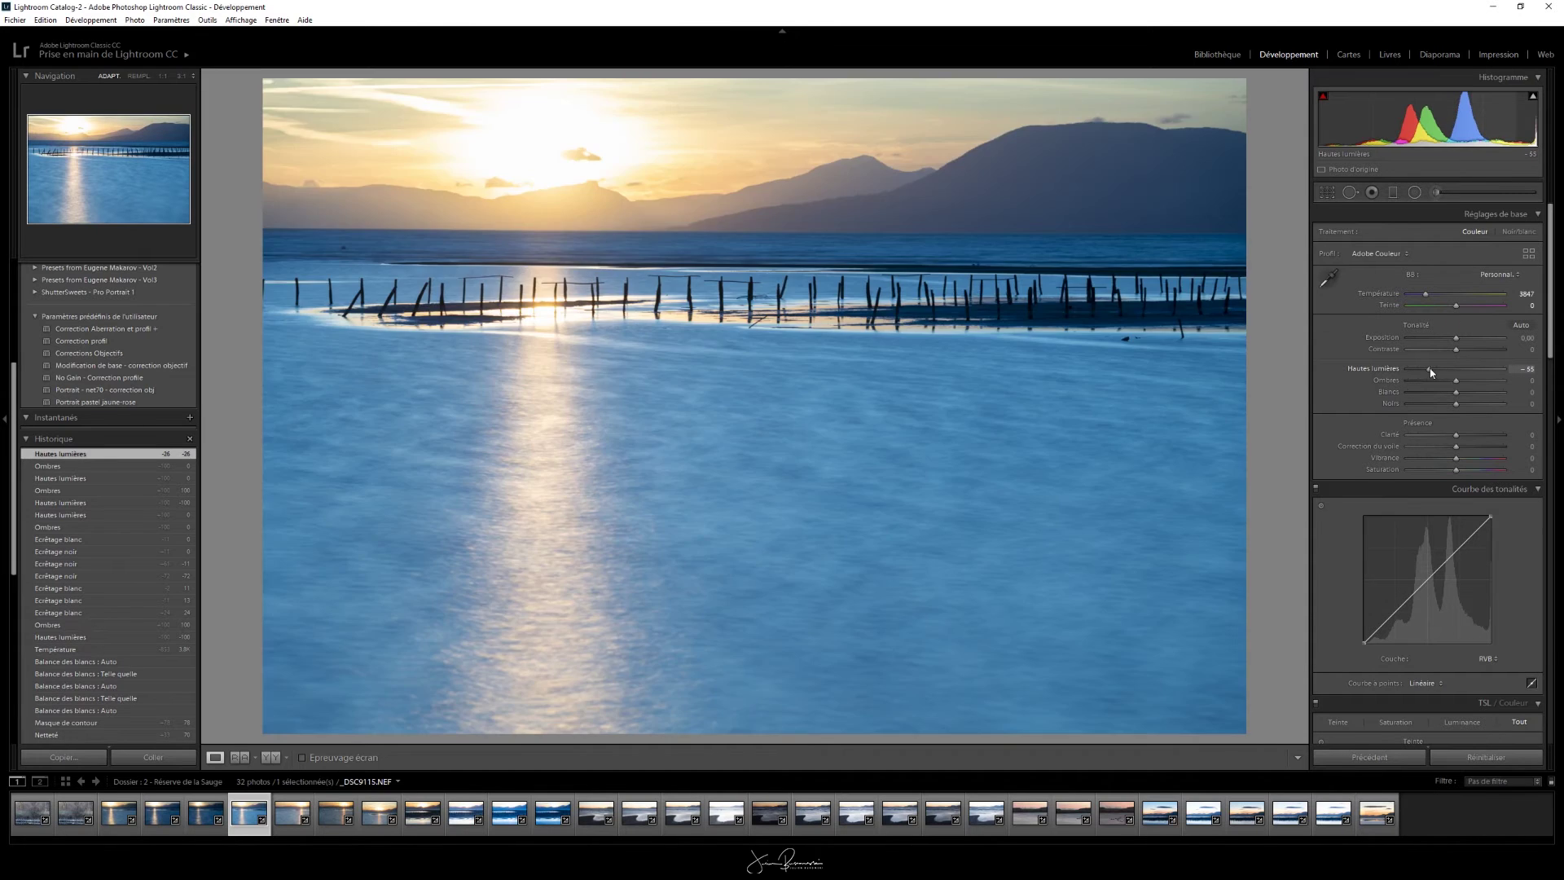
{"action": "key", "text": "alt"}
{"action": "mouse_move", "coordinate": [1432, 373]}
{"action": "left_mouse_down"}
{"action": "mouse_move", "coordinate": [1458, 369]}
{"action": "mouse_move", "coordinate": [1435, 371]}
{"action": "left_mouse_up"}
{"action": "left_click_drag", "start_coordinate": [1434, 371], "coordinate": [1427, 372]}
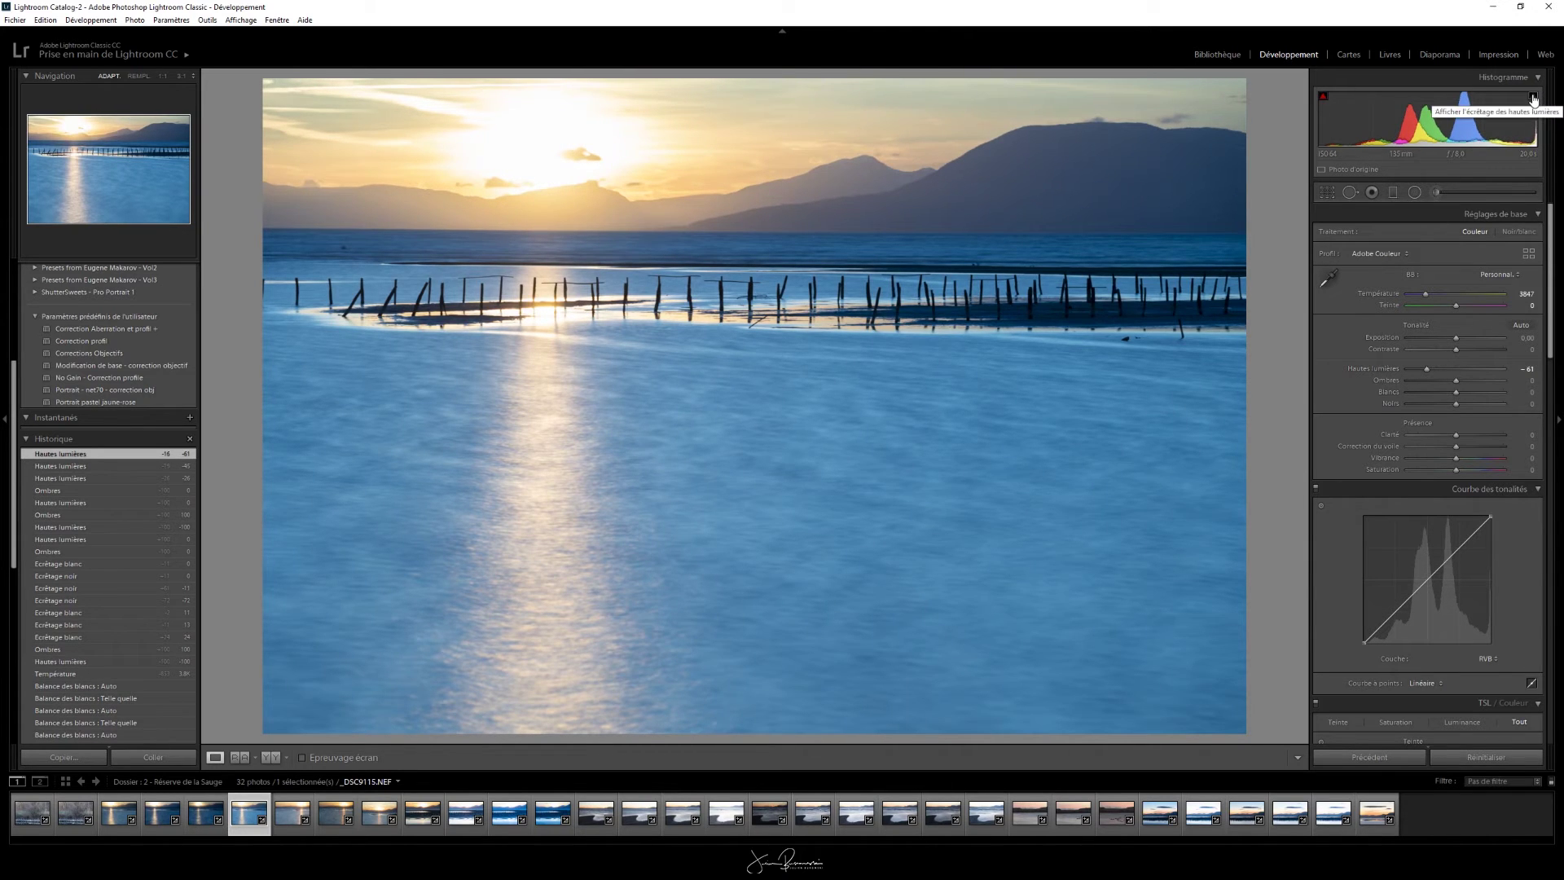
{"action": "left_click_drag", "start_coordinate": [1426, 369], "coordinate": [1435, 369]}
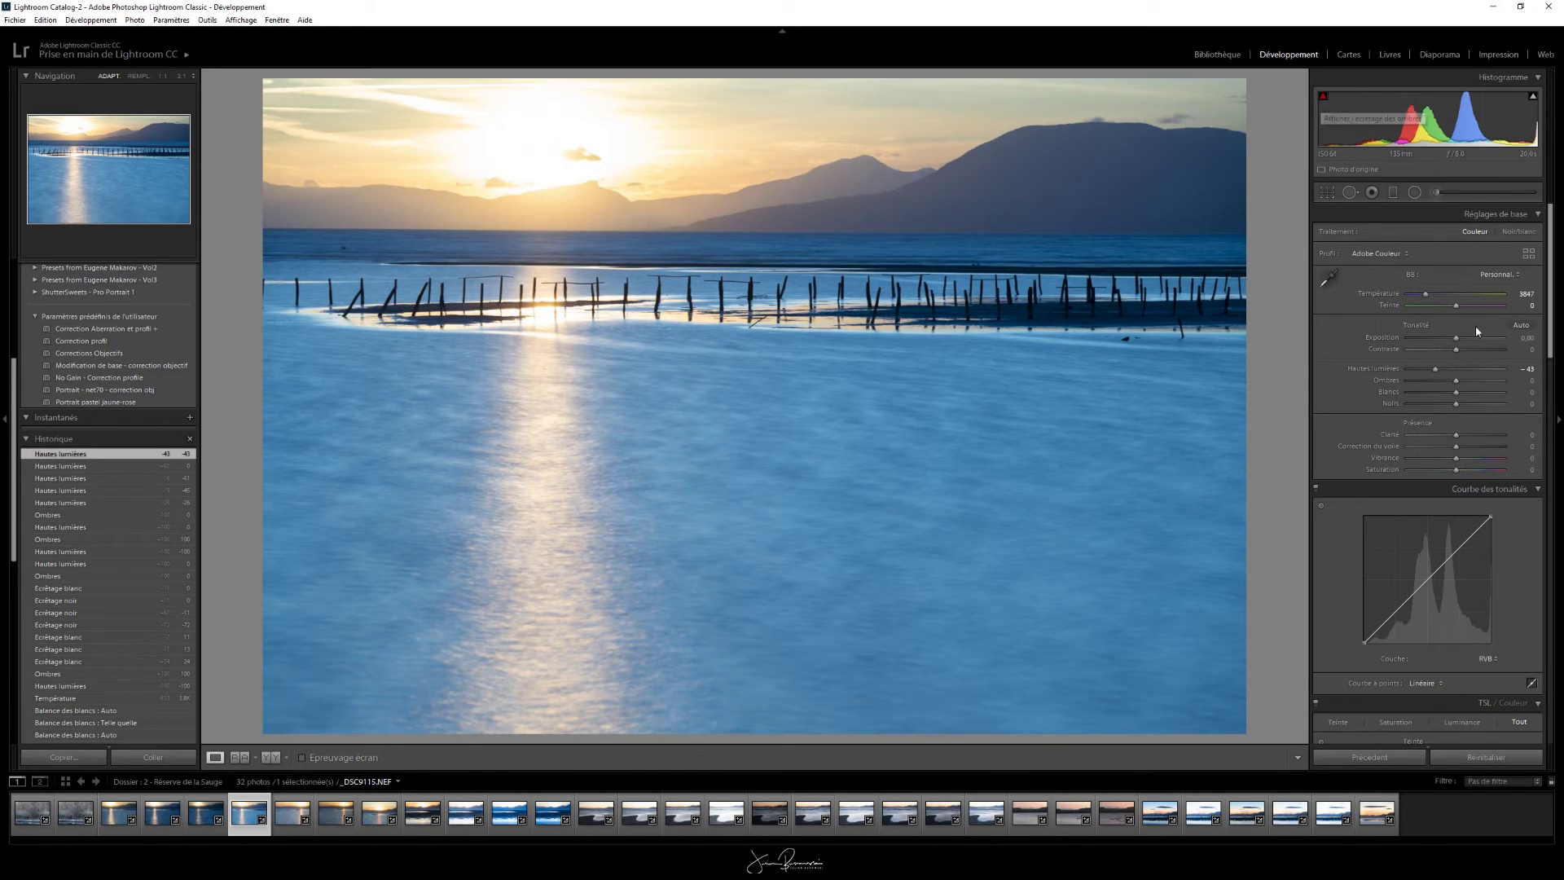
- Set Ombres to +13, and try slight Blancs and Noirs changes, keeping both at 0
{"action": "left_click_drag", "start_coordinate": [1455, 380], "coordinate": [1463, 380]}
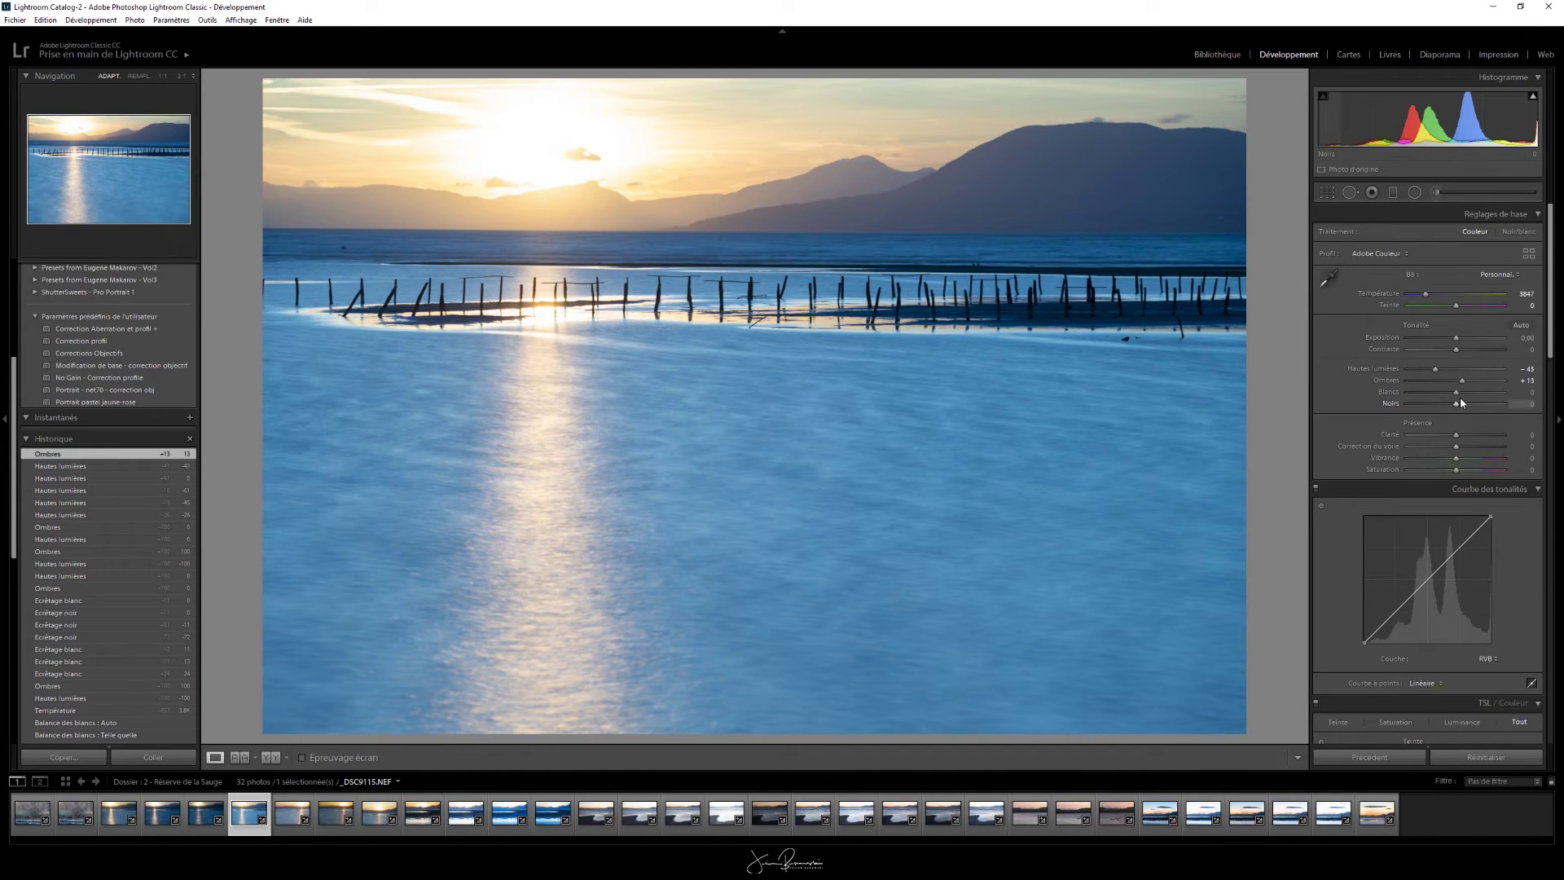
{"action": "left_click_drag", "start_coordinate": [1457, 399], "coordinate": [1456, 399]}
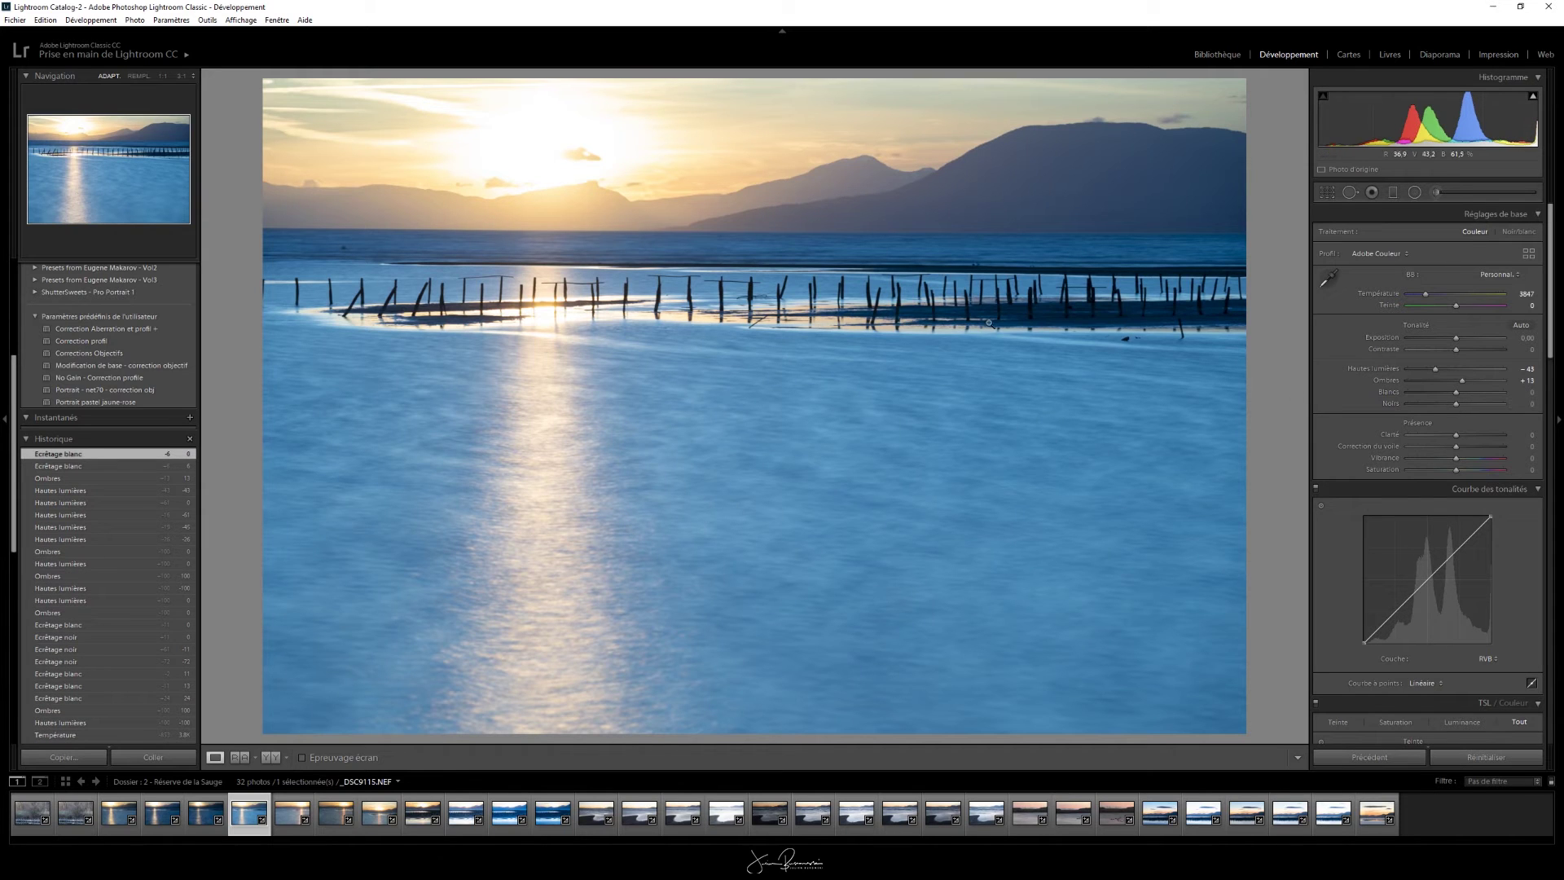
{"action": "left_click_drag", "start_coordinate": [1457, 405], "coordinate": [1457, 405]}
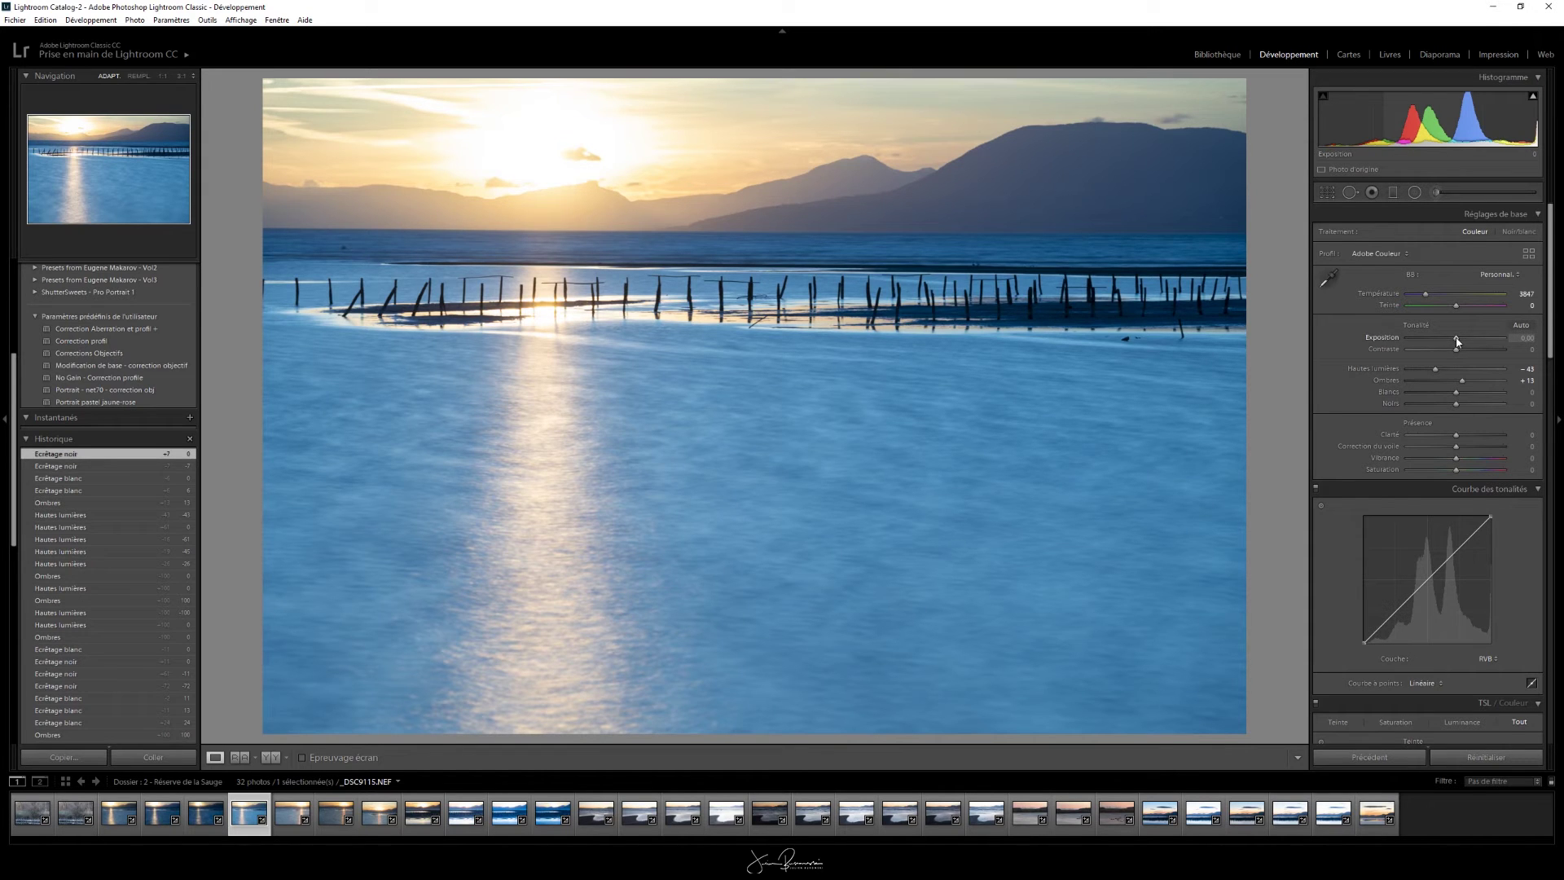
- Try brightening and darkening the photo with Exposition, and reset it to 0.00
{"action": "mouse_move", "coordinate": [1457, 342]}
{"action": "left_mouse_down"}
{"action": "mouse_move", "coordinate": [1430, 339]}
{"action": "mouse_move", "coordinate": [1479, 339]}
{"action": "mouse_move", "coordinate": [1421, 341]}
{"action": "mouse_move", "coordinate": [1467, 338]}
{"action": "left_mouse_up"}
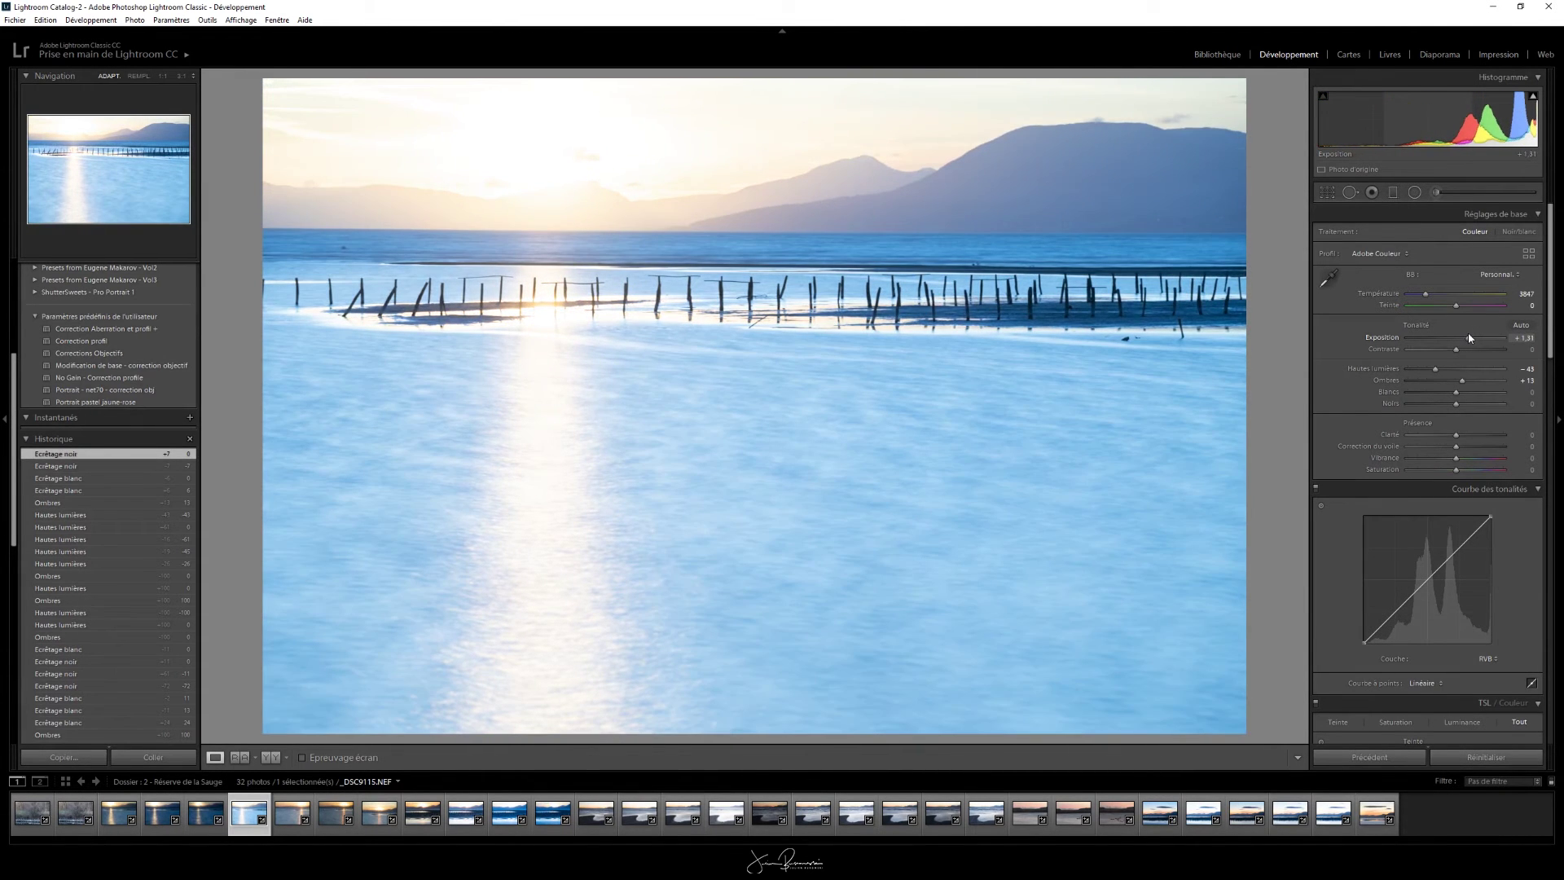
{"action": "double_click", "coordinate": [1468, 338]}
{"action": "left_click_drag", "start_coordinate": [1456, 339], "coordinate": [1454, 339]}
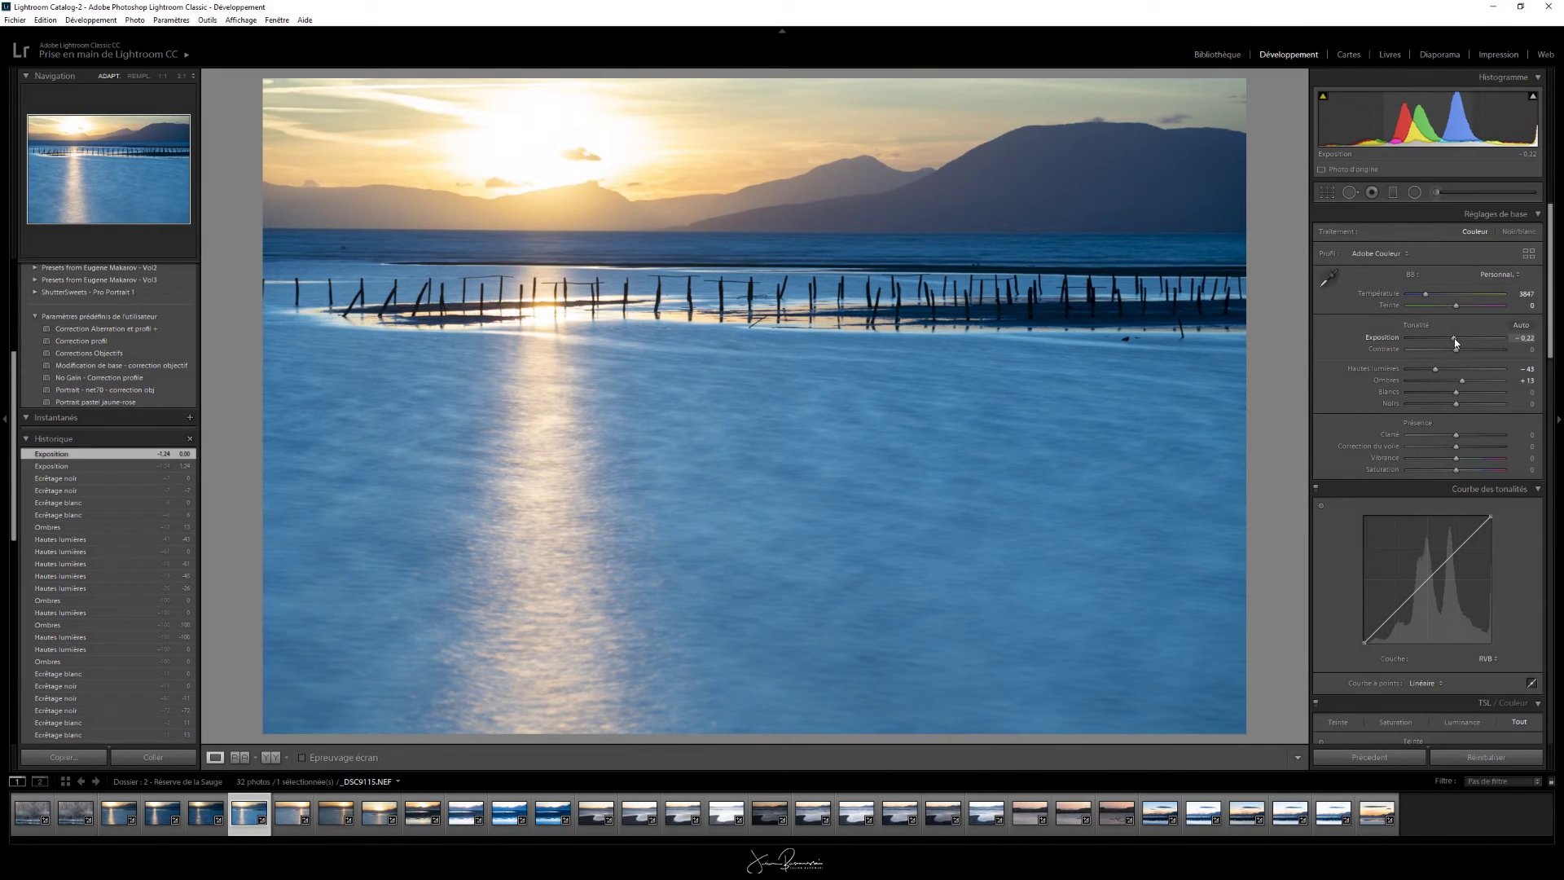
{"action": "left_click_drag", "start_coordinate": [1454, 339], "coordinate": [1457, 343]}
{"action": "double_click", "coordinate": [1451, 341]}
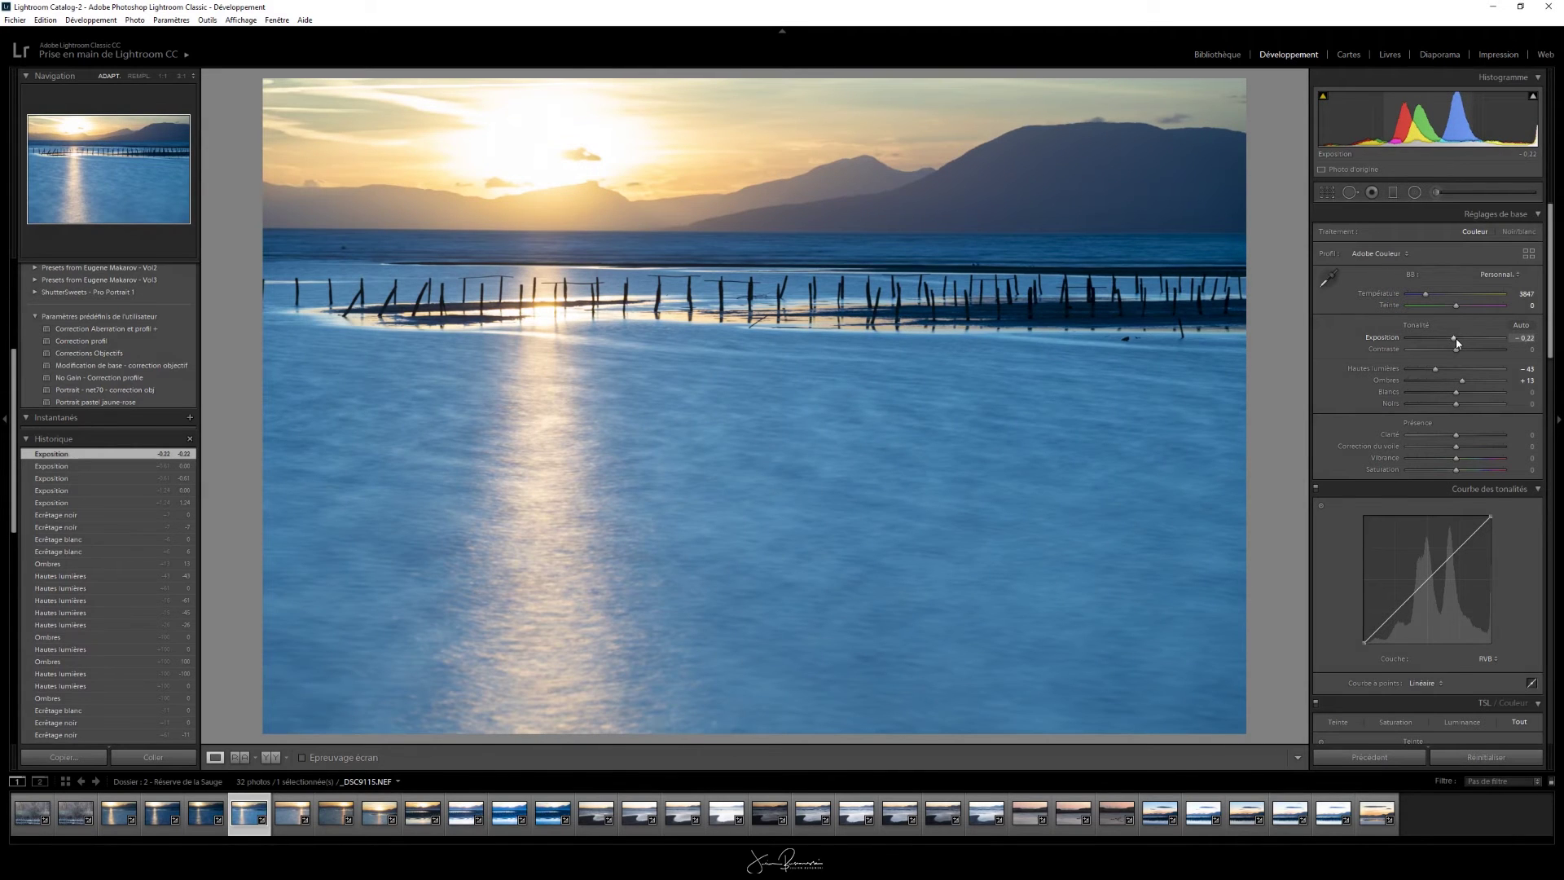
{"action": "double_click", "coordinate": [1456, 341]}
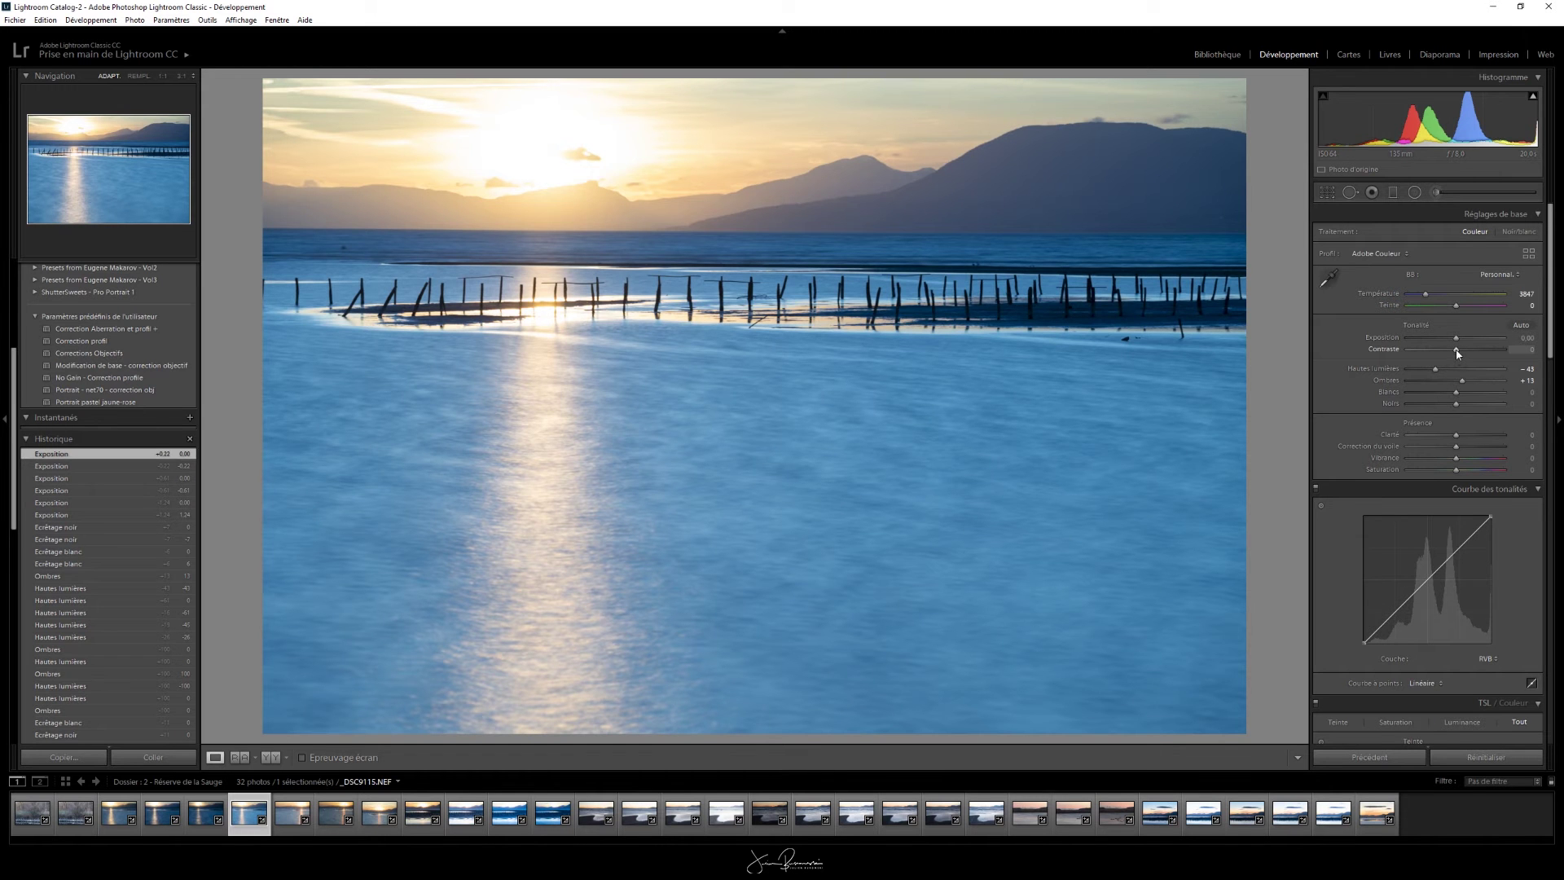
- Try strong Contraste values of +94 and +77, and set Contraste to +20
{"action": "left_click_drag", "start_coordinate": [1458, 353], "coordinate": [1503, 360]}
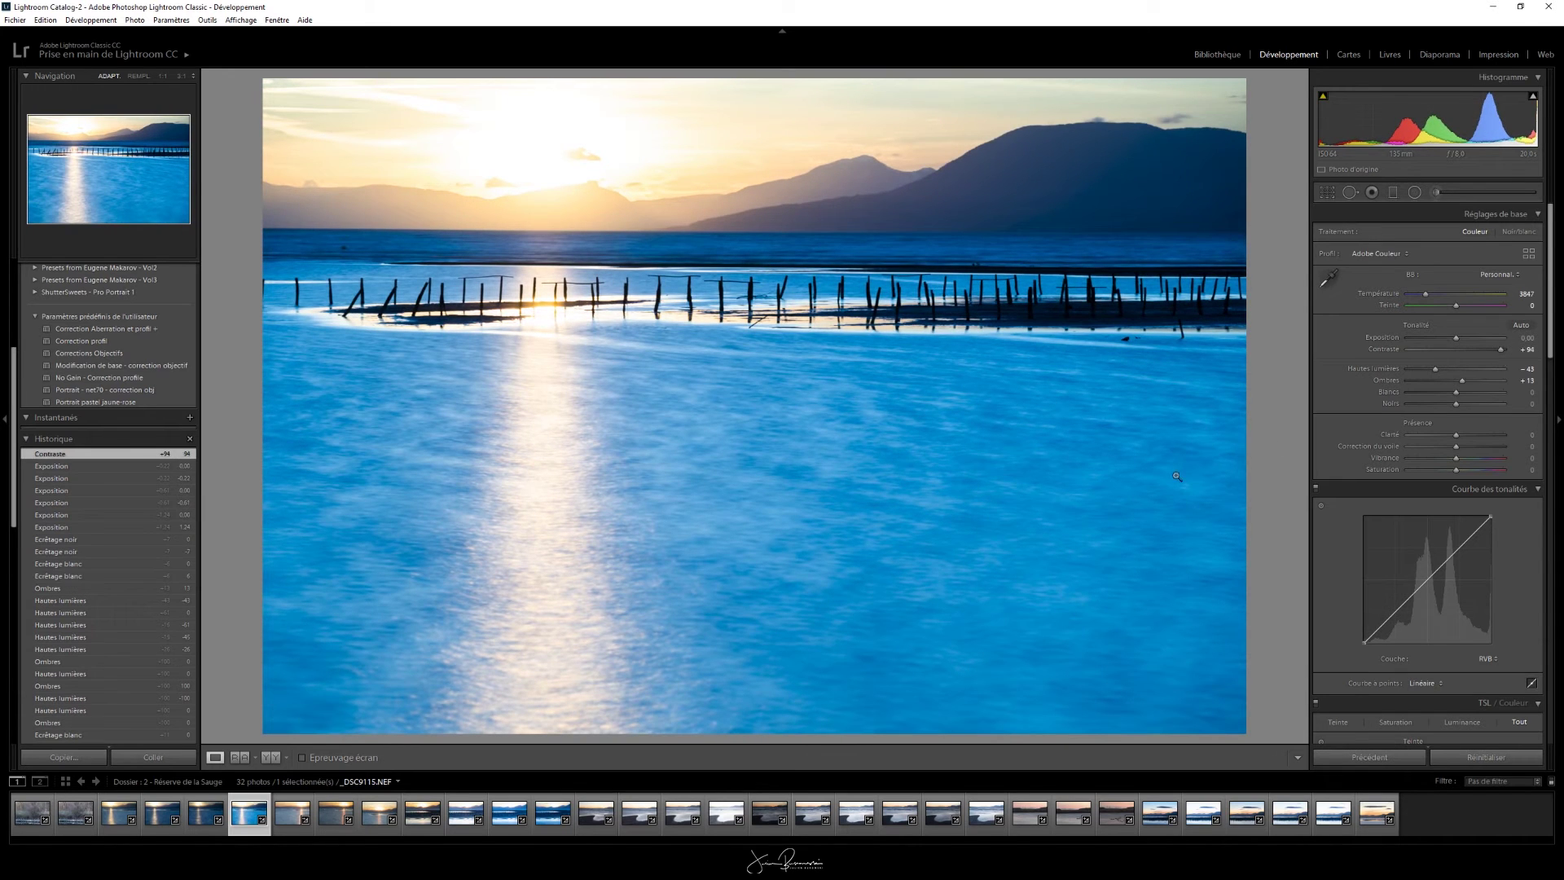
{"action": "left_click_drag", "start_coordinate": [1500, 348], "coordinate": [1458, 348]}
{"action": "double_click", "coordinate": [1458, 348]}
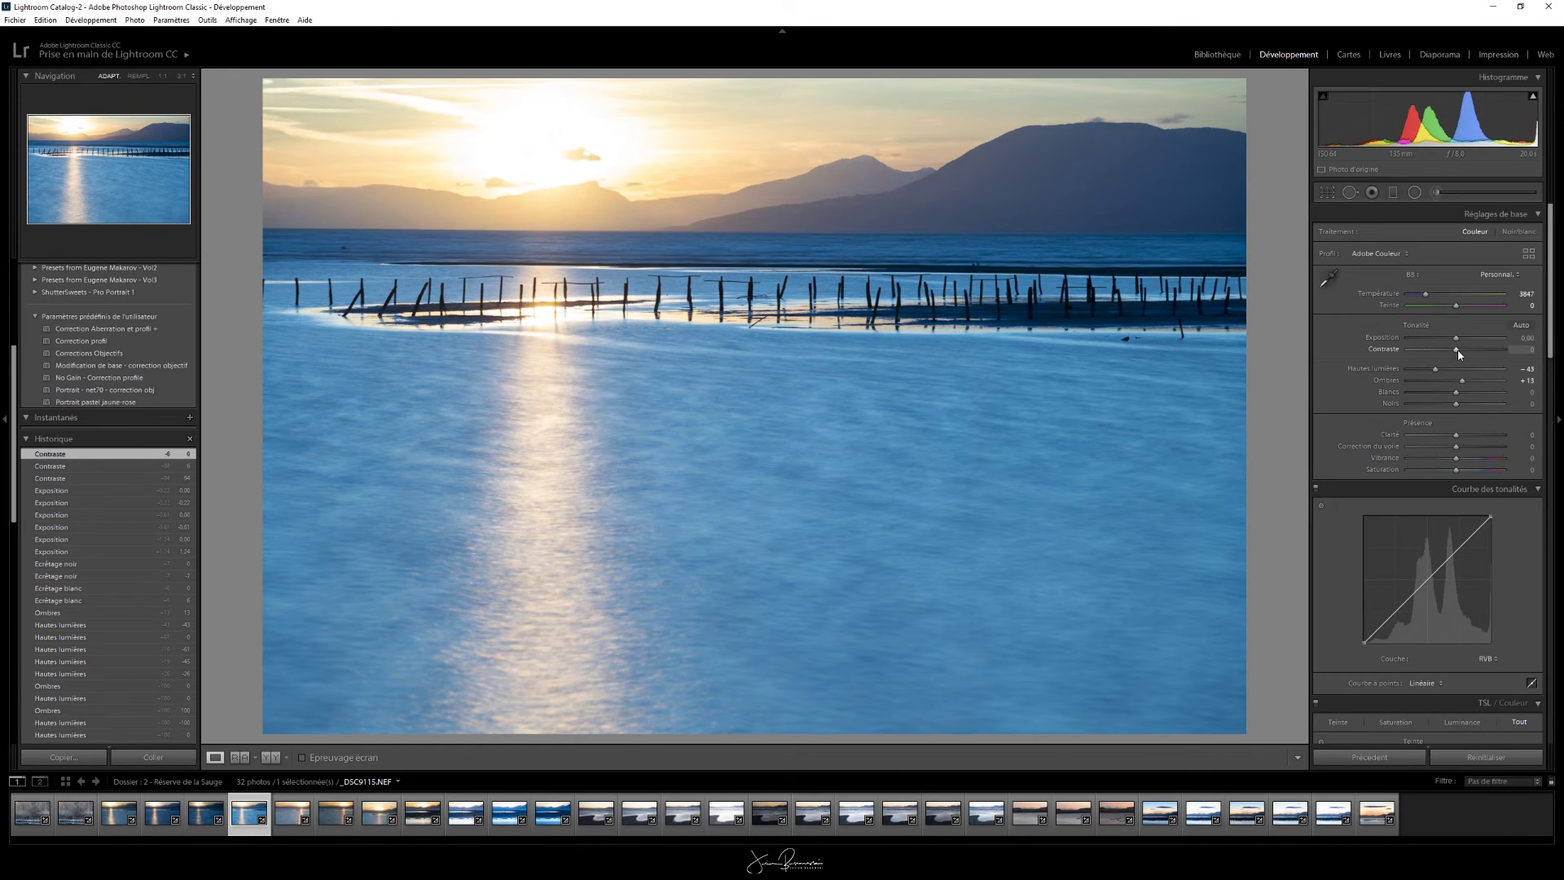
{"action": "left_click_drag", "start_coordinate": [1459, 350], "coordinate": [1494, 349]}
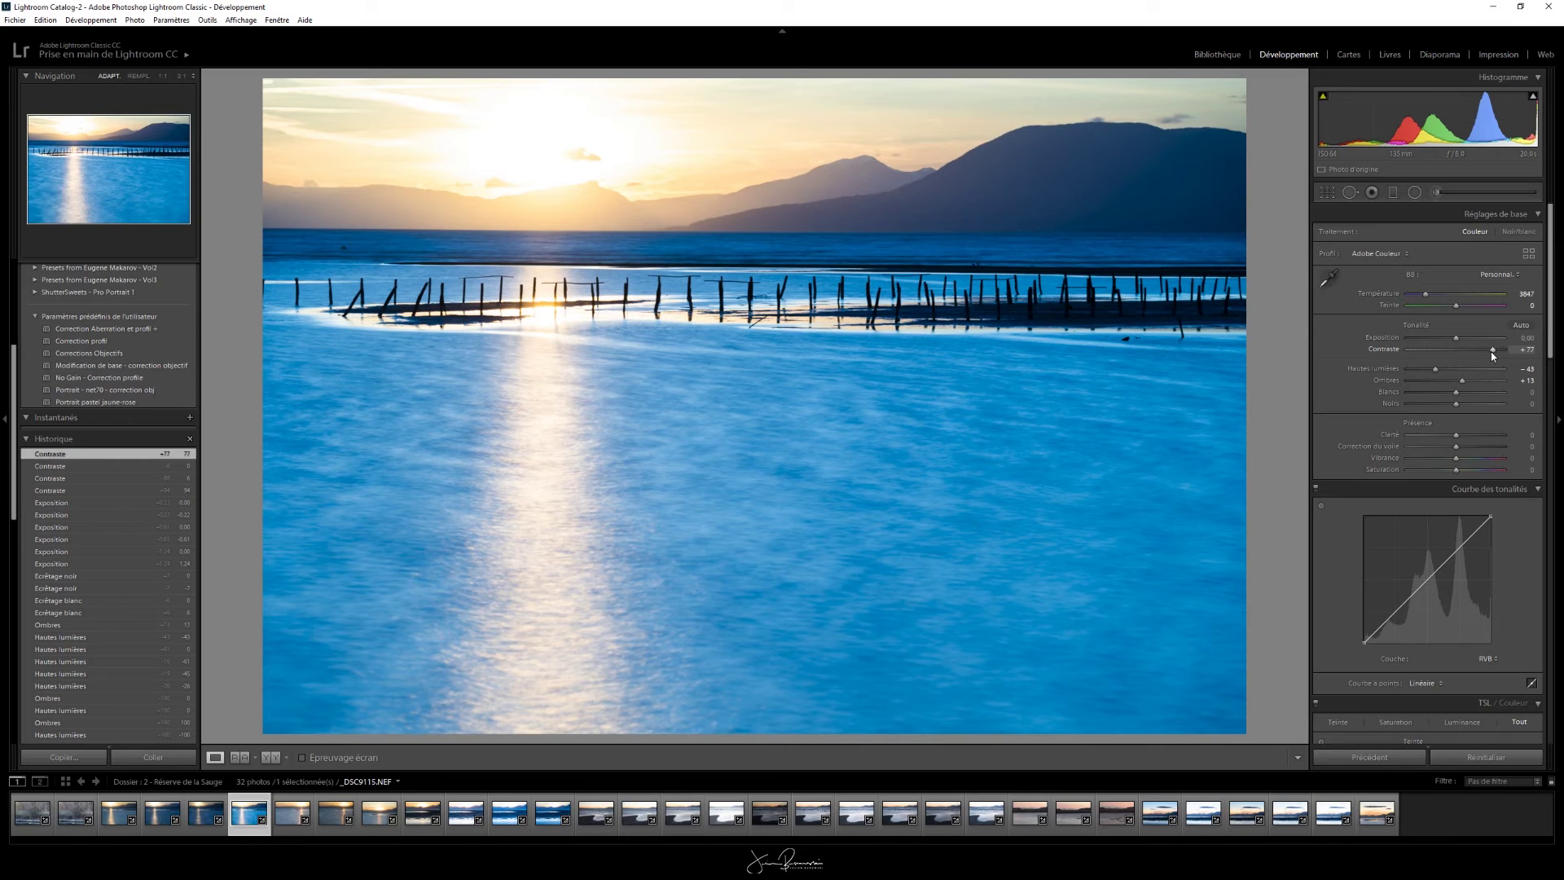
{"action": "left_click_drag", "start_coordinate": [1494, 355], "coordinate": [1464, 354]}
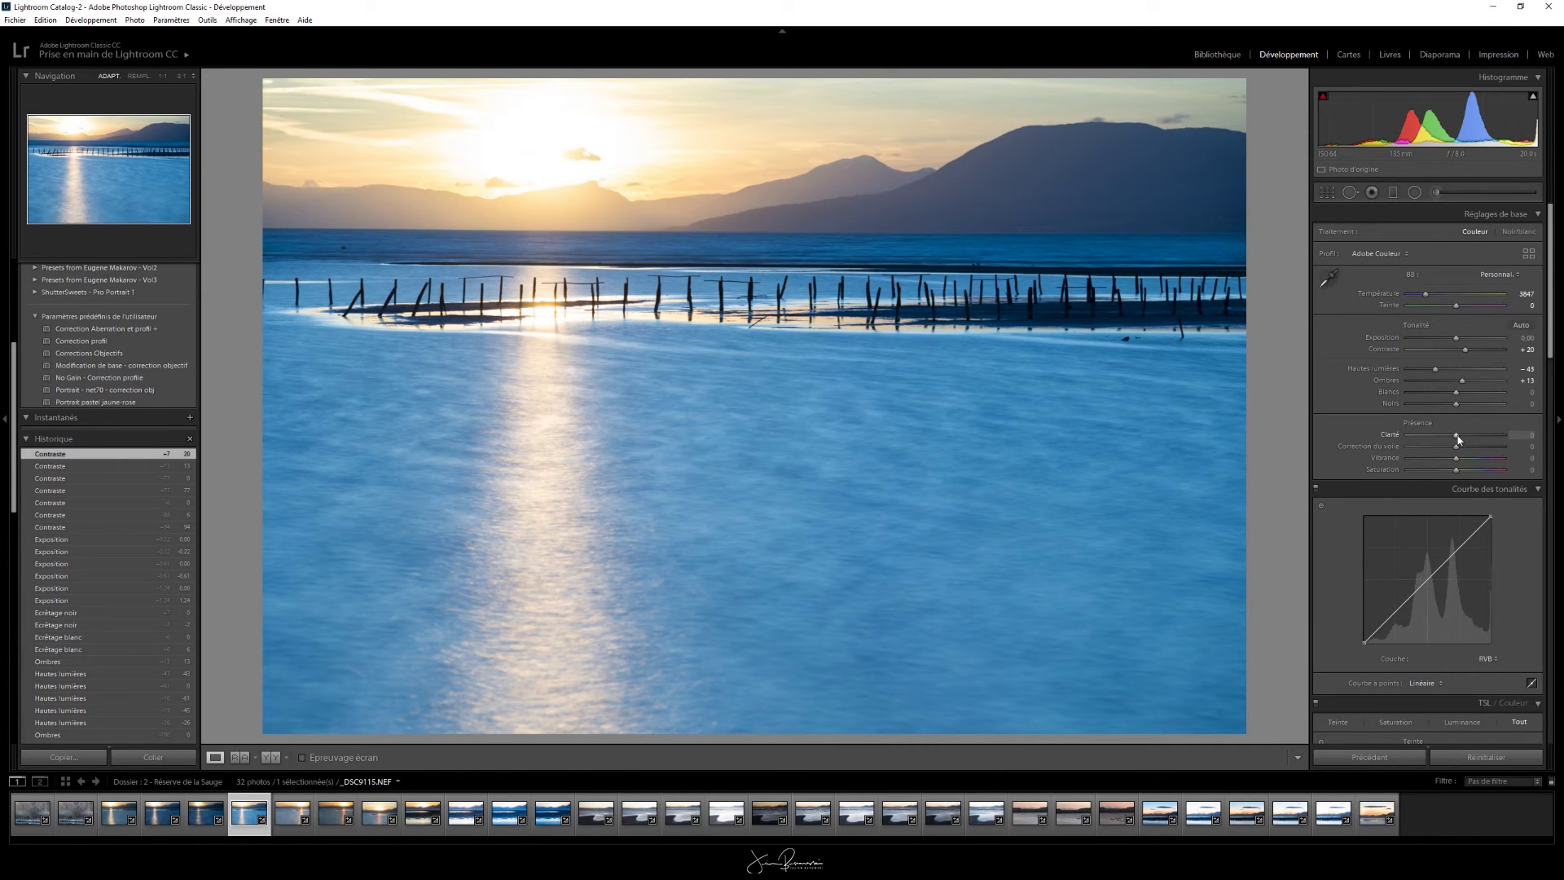
- Try a strong Clarté value of +96, and set Clarté to +10
{"action": "left_click_drag", "start_coordinate": [1458, 439], "coordinate": [1502, 437]}
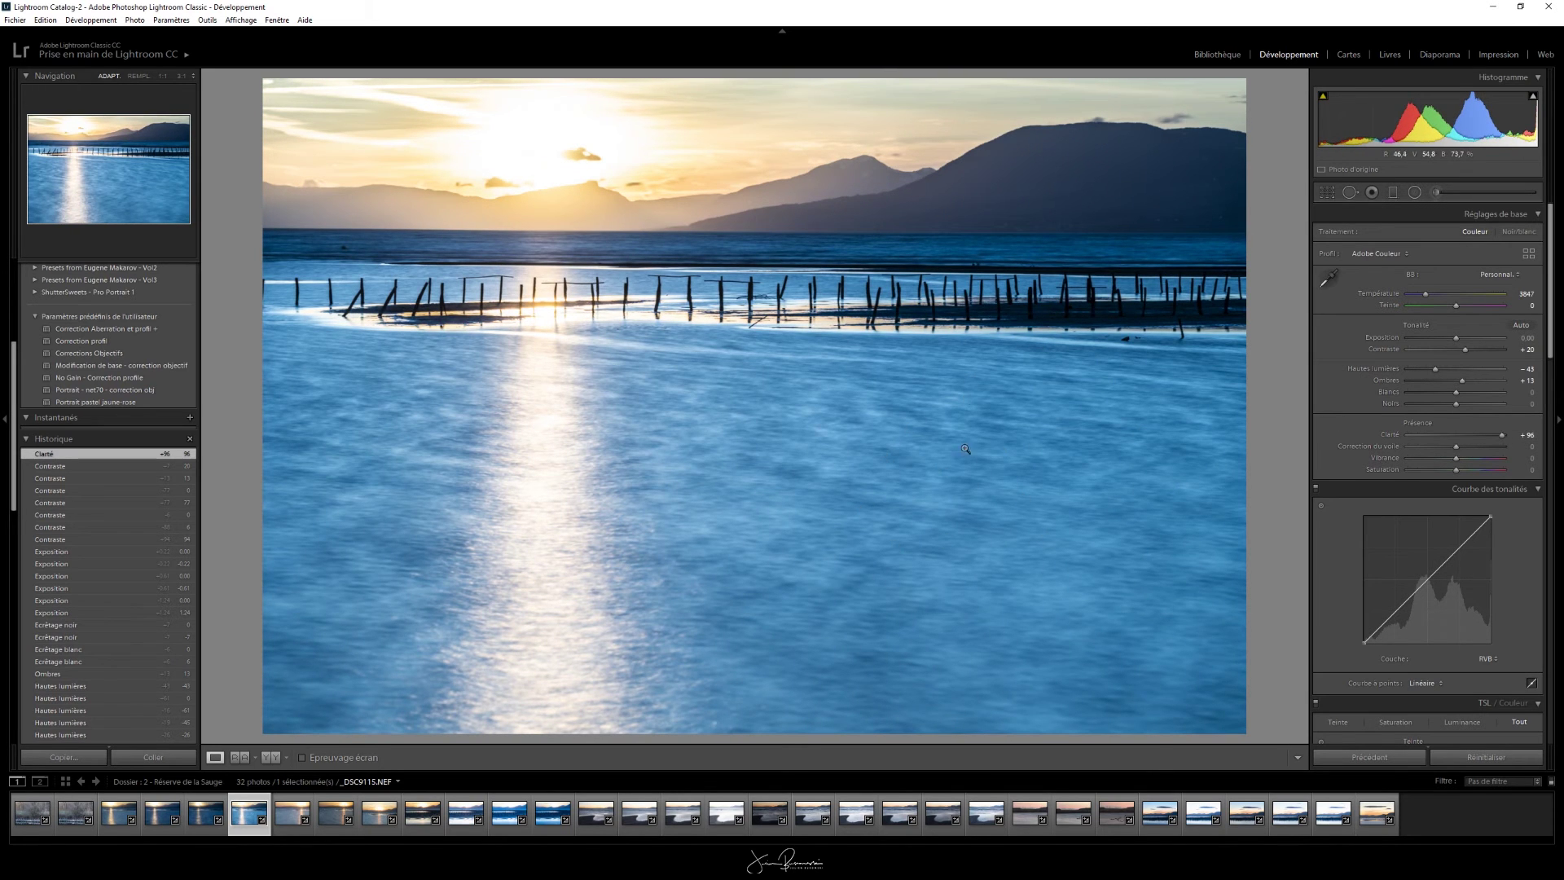
{"action": "double_click", "coordinate": [1501, 437]}
{"action": "double_click", "coordinate": [1458, 437]}
{"action": "left_click_drag", "start_coordinate": [1457, 436], "coordinate": [1461, 438]}
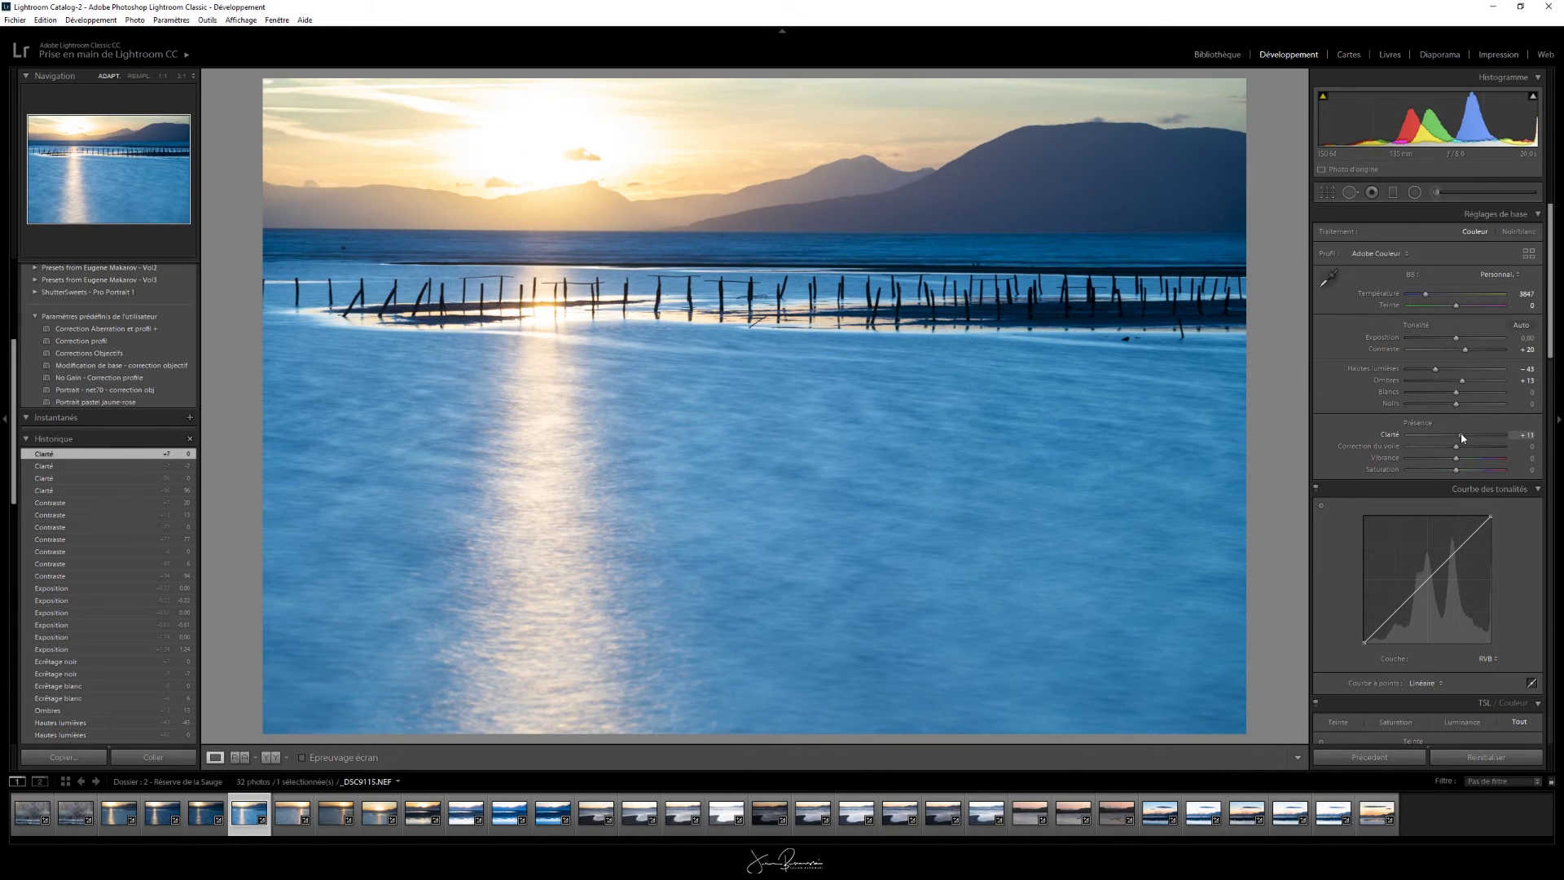
{"action": "left_click_drag", "start_coordinate": [1460, 434], "coordinate": [1459, 434]}
- Try positive Correction du voile values on the photo, and reset the setting to 0
{"action": "left_click_drag", "start_coordinate": [1457, 449], "coordinate": [1464, 450]}
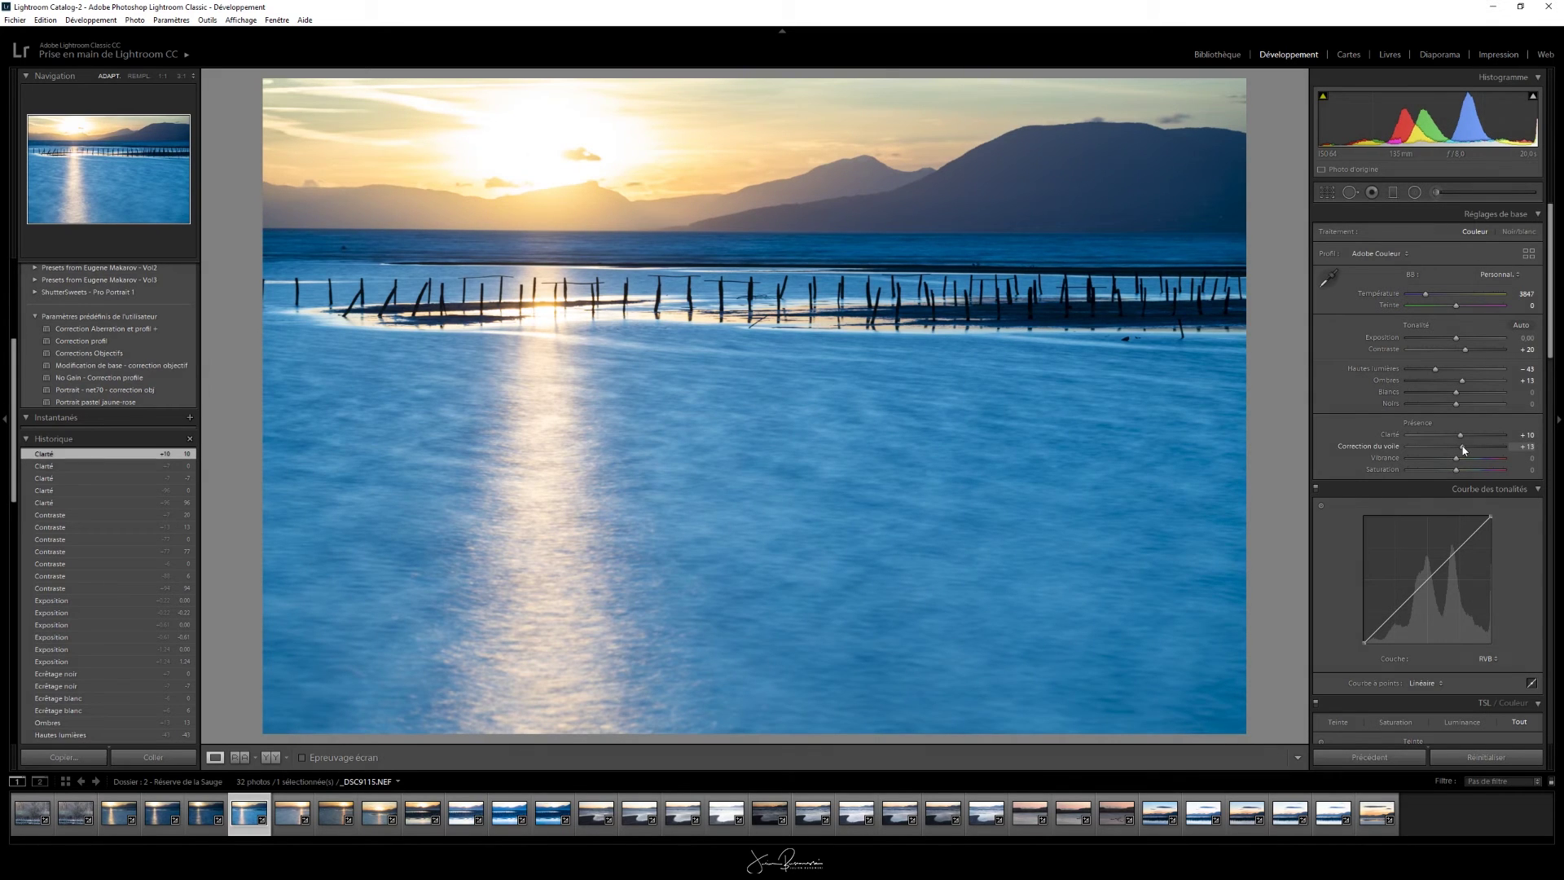
{"action": "left_click_drag", "start_coordinate": [1464, 449], "coordinate": [1464, 448]}
{"action": "double_click", "coordinate": [1464, 448]}
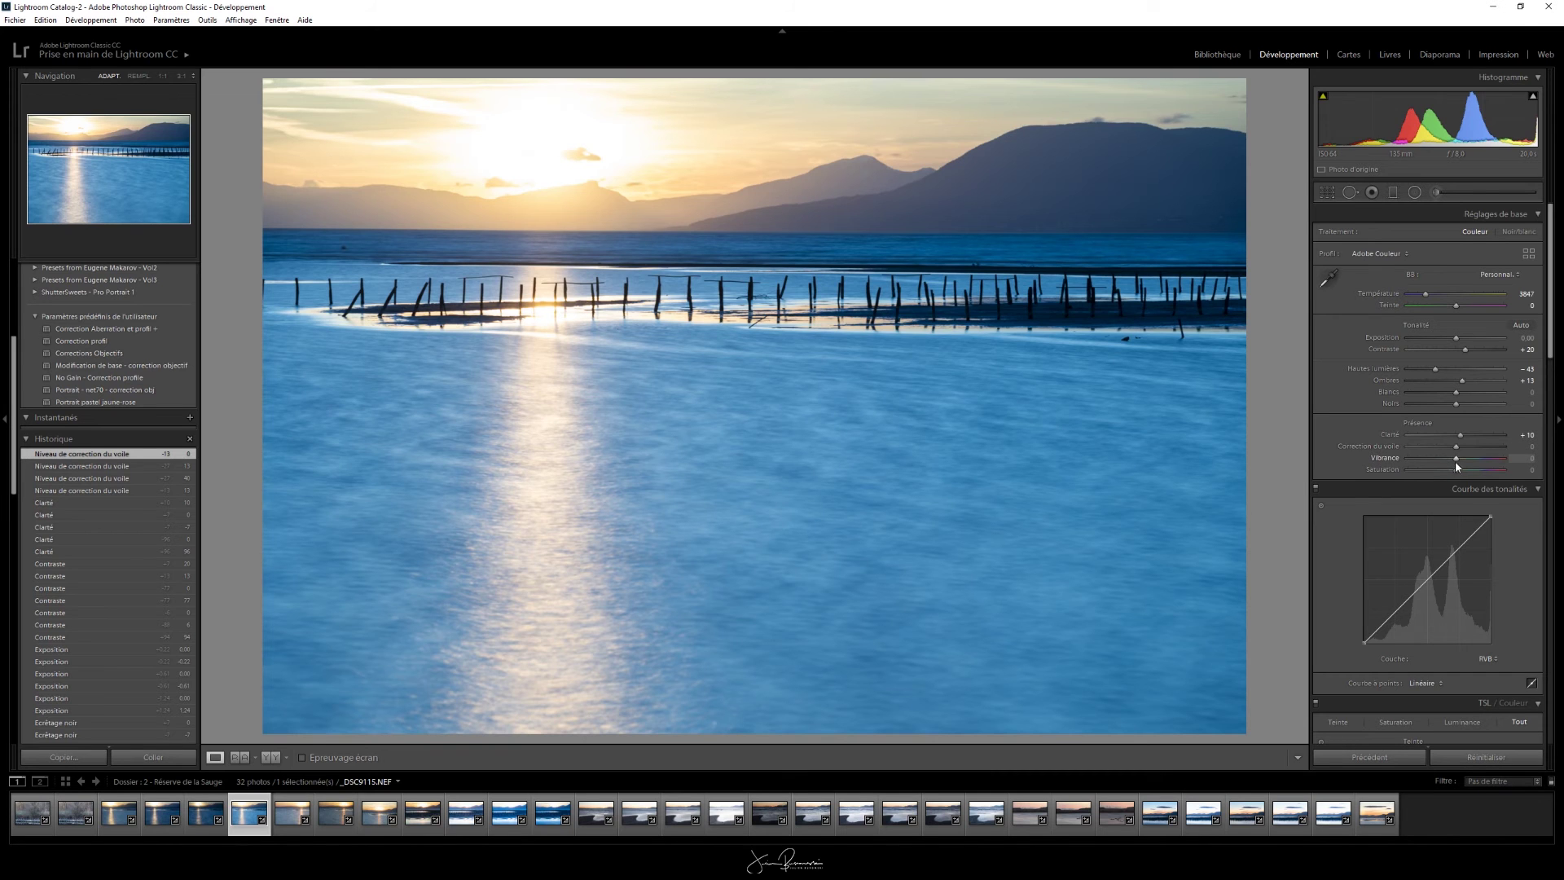
- Try Vibrance at its maximum of +100, and set it to +10
{"action": "left_click_drag", "start_coordinate": [1457, 461], "coordinate": [1507, 462]}
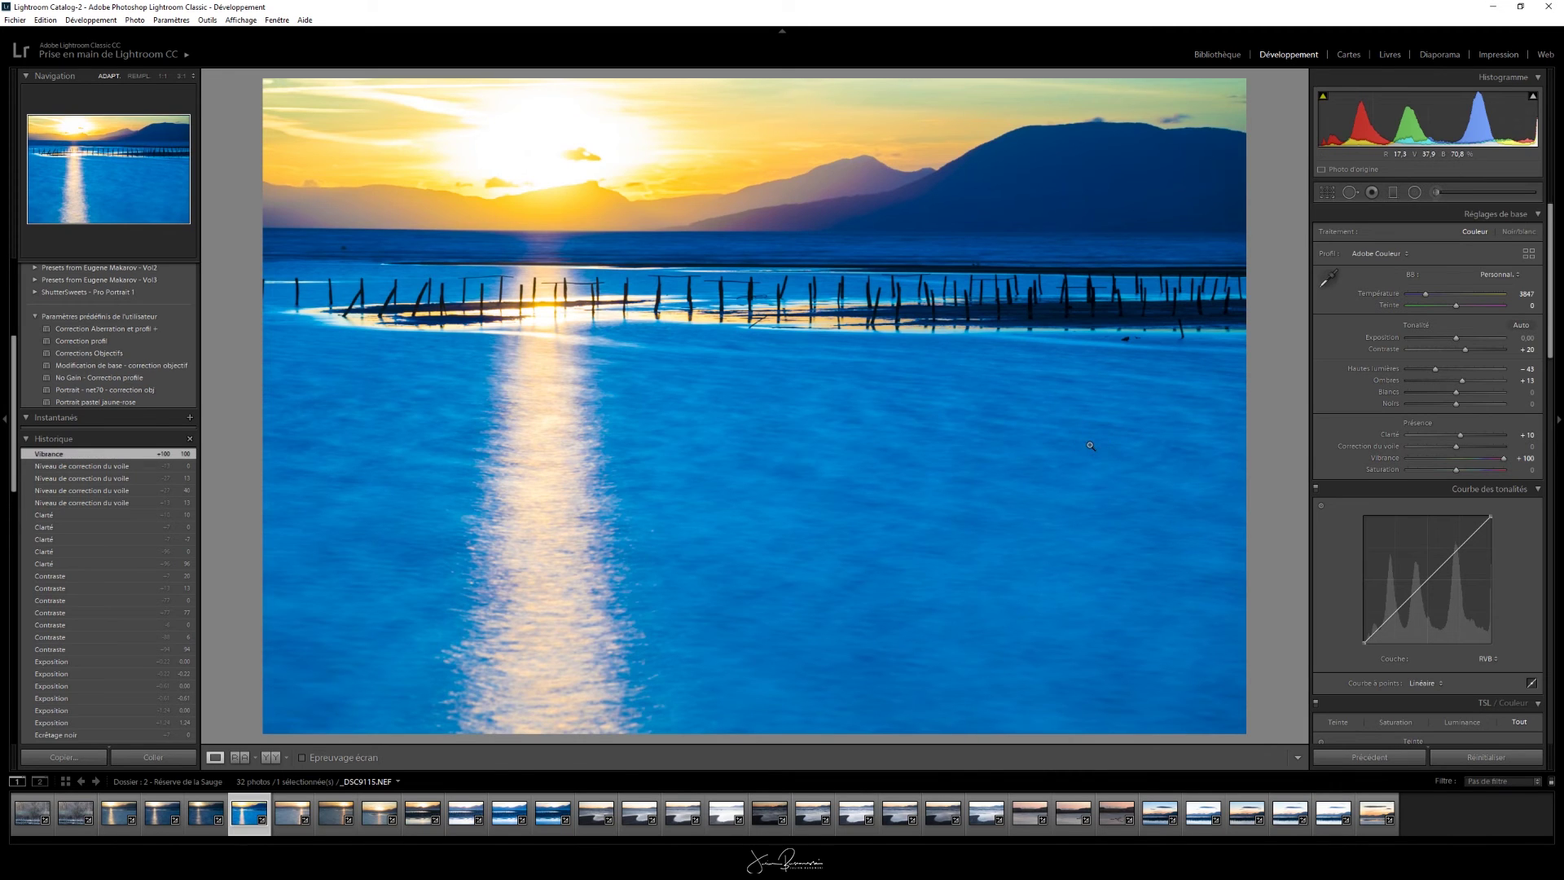
{"action": "left_click_drag", "start_coordinate": [1504, 458], "coordinate": [1461, 458]}
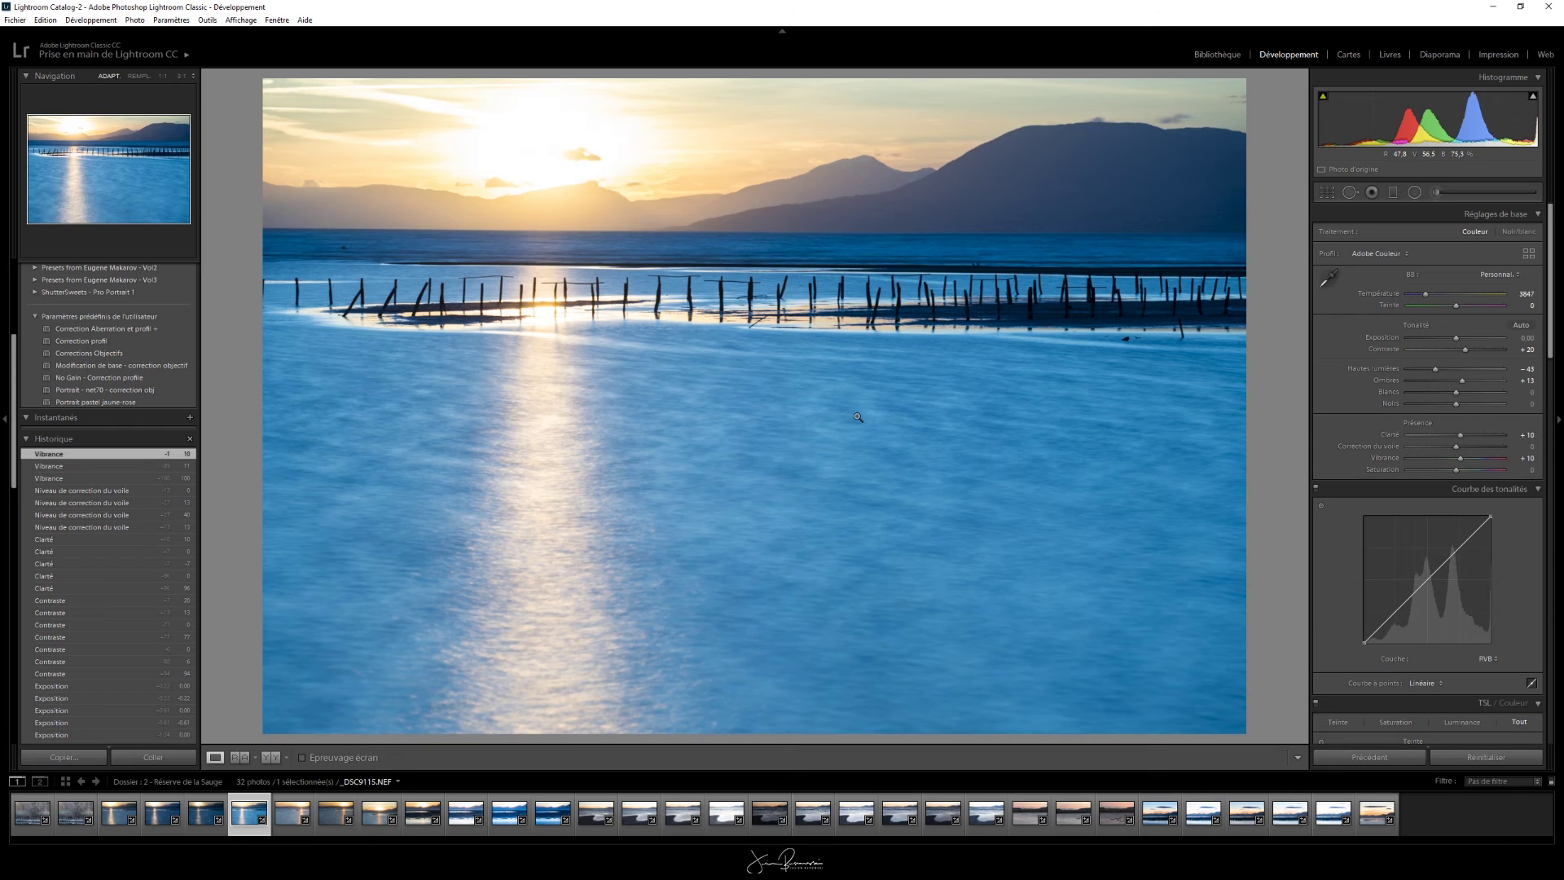
- Compare the import state with the finished basic adjustments through the history, and return to the latest Vibrance state
{"action": "scroll", "coordinate": [96, 699], "scroll_direction": "down", "scroll_amount": 15}
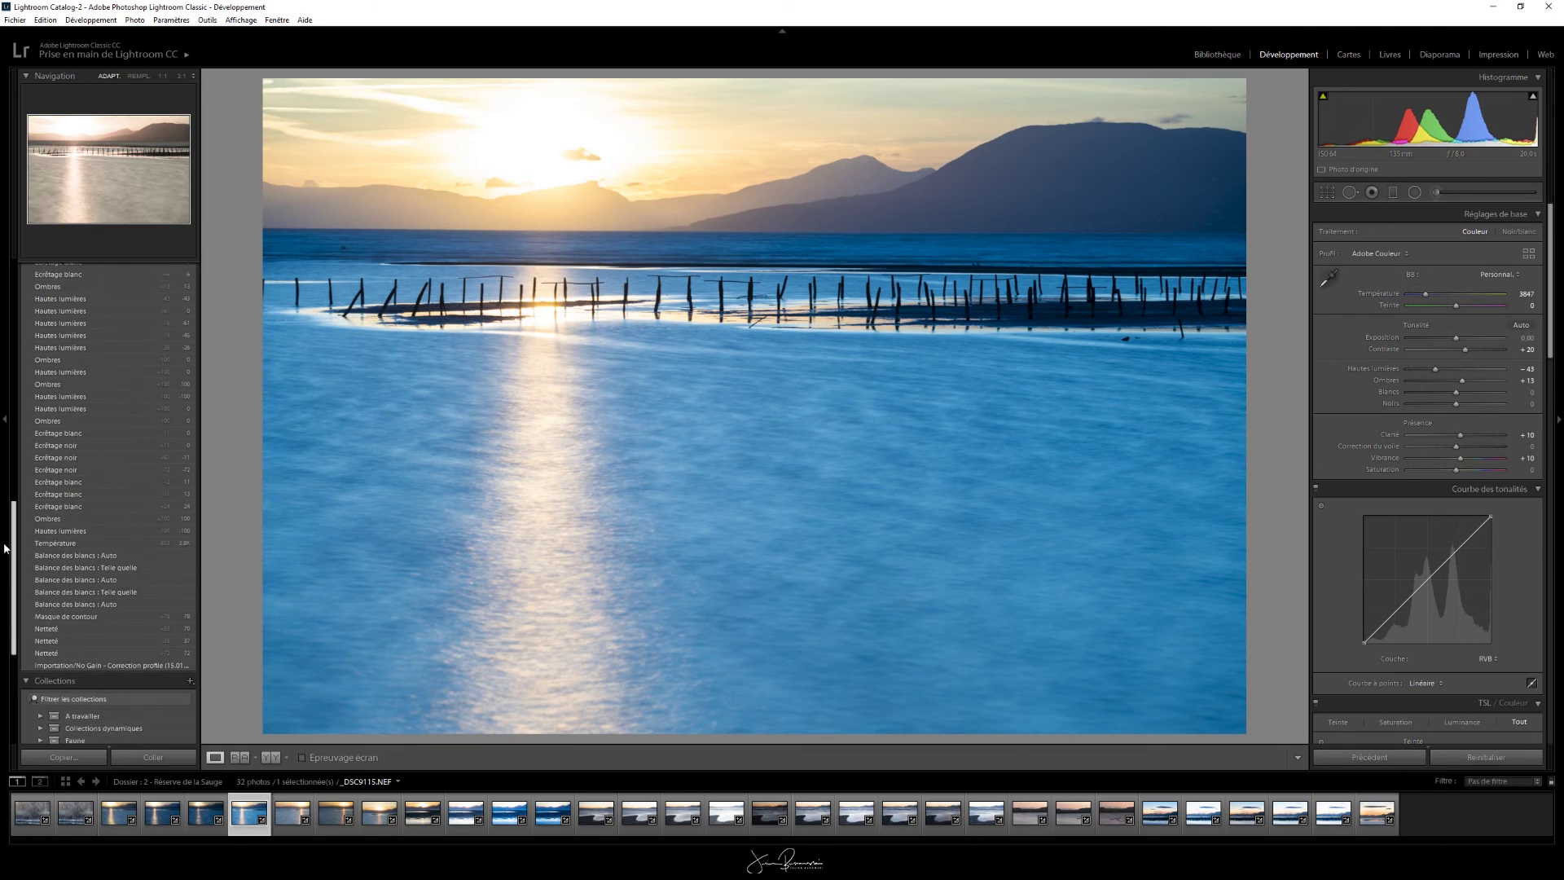
{"action": "left_click", "coordinate": [98, 704]}
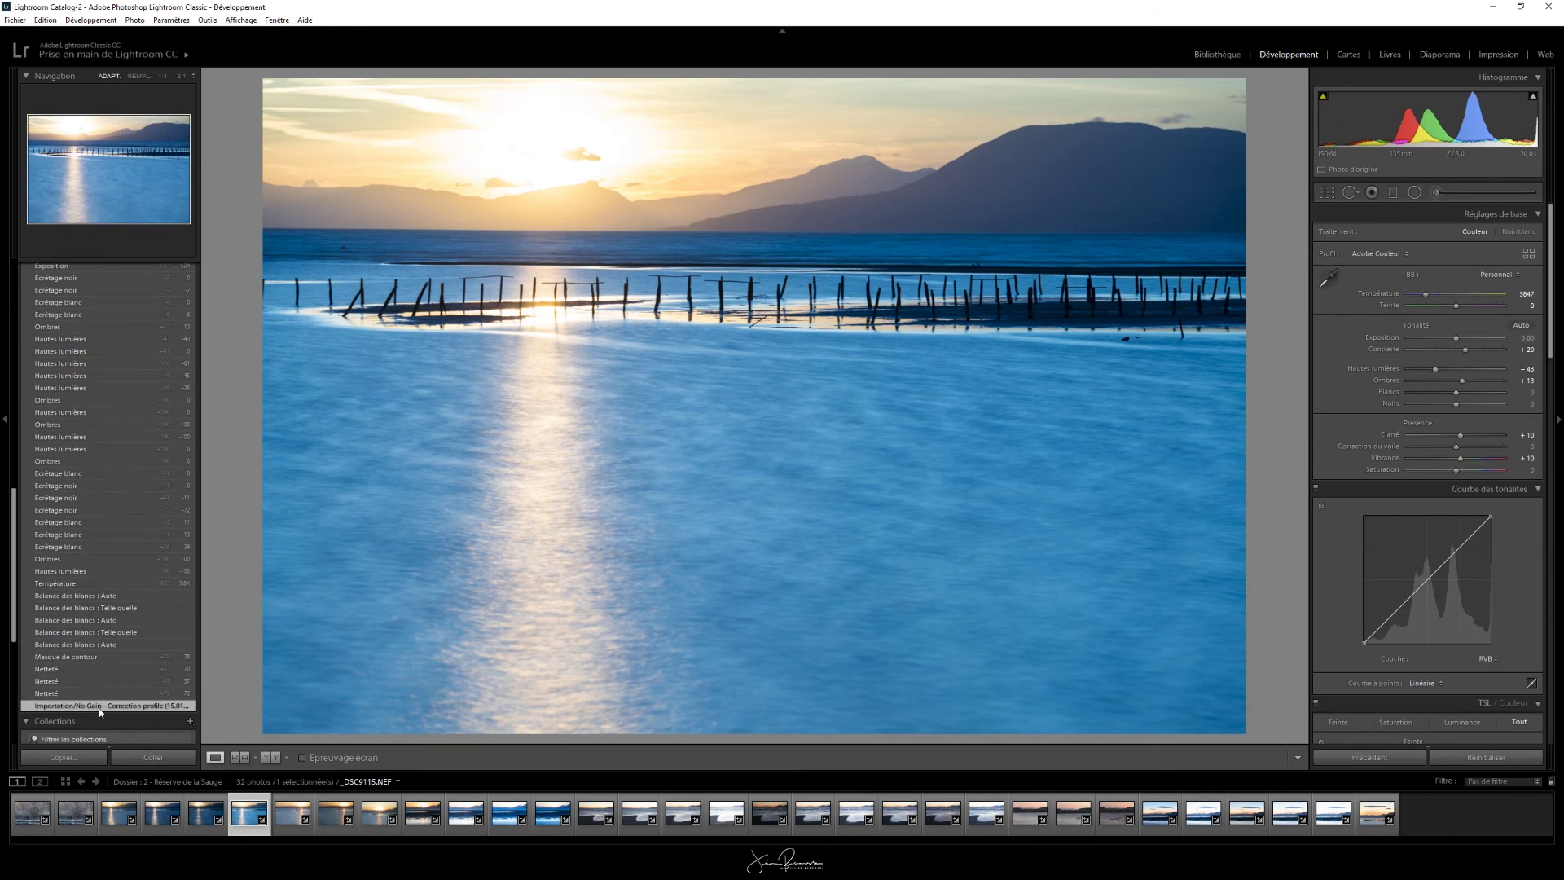
{"action": "left_click_drag", "start_coordinate": [13, 529], "coordinate": [3, 395]}
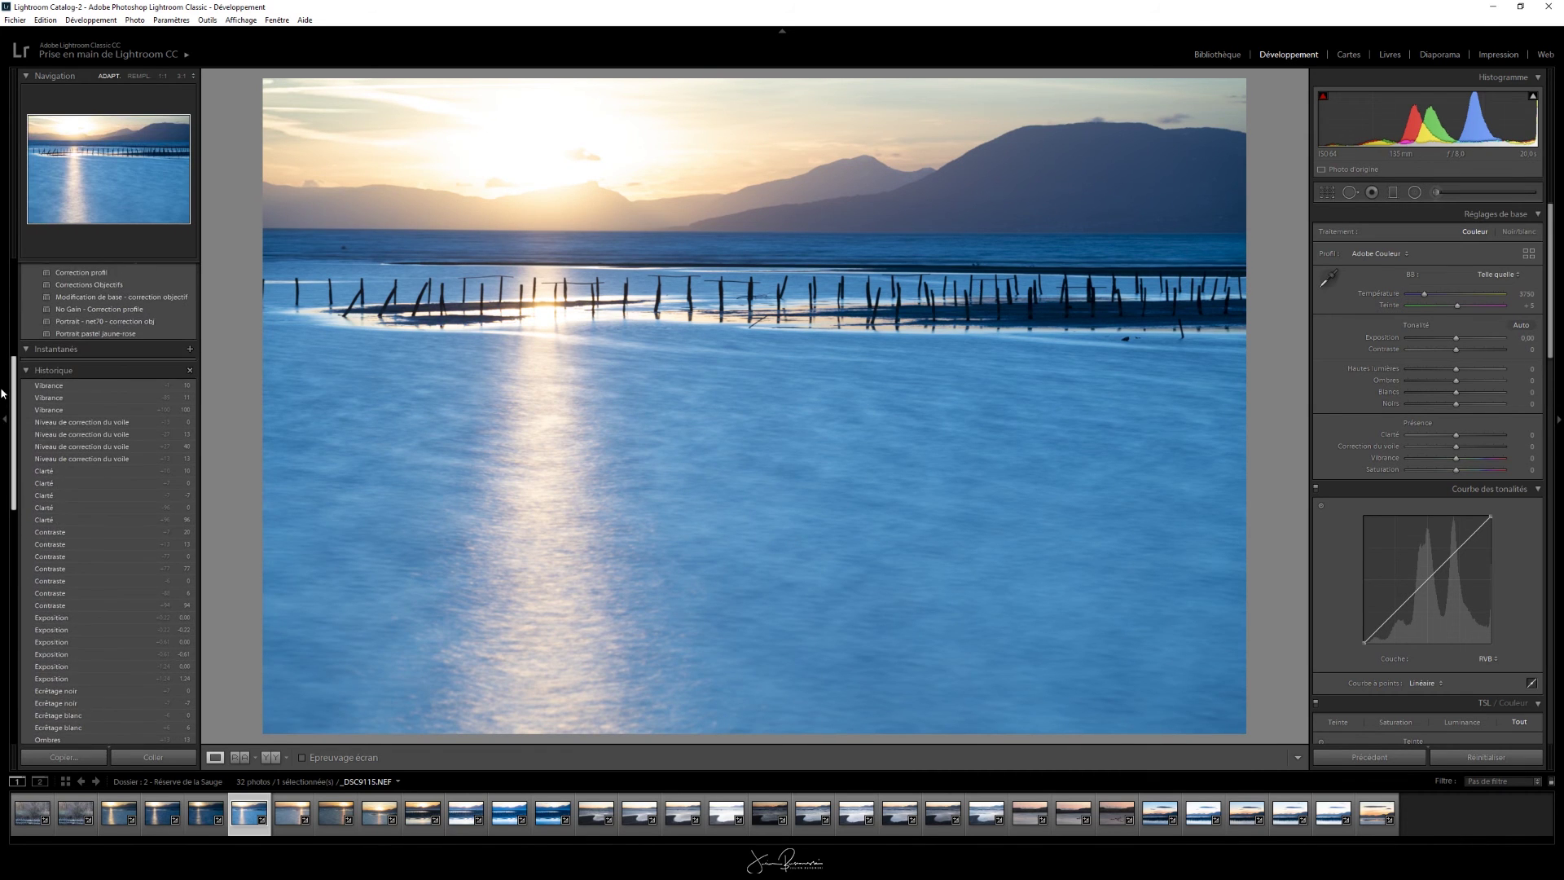
{"action": "left_click", "coordinate": [51, 385]}
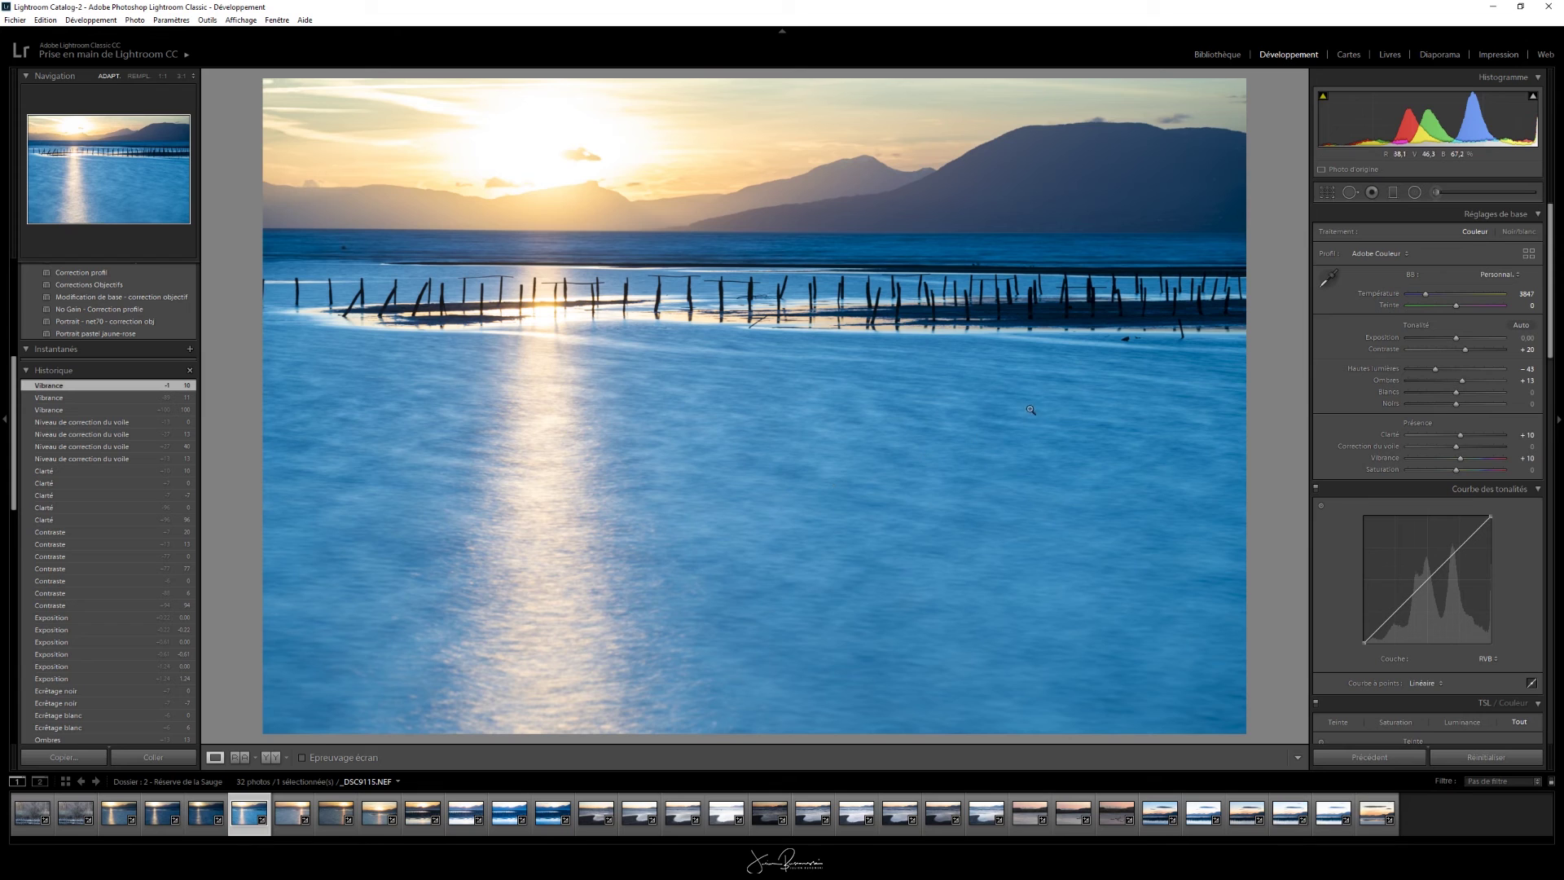
- Trim the photo's outer edges very slightly with the crop frame, keeping the original aspect ratio
{"action": "left_click", "coordinate": [1326, 193]}
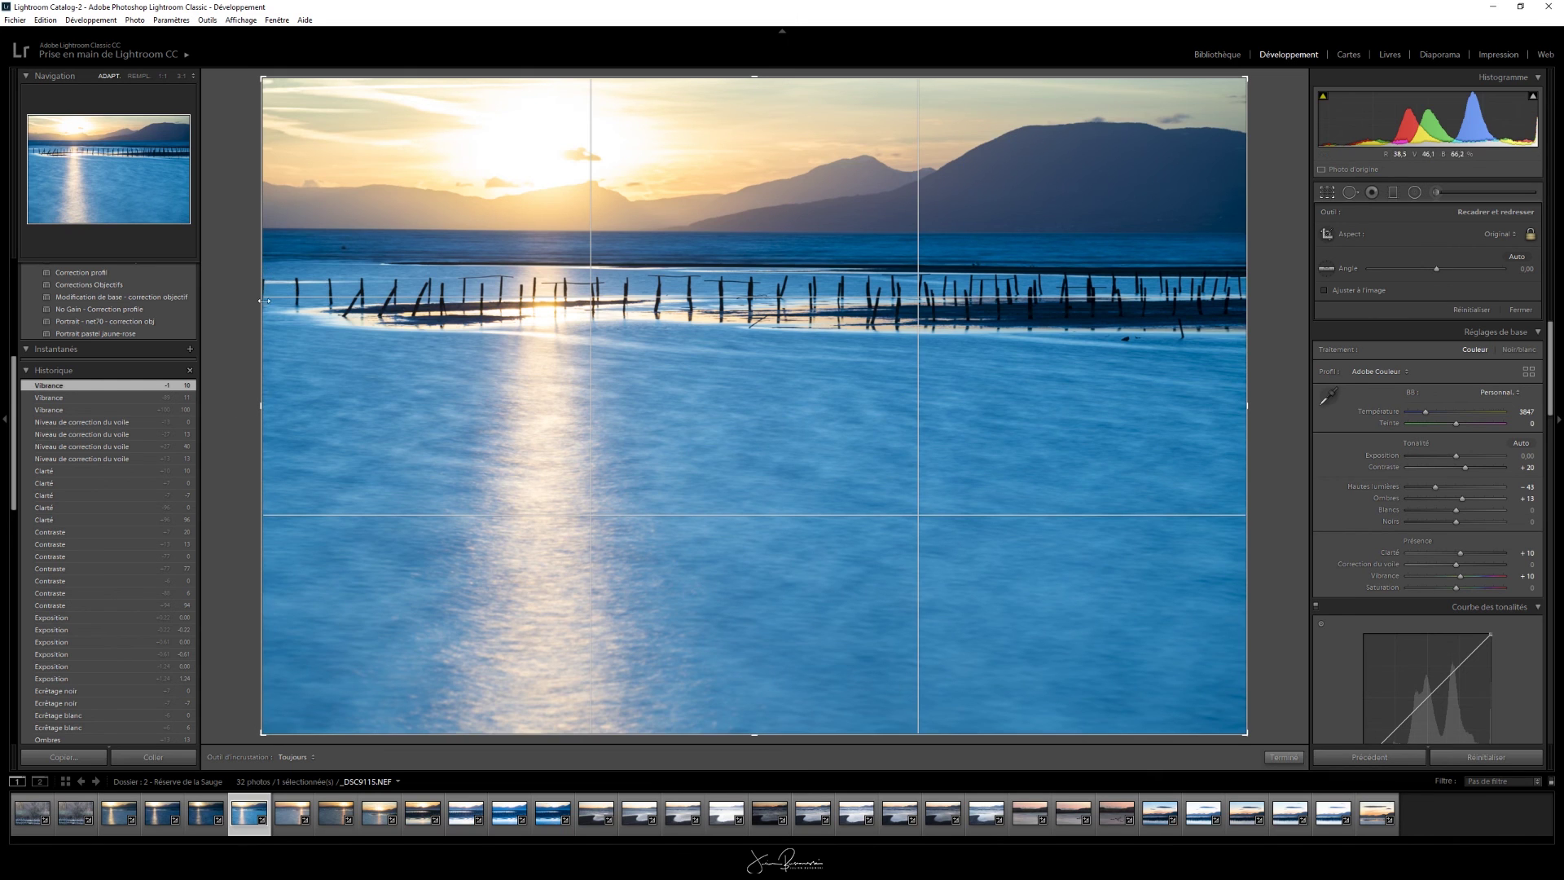
{"action": "right_click", "coordinate": [264, 692]}
{"action": "left_click", "coordinate": [262, 730]}
{"action": "left_click_drag", "start_coordinate": [261, 732], "coordinate": [260, 733]}
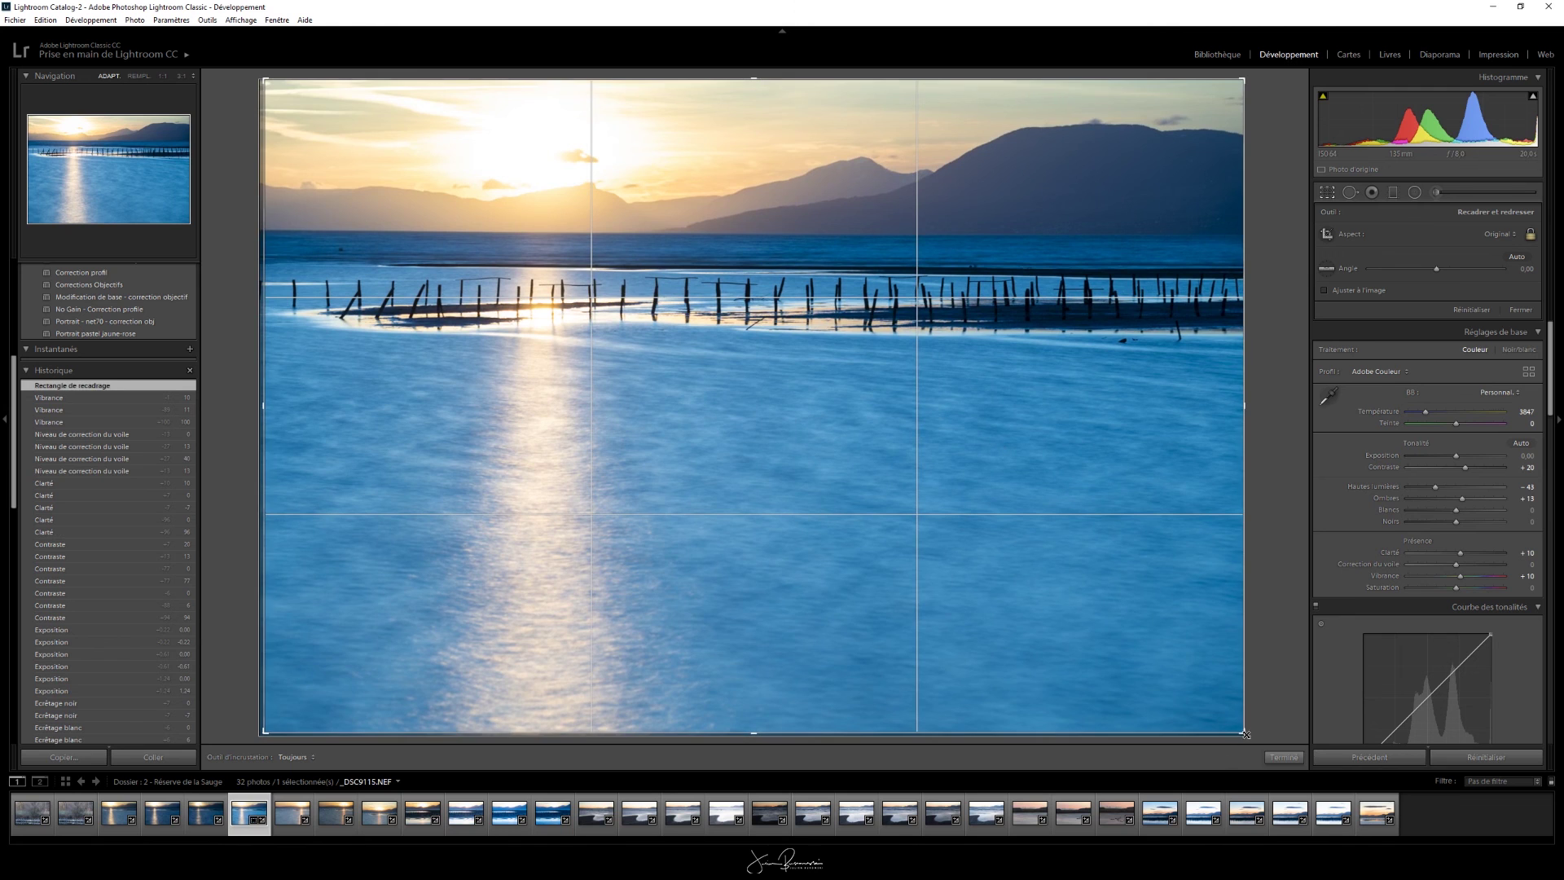
- Try a tighter crop from the photo's lower-right corner, expand it back to almost the full frame, and close the crop
{"action": "left_click_drag", "start_coordinate": [1243, 732], "coordinate": [1174, 691]}
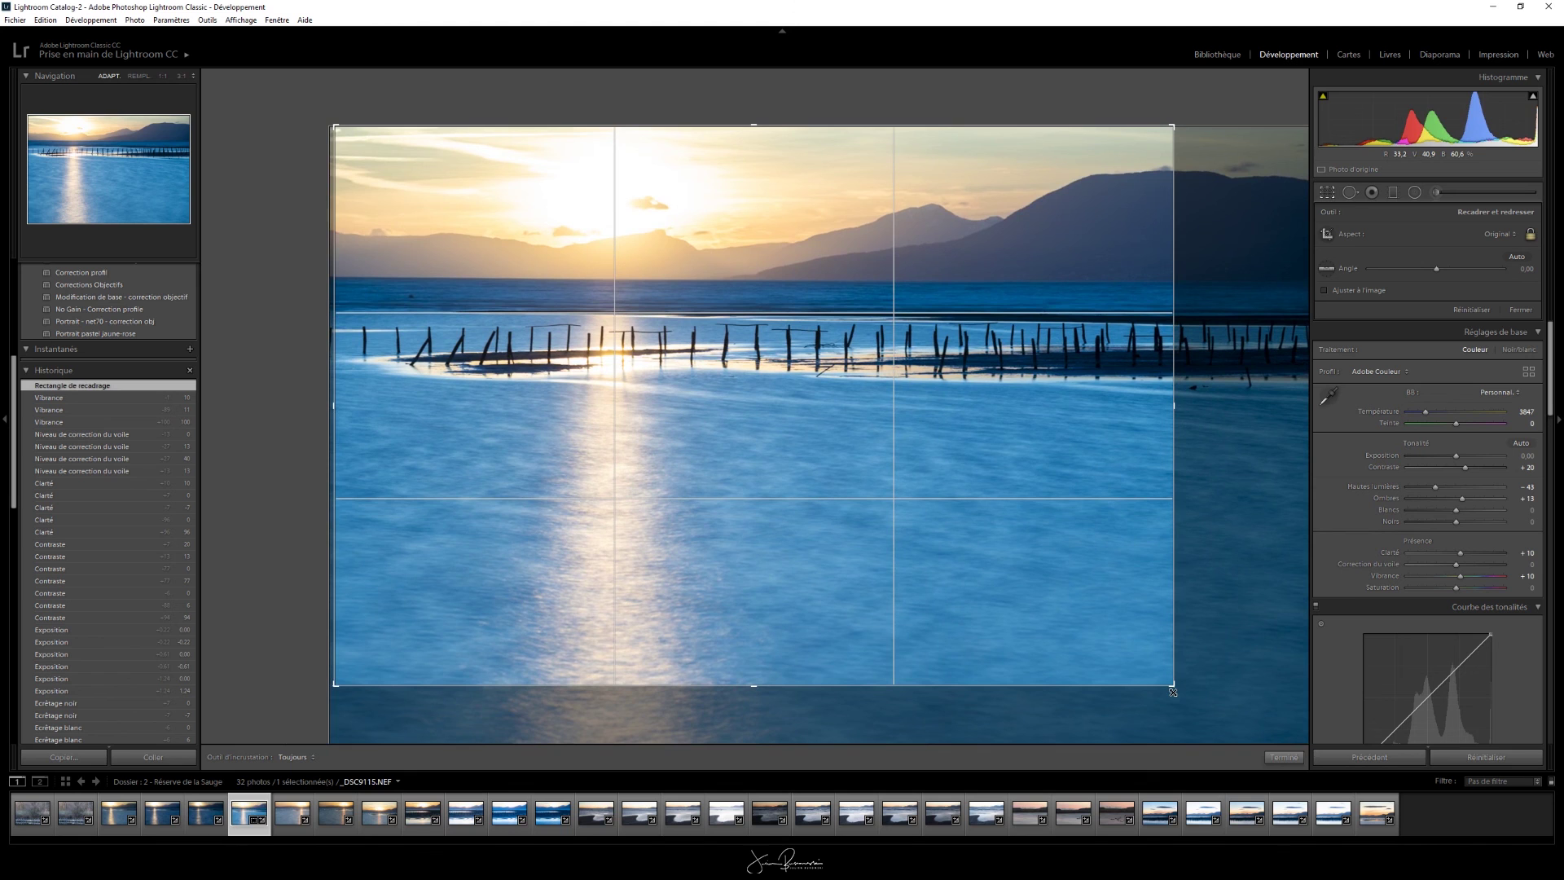
{"action": "left_click_drag", "start_coordinate": [1173, 692], "coordinate": [1173, 690]}
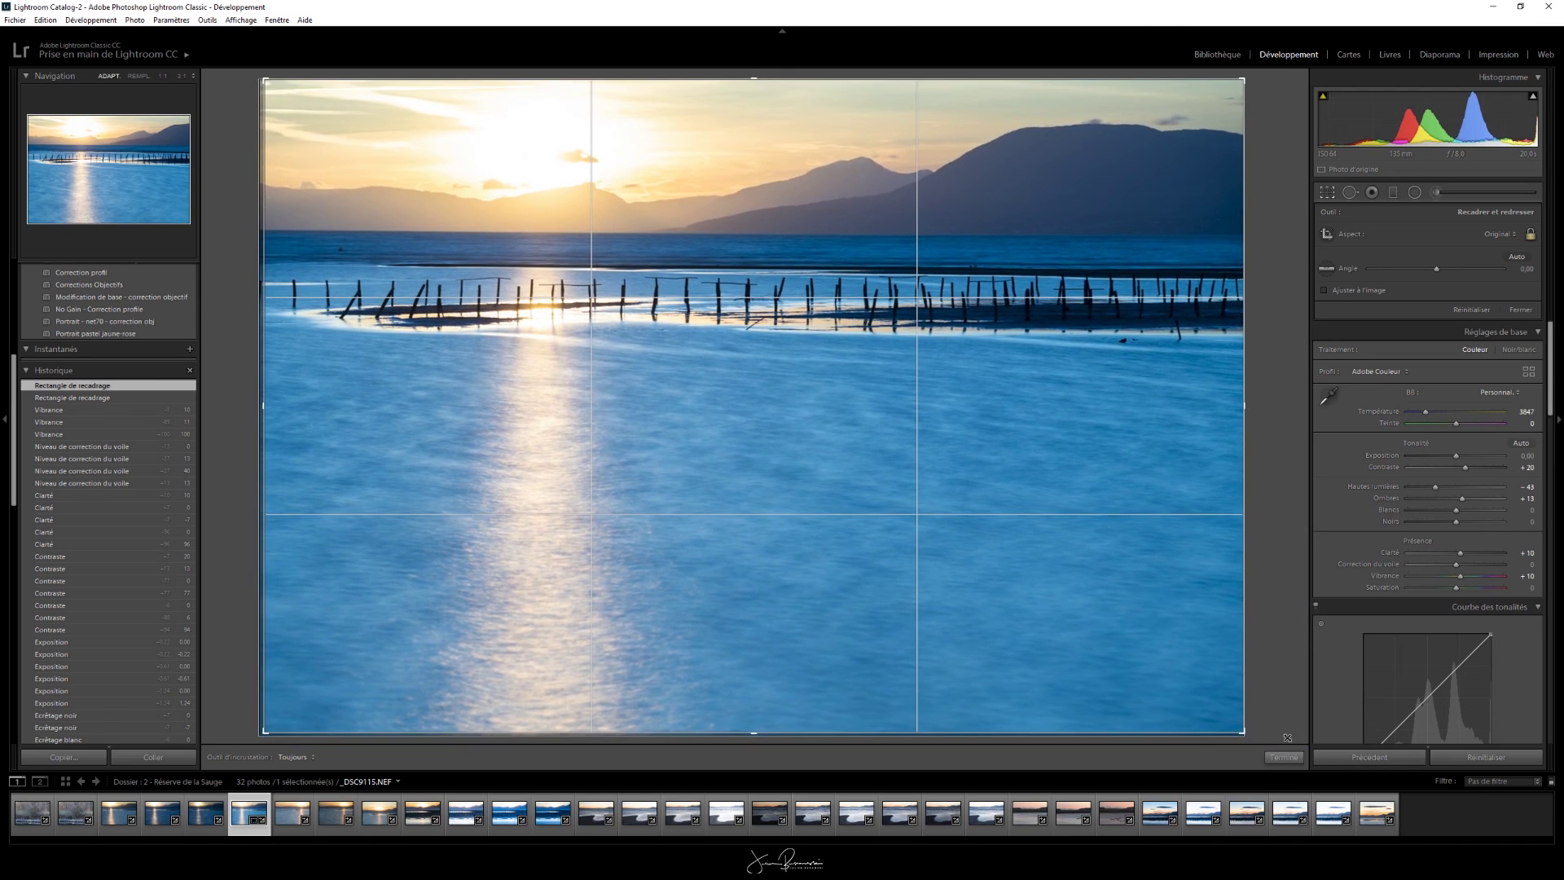
{"action": "left_click", "coordinate": [1287, 737]}
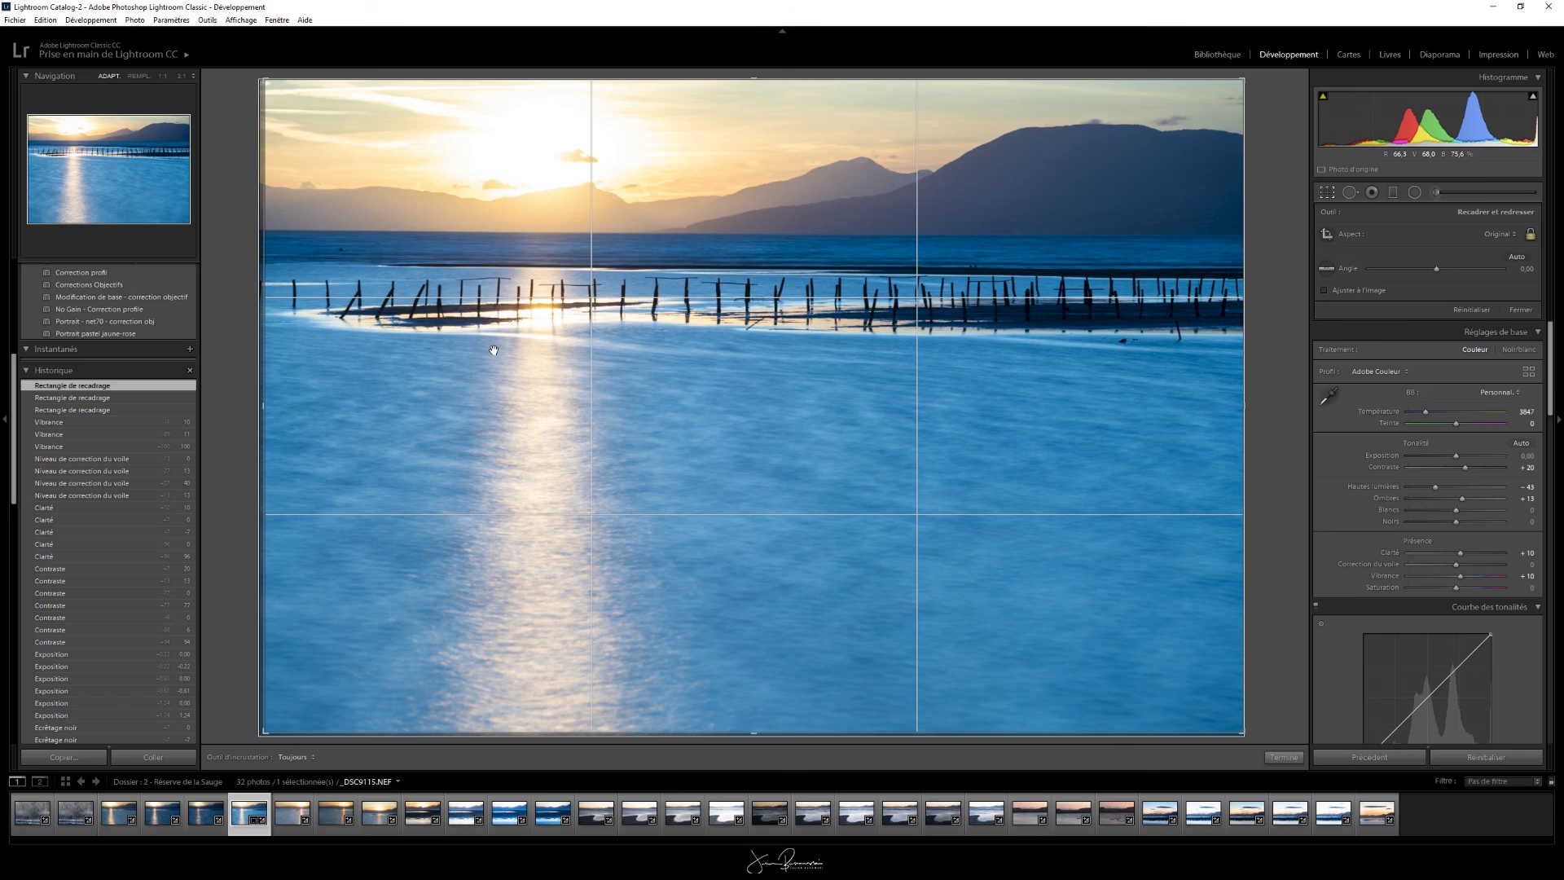
{"action": "key", "text": "r"}
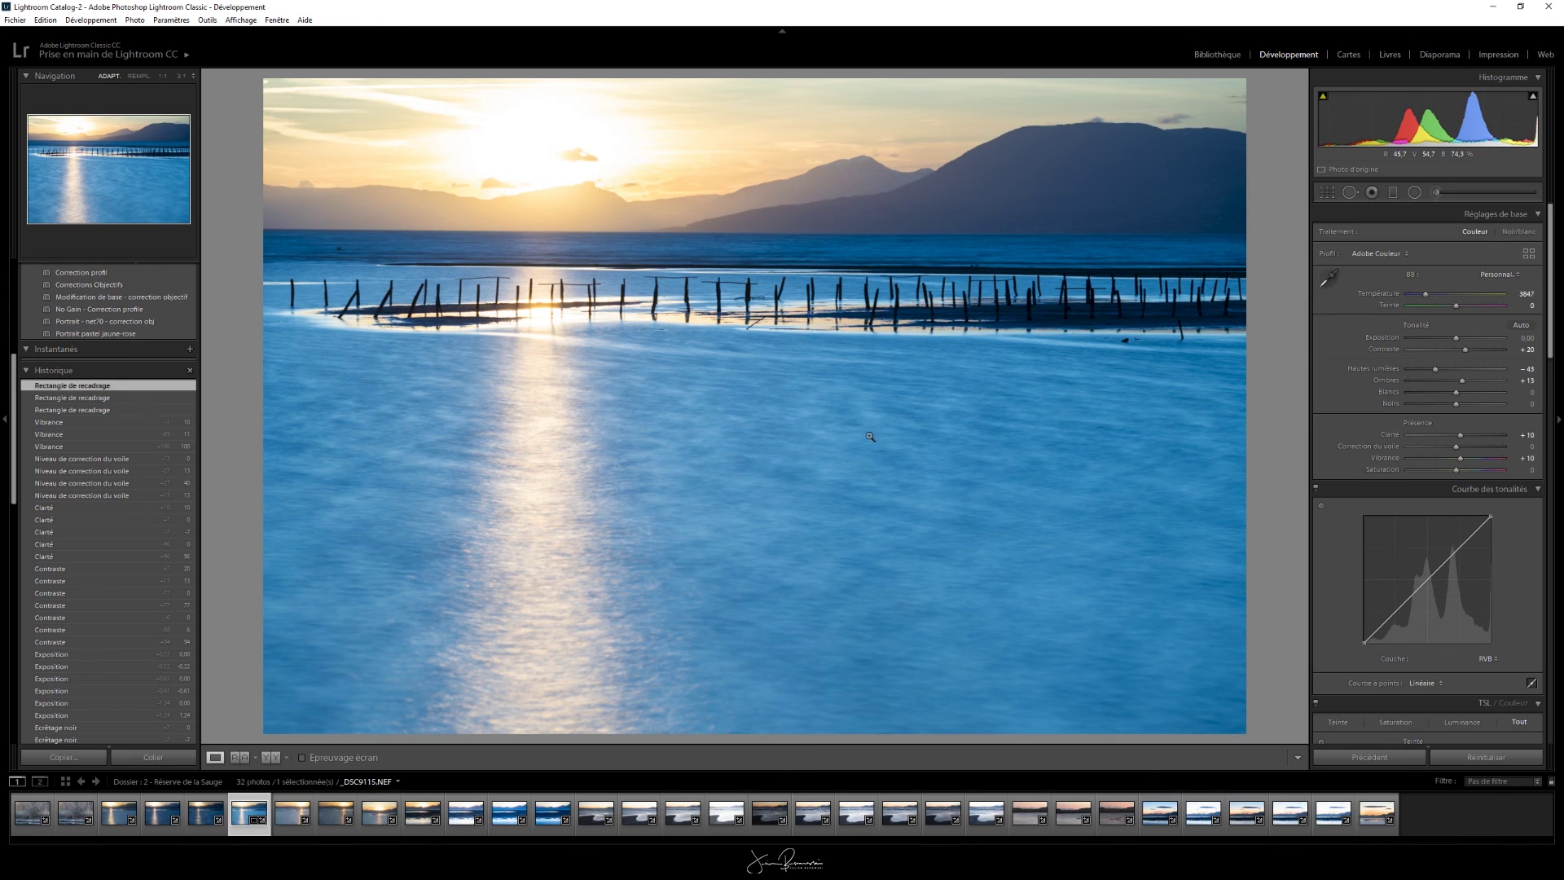
{"action": "left_click", "coordinate": [1331, 195]}
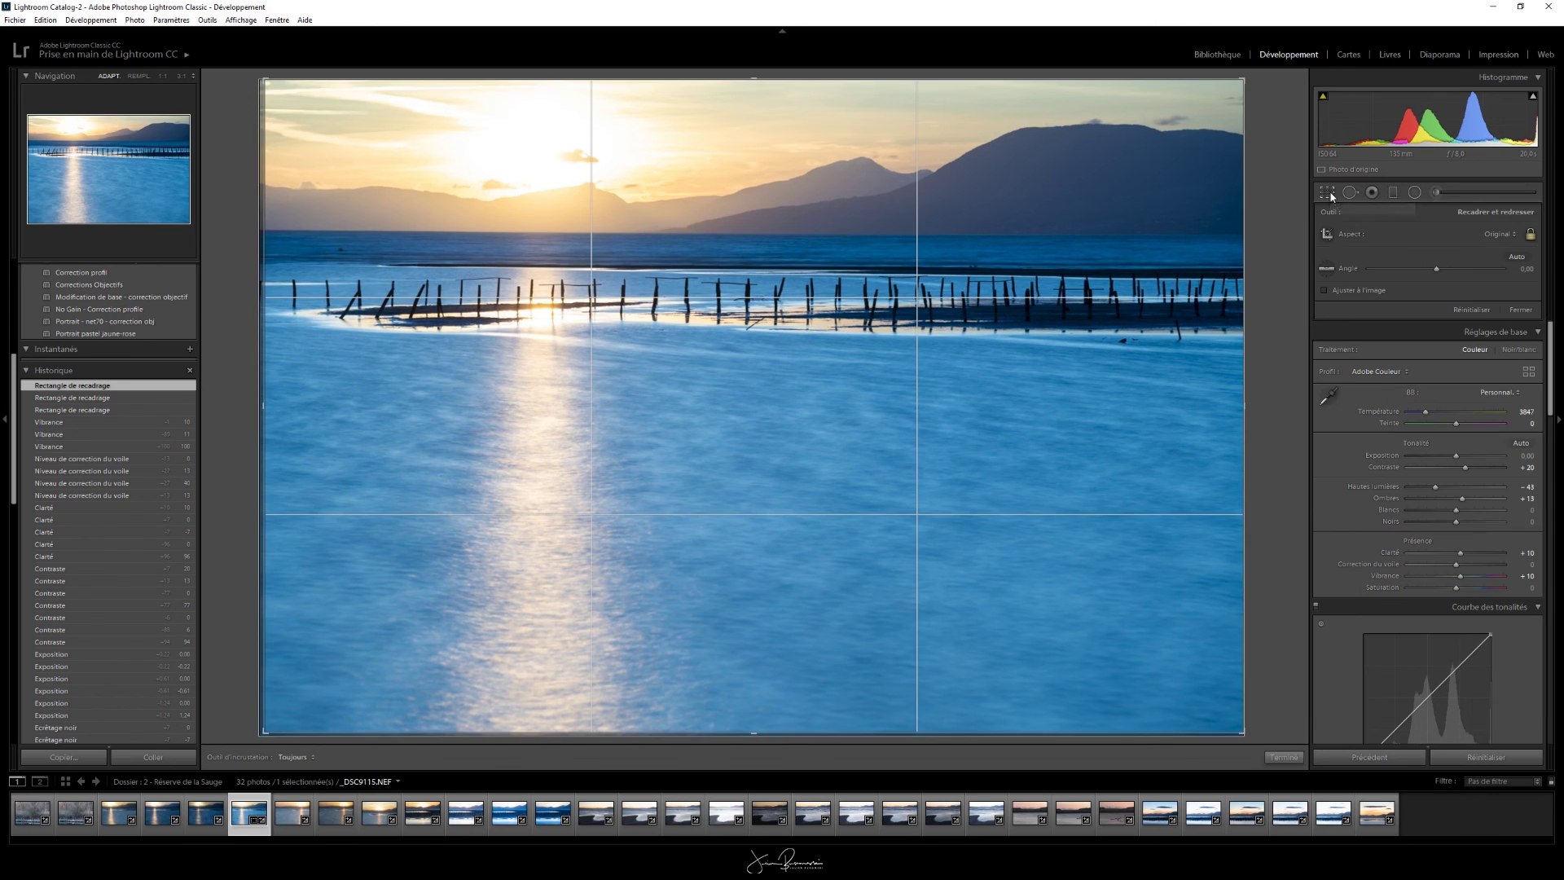
{"action": "left_click", "coordinate": [1328, 269]}
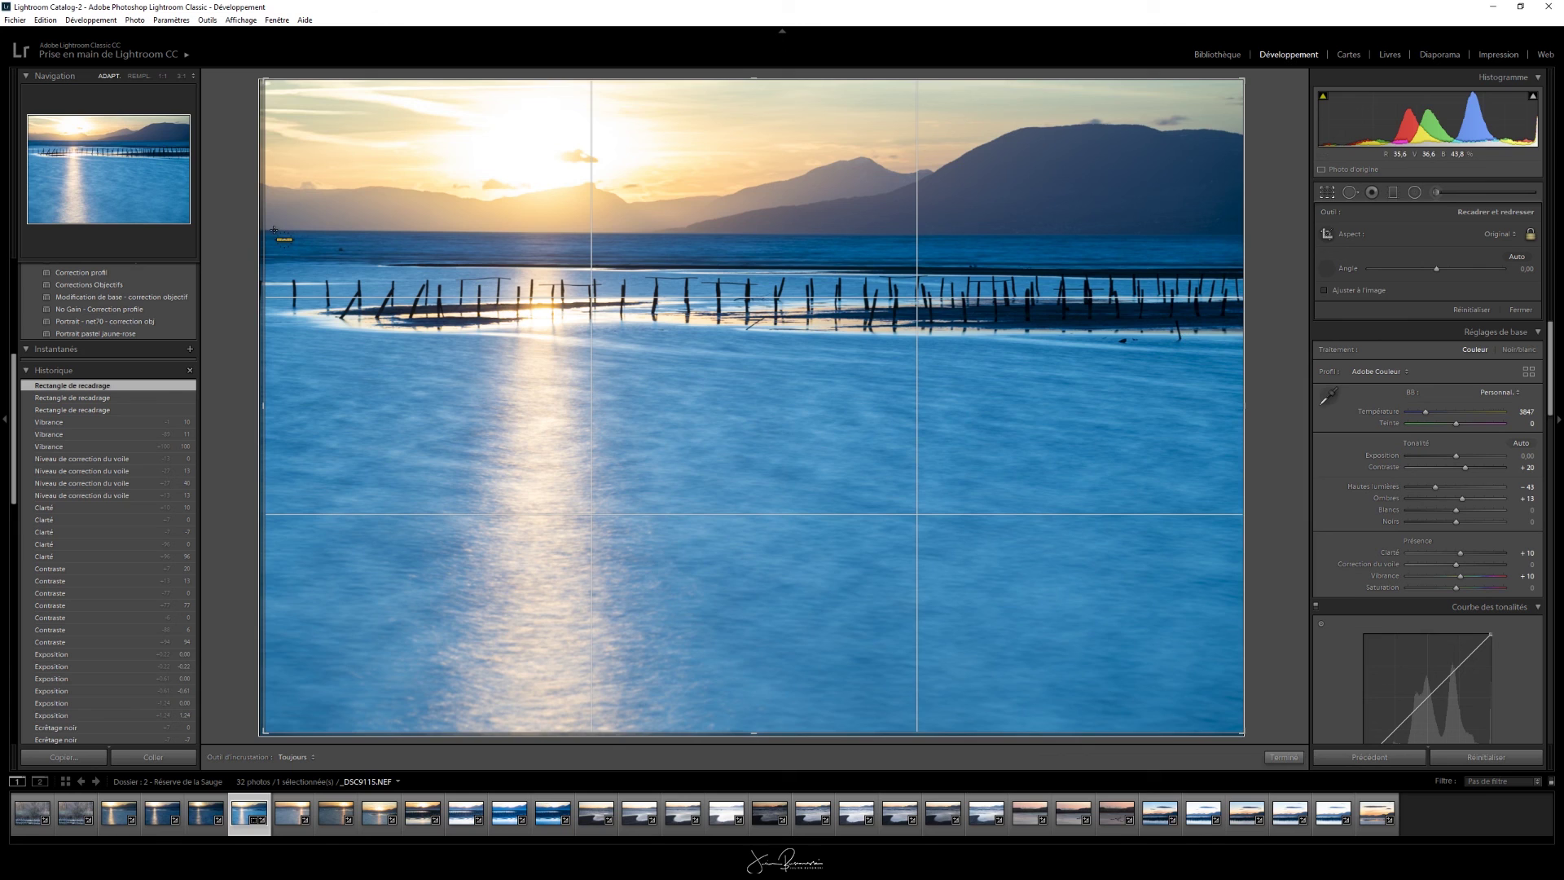
{"action": "key", "text": "Return"}
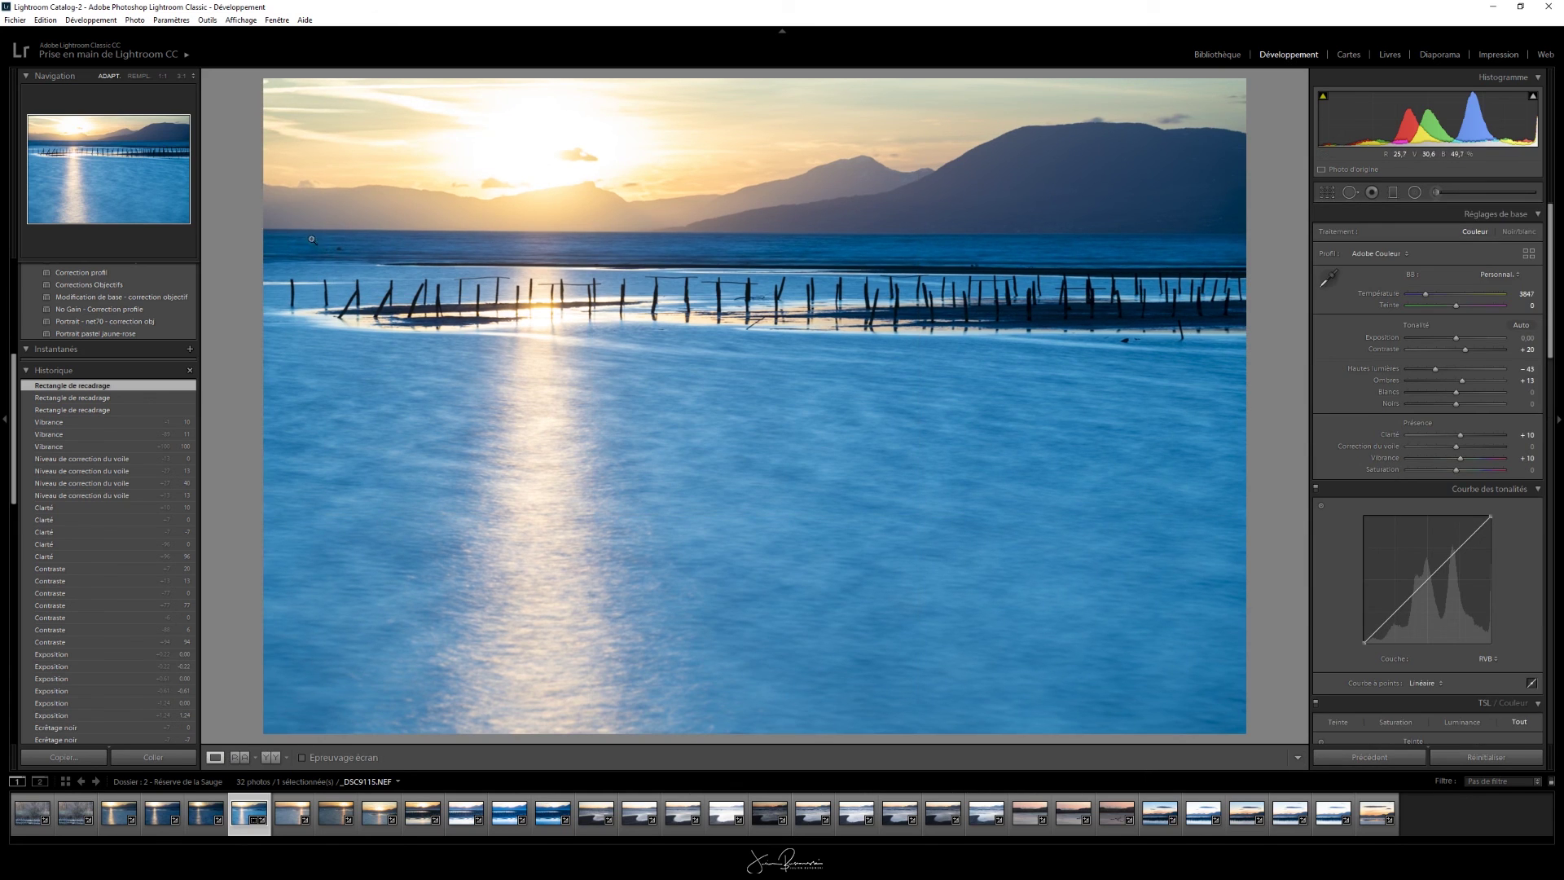
- Straighten the photo with the Angle tool by tracing the sea horizon across its full width, rotating it about -0.22
{"action": "left_click", "coordinate": [1327, 193]}
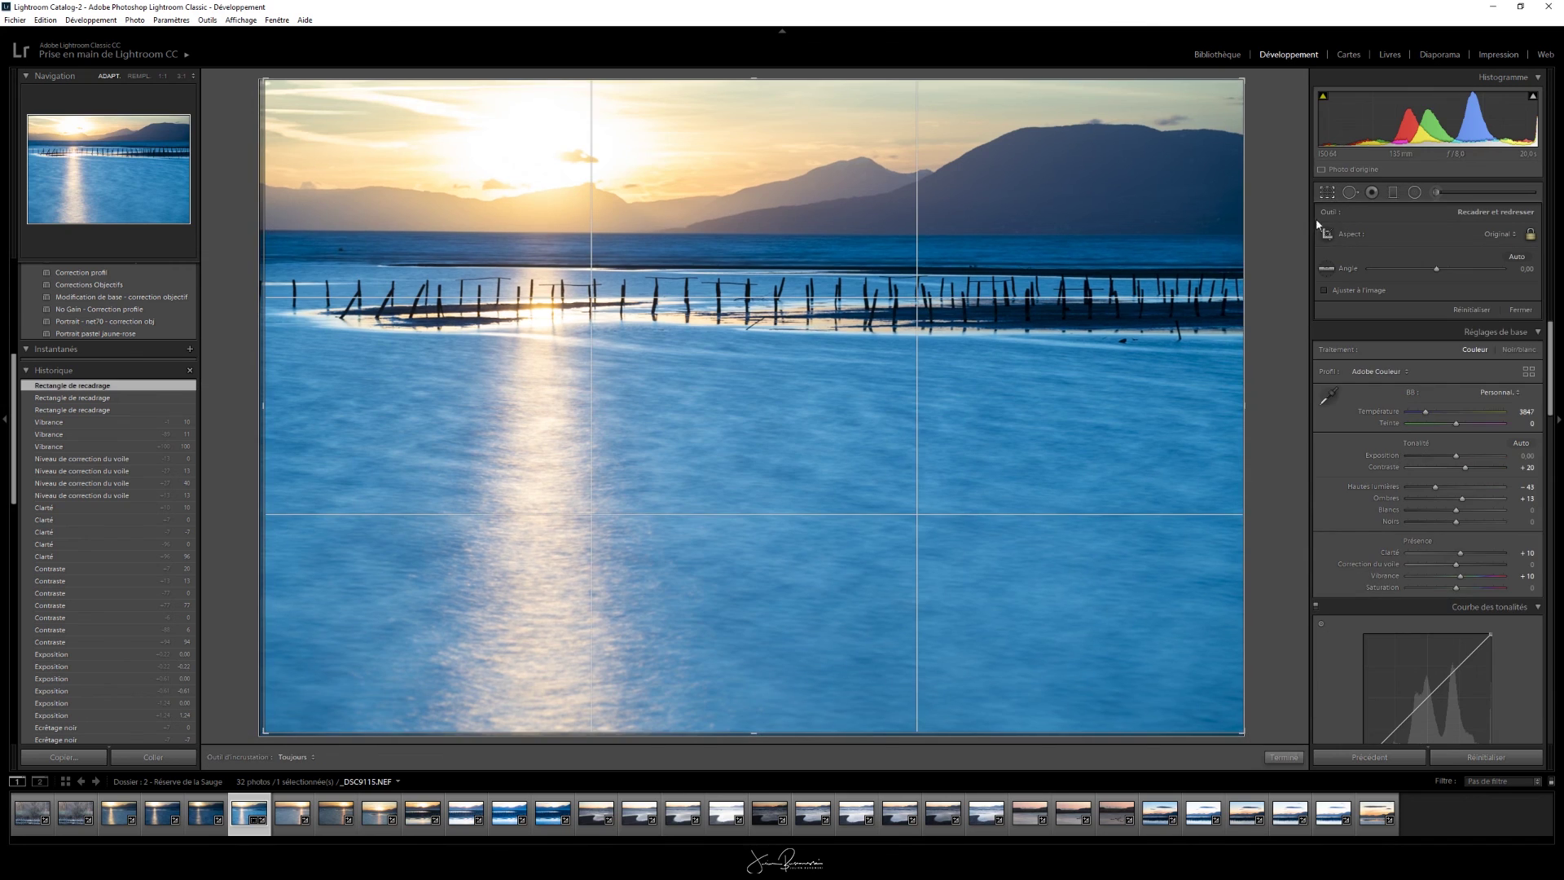
{"action": "left_click", "coordinate": [1328, 270]}
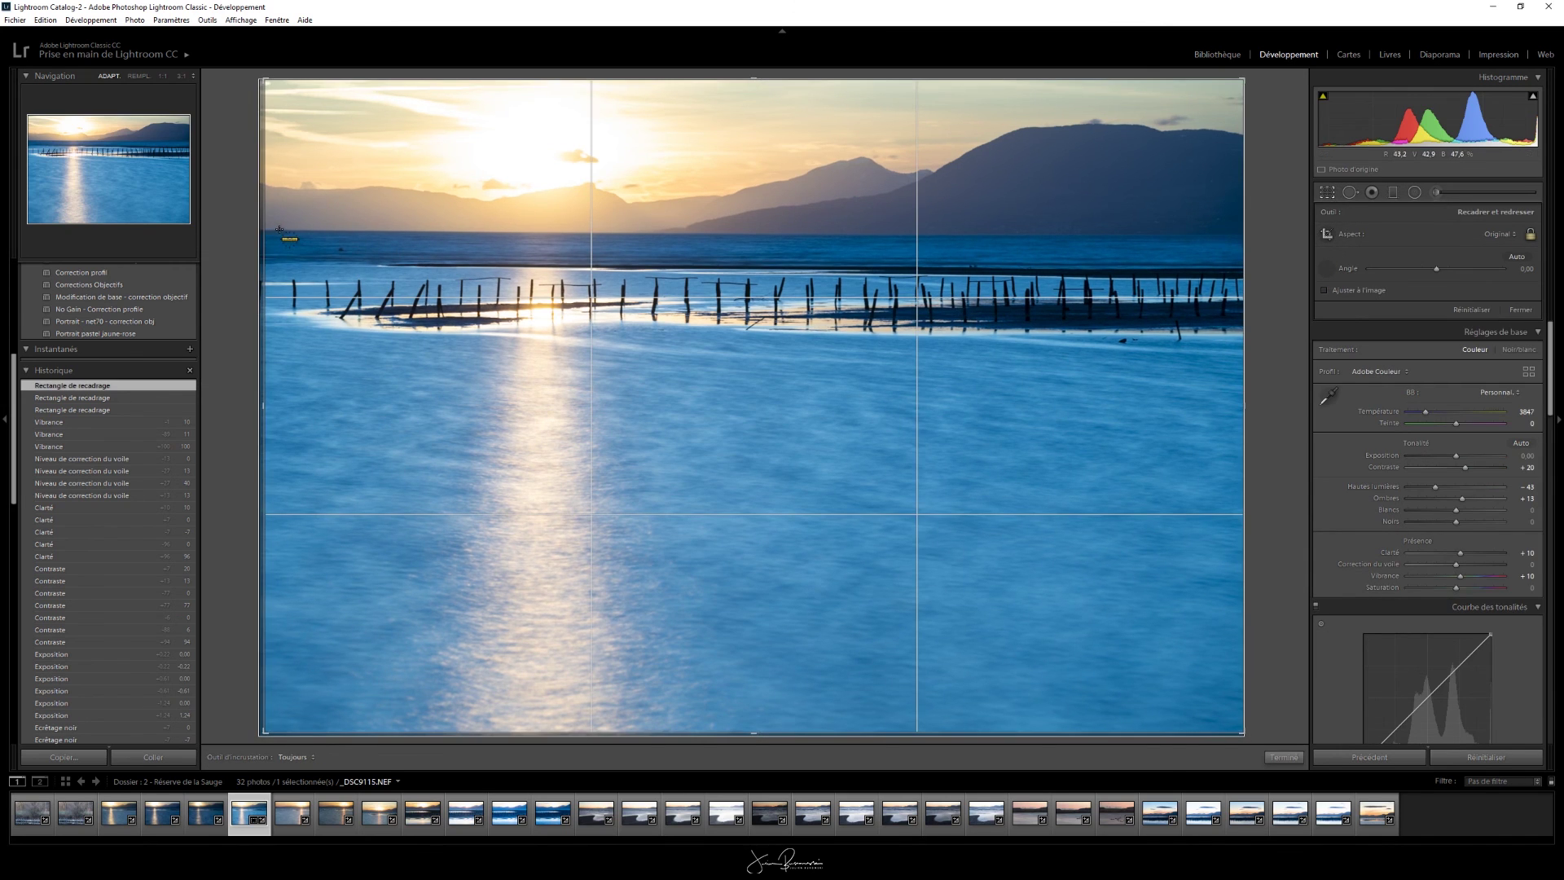
{"action": "mouse_move", "coordinate": [278, 229]}
{"action": "left_mouse_down"}
{"action": "mouse_move", "coordinate": [1094, 213]}
{"action": "mouse_move", "coordinate": [1234, 233]}
{"action": "left_mouse_up"}
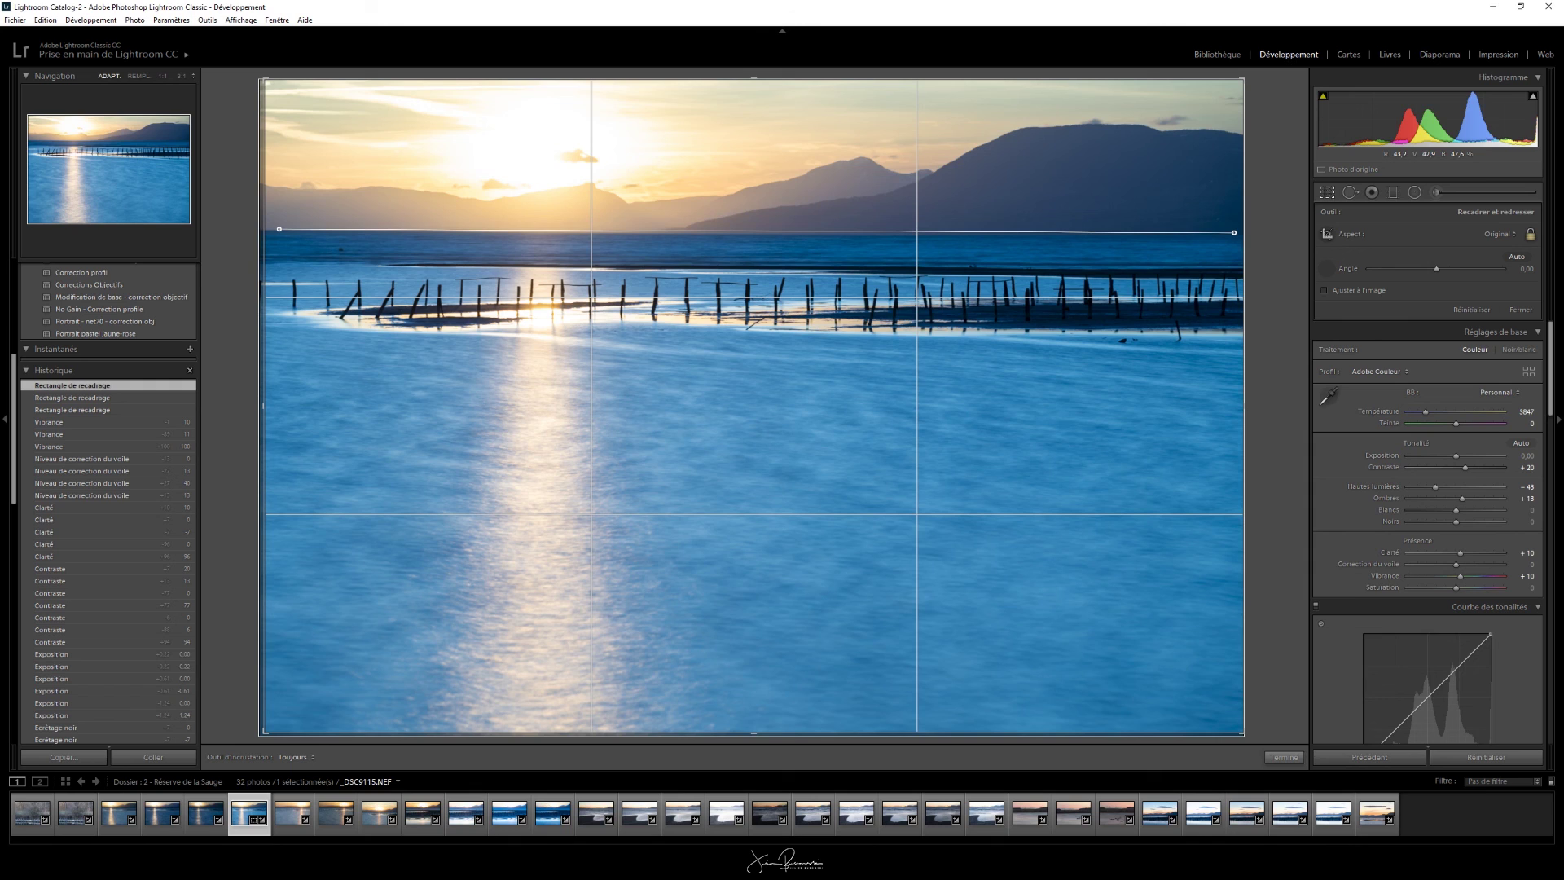
{"action": "left_click_drag", "start_coordinate": [1234, 233], "coordinate": [1233, 231]}
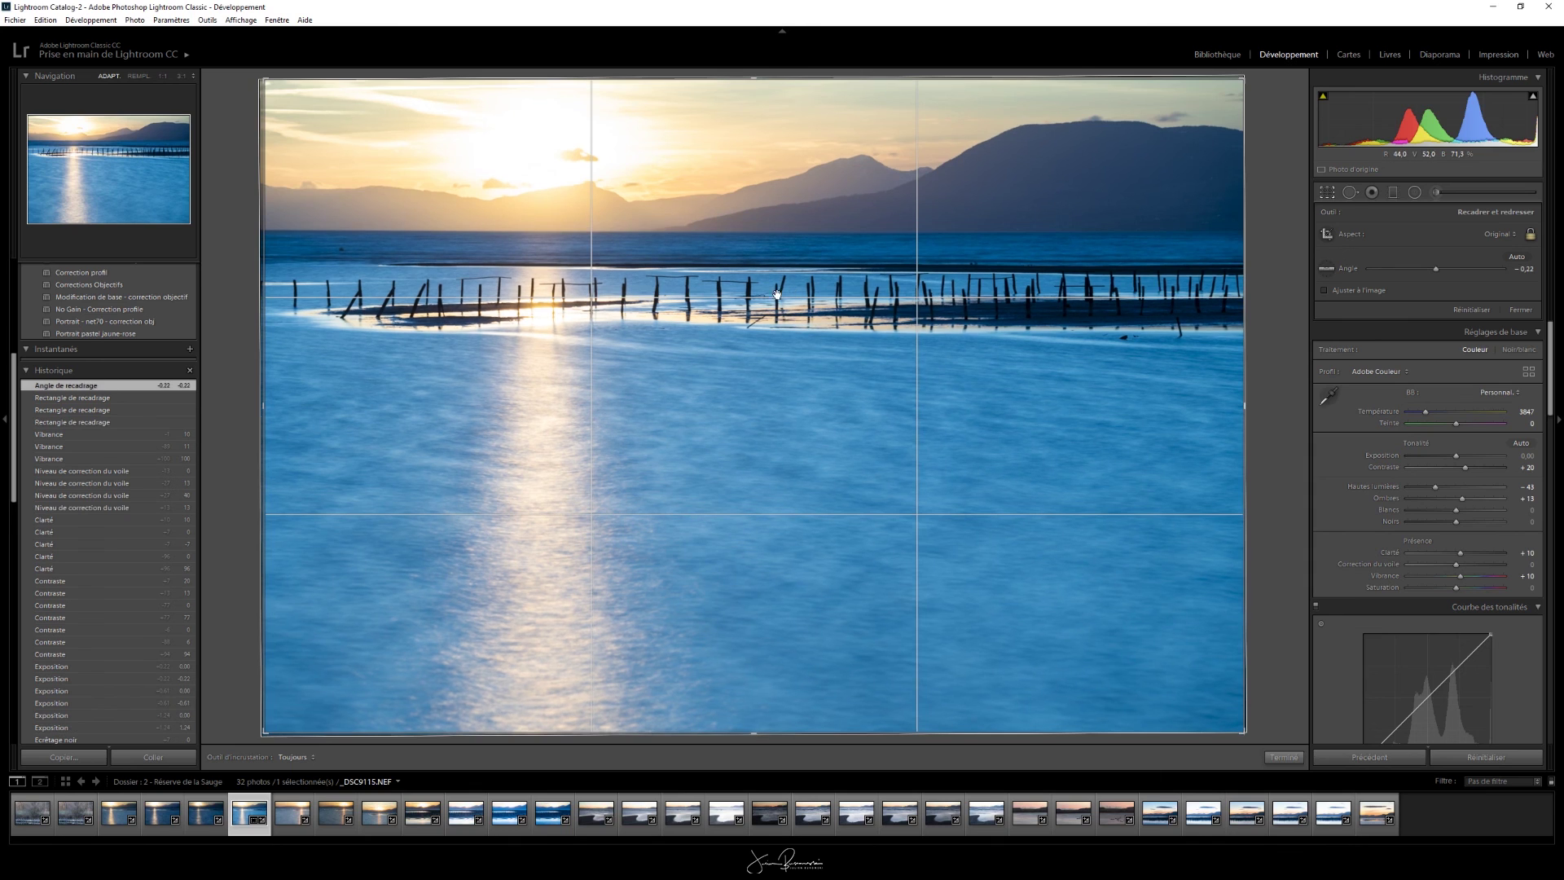